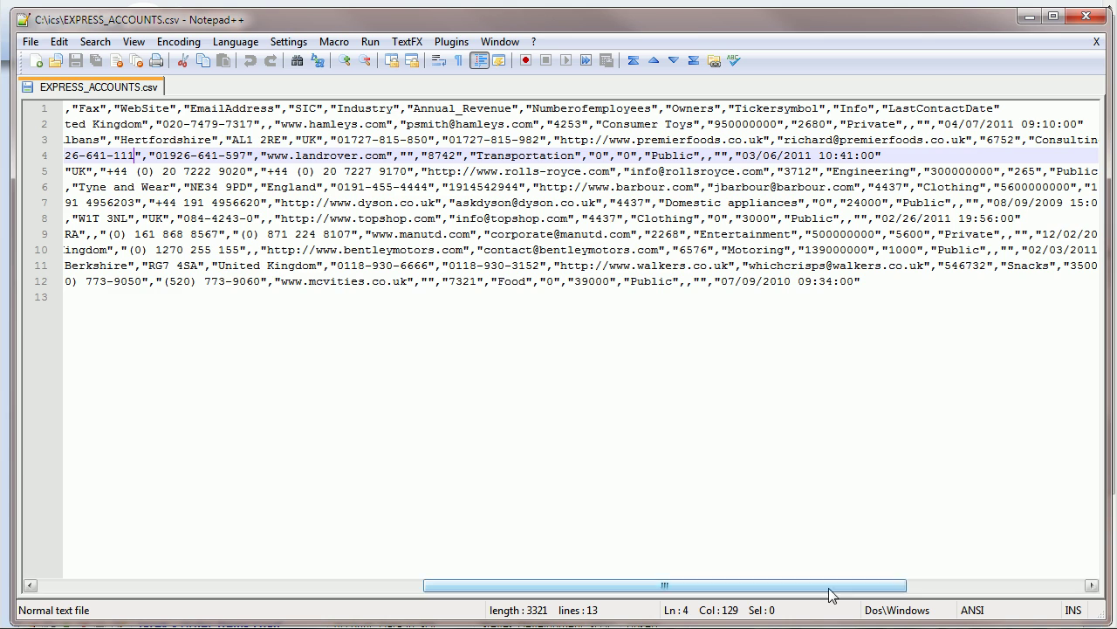
- Examine the account names and the remaining columns of EXPRESS_ACCOUNTS.csv through to the LastContactDate column
drag(800, 584, 415, 583)
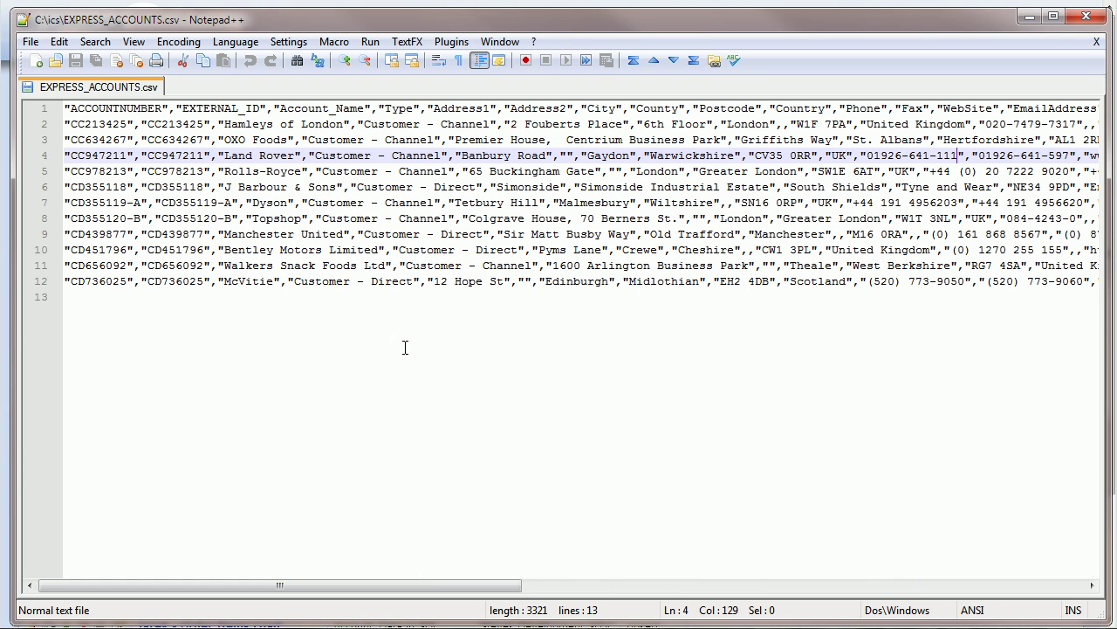
drag(216, 115, 288, 266)
click(298, 281)
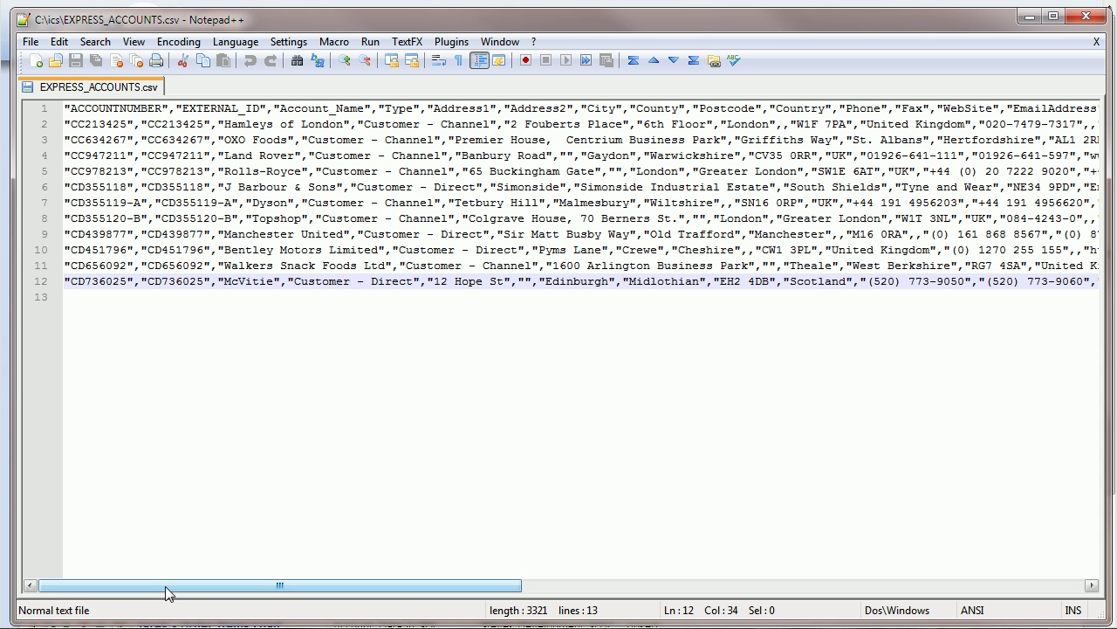
drag(135, 590, 636, 512)
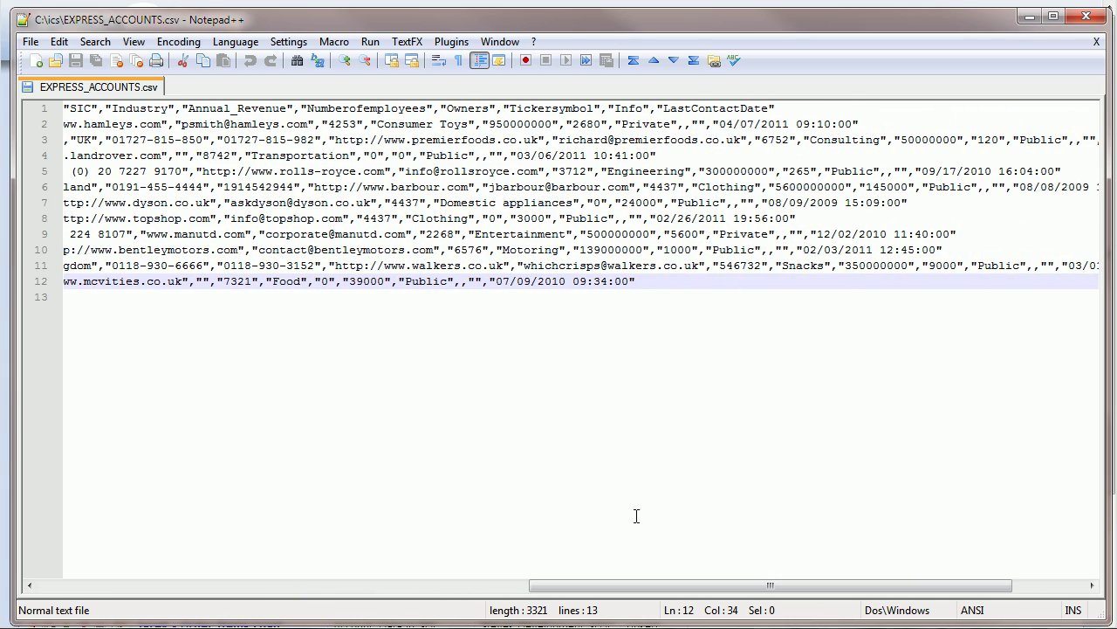
- Examine the LastContactDate header and the month, day, year and time parts of the date in the Hamleys row
drag(657, 108, 777, 109)
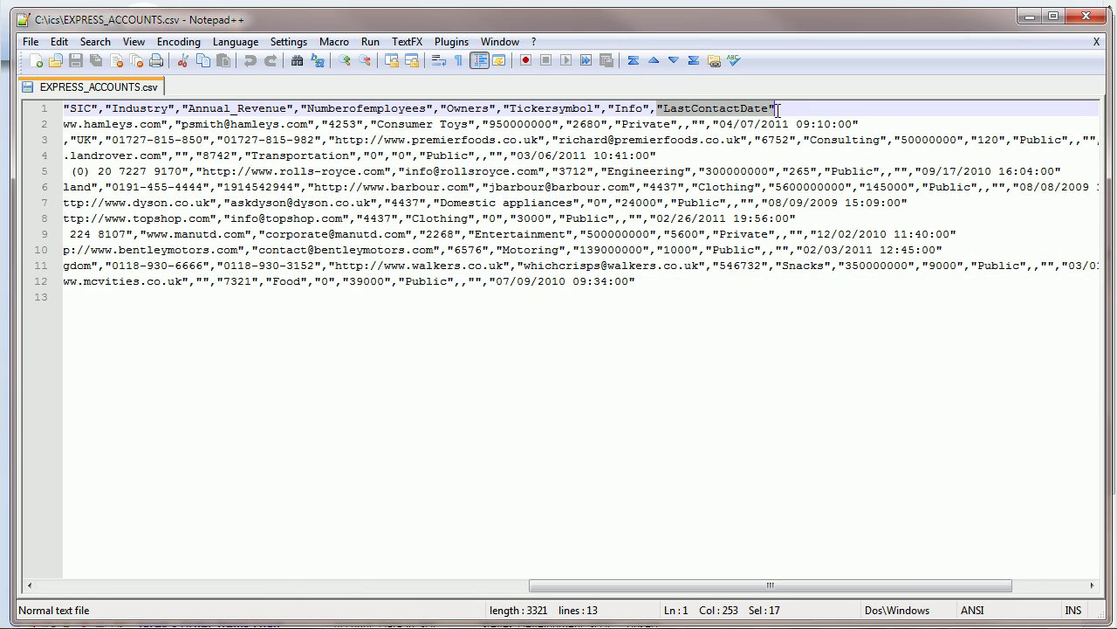
drag(713, 124, 859, 124)
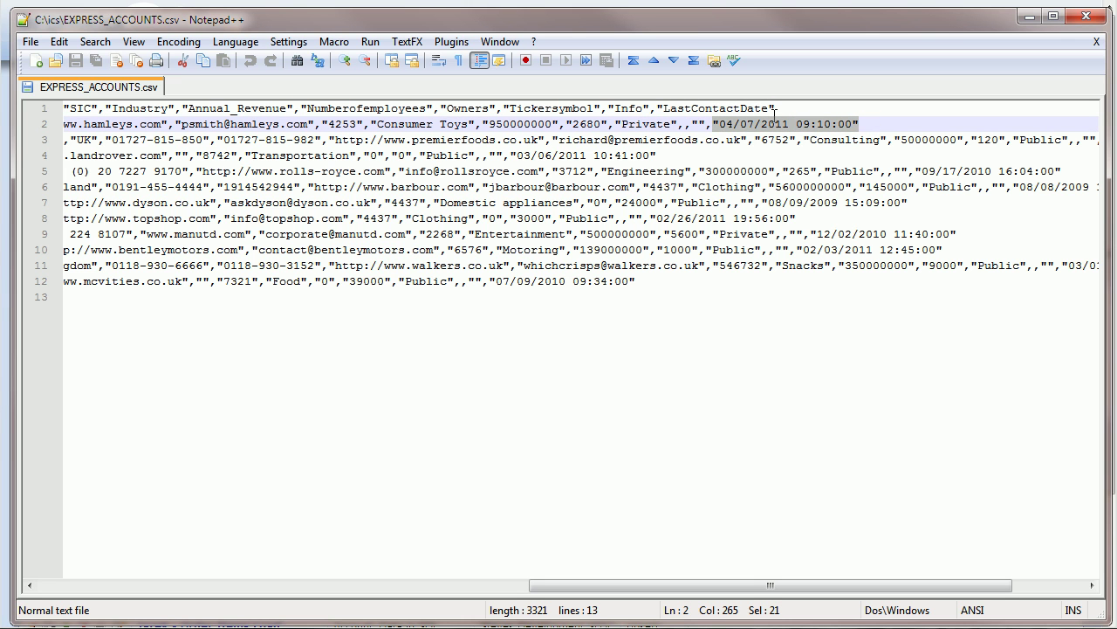
click(727, 124)
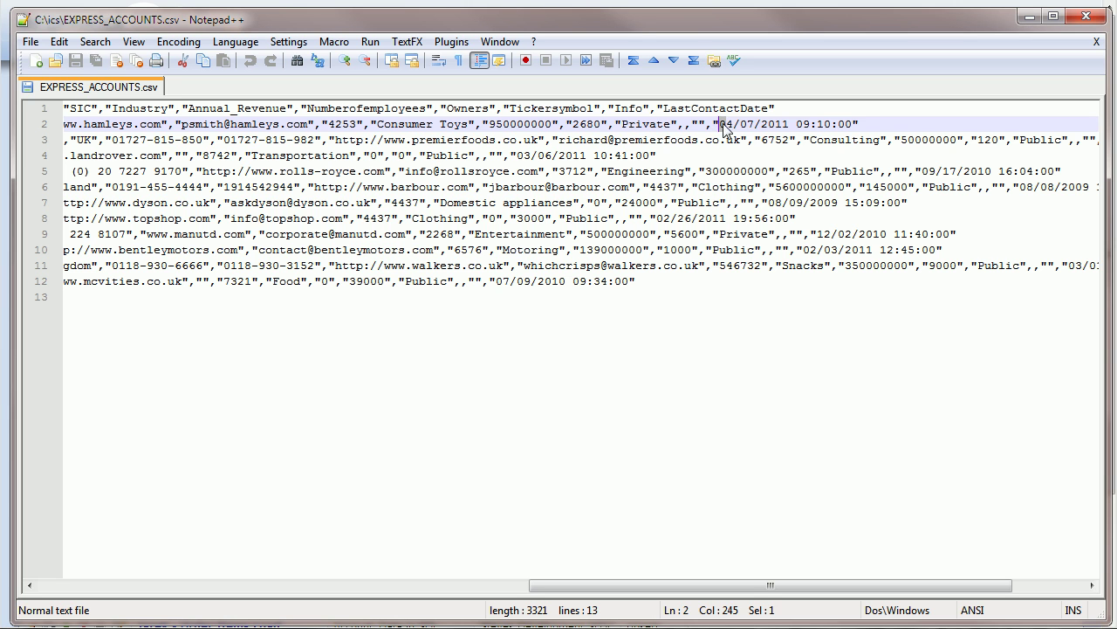
drag(741, 124, 812, 124)
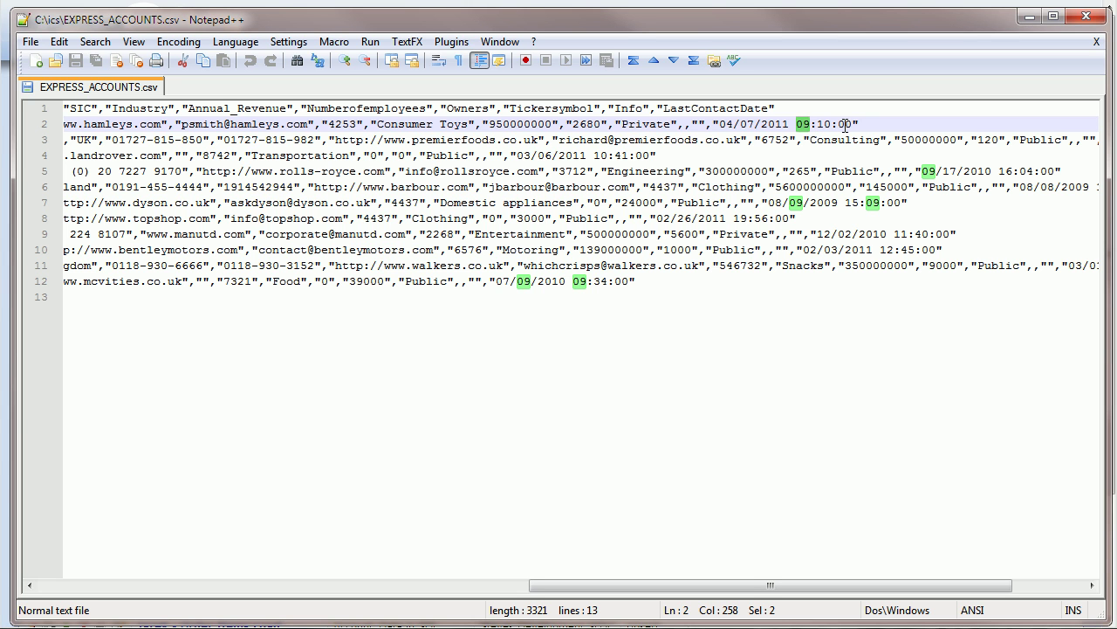
drag(718, 125, 738, 131)
drag(671, 124, 755, 124)
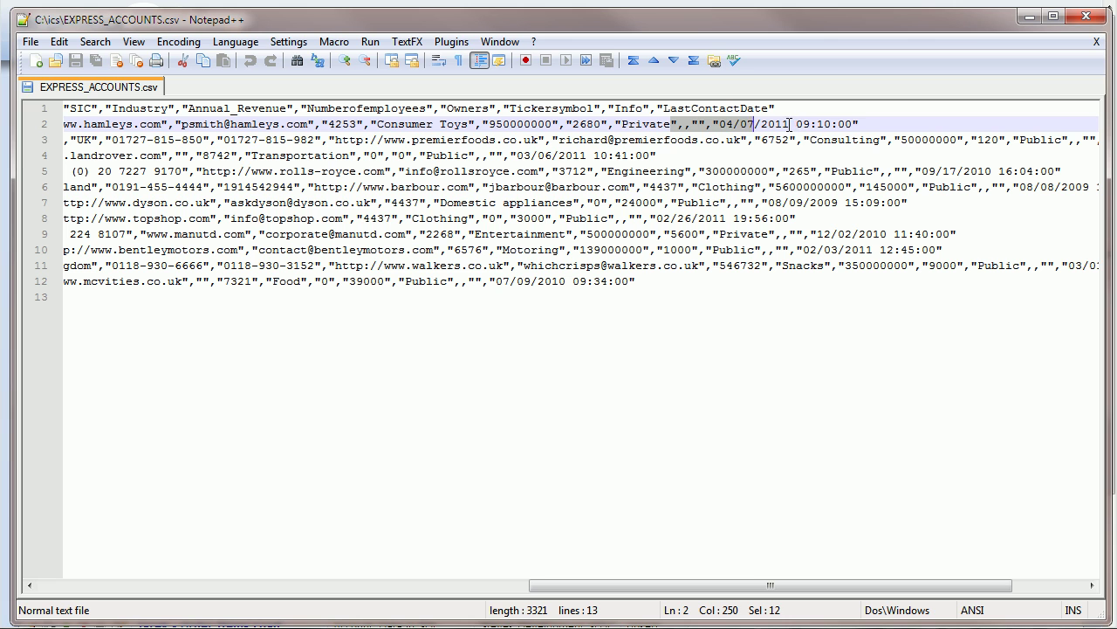
click(790, 124)
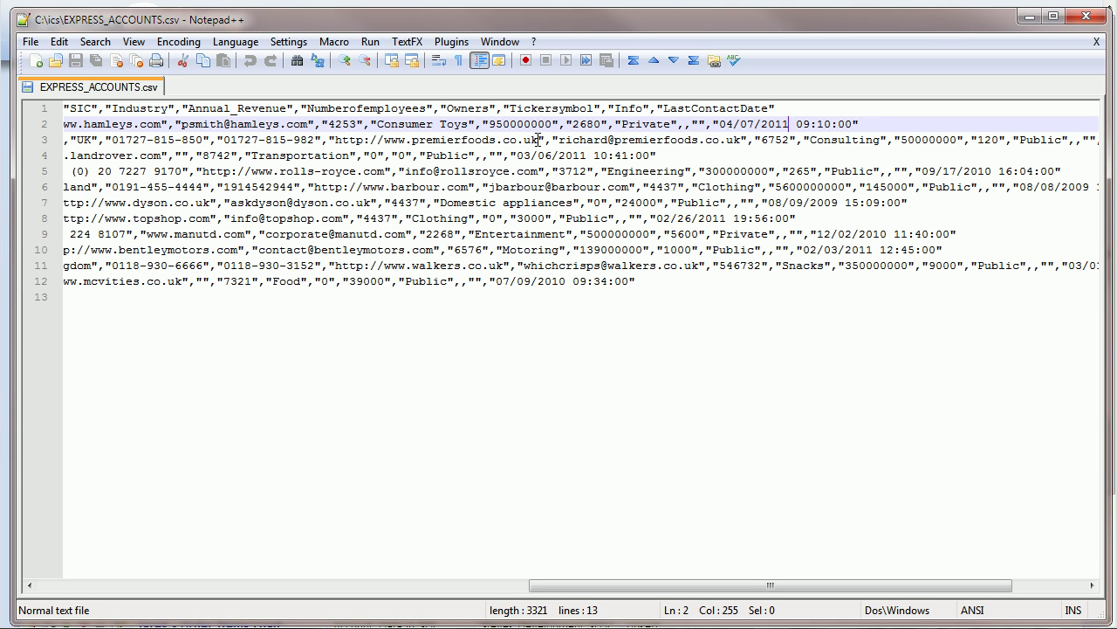
drag(713, 124, 861, 123)
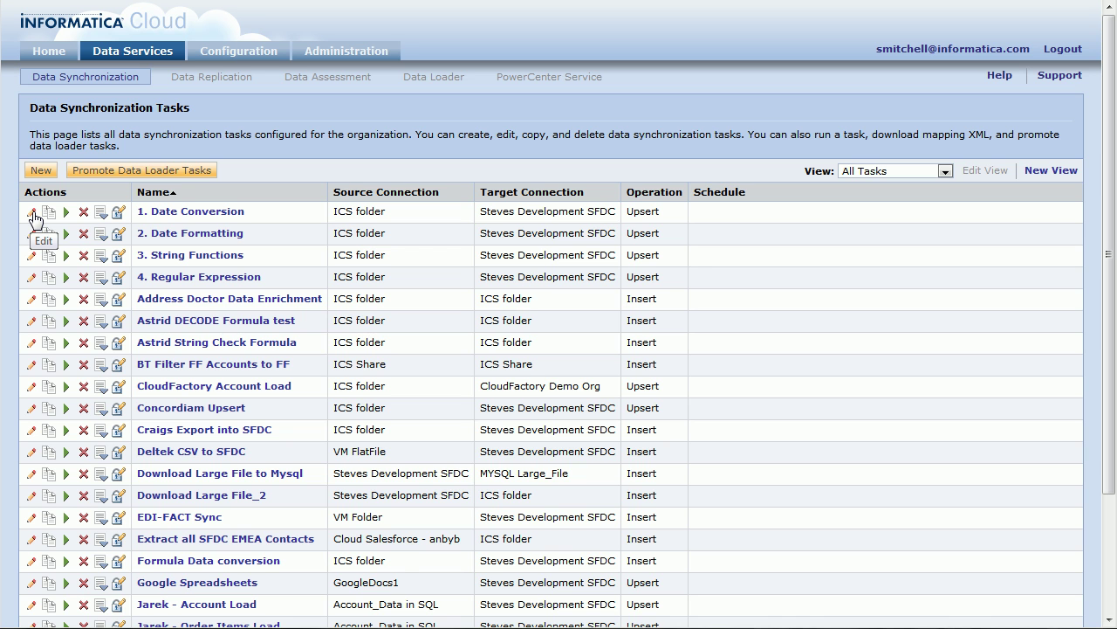
- Switch to Informatica Cloud, open the 1. Date Conversion task's field mapping for editing, and check the LastContactDate mapping and source data type
click(33, 214)
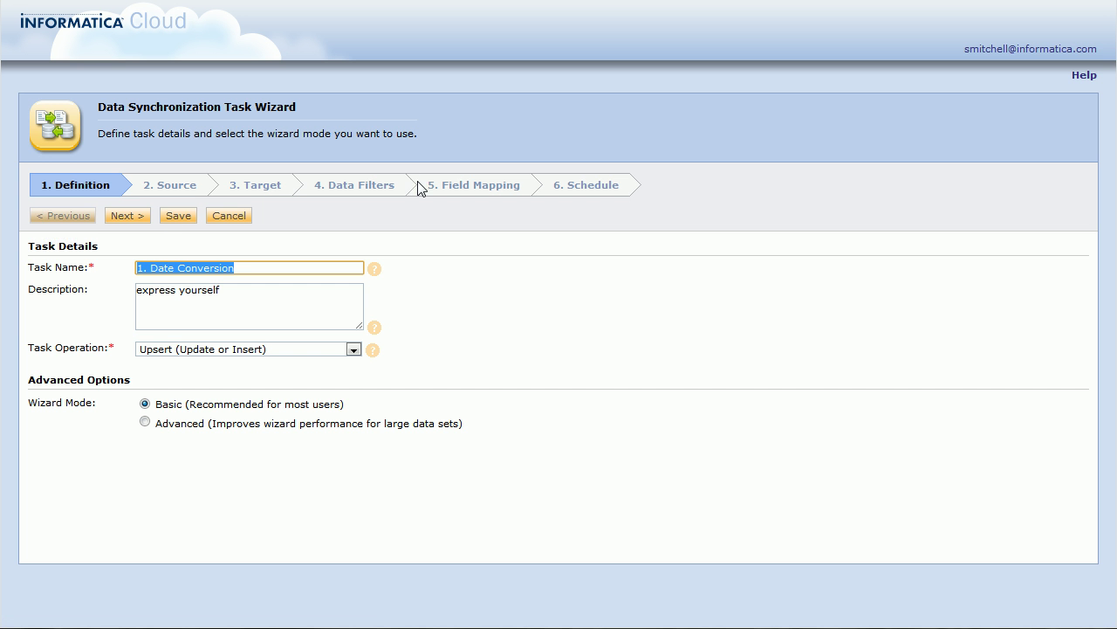
click(470, 188)
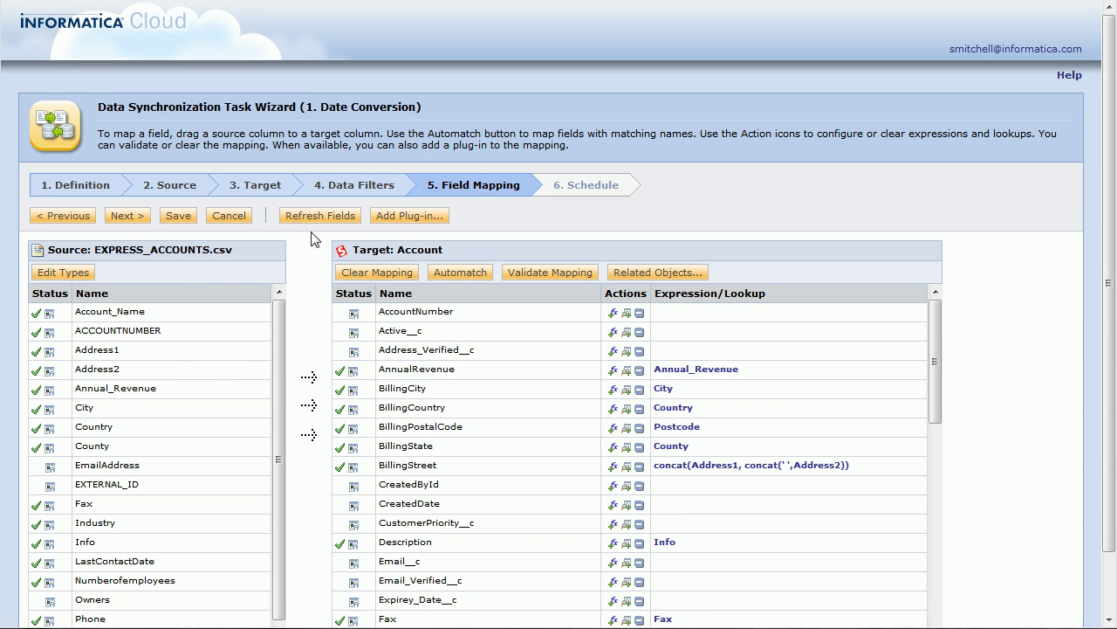
scroll(306, 254, down, 2)
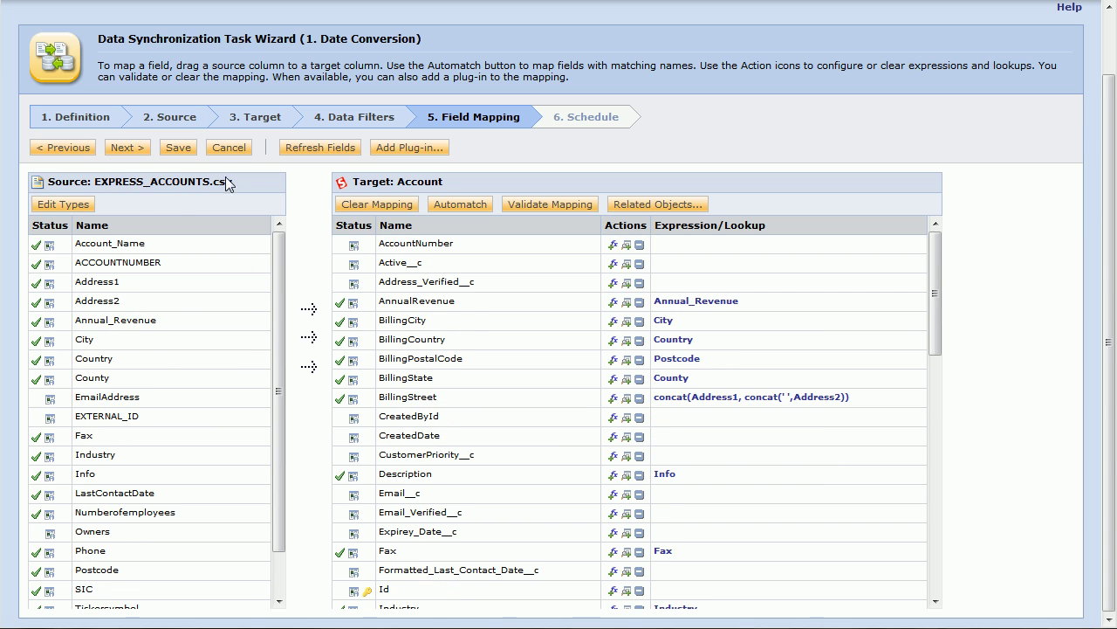
scroll(279, 250, down, 1)
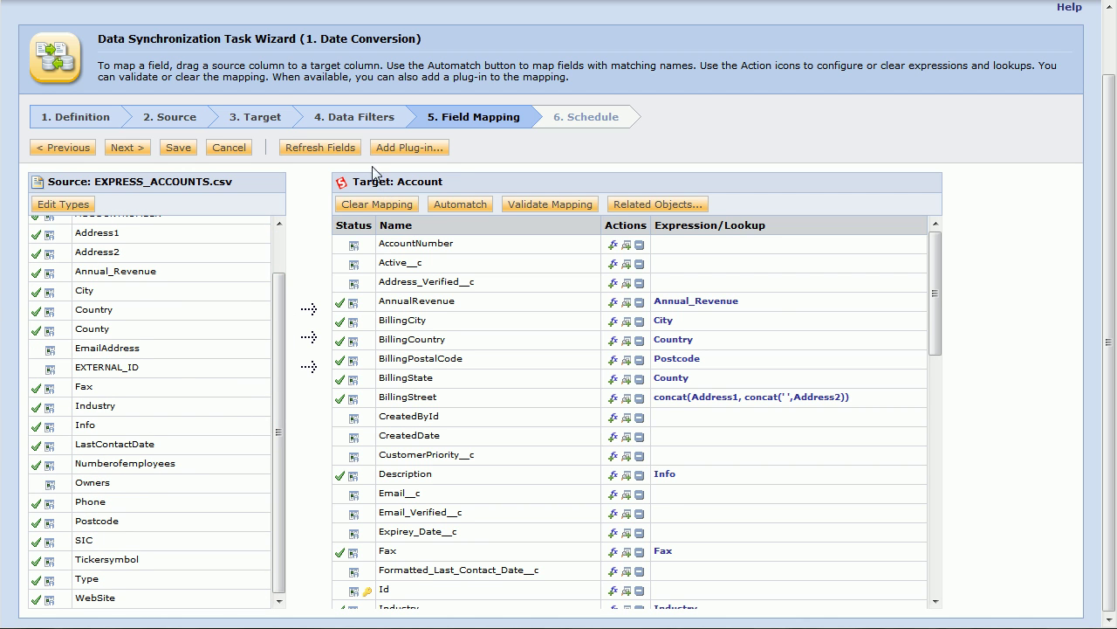
scroll(511, 437, down, 3)
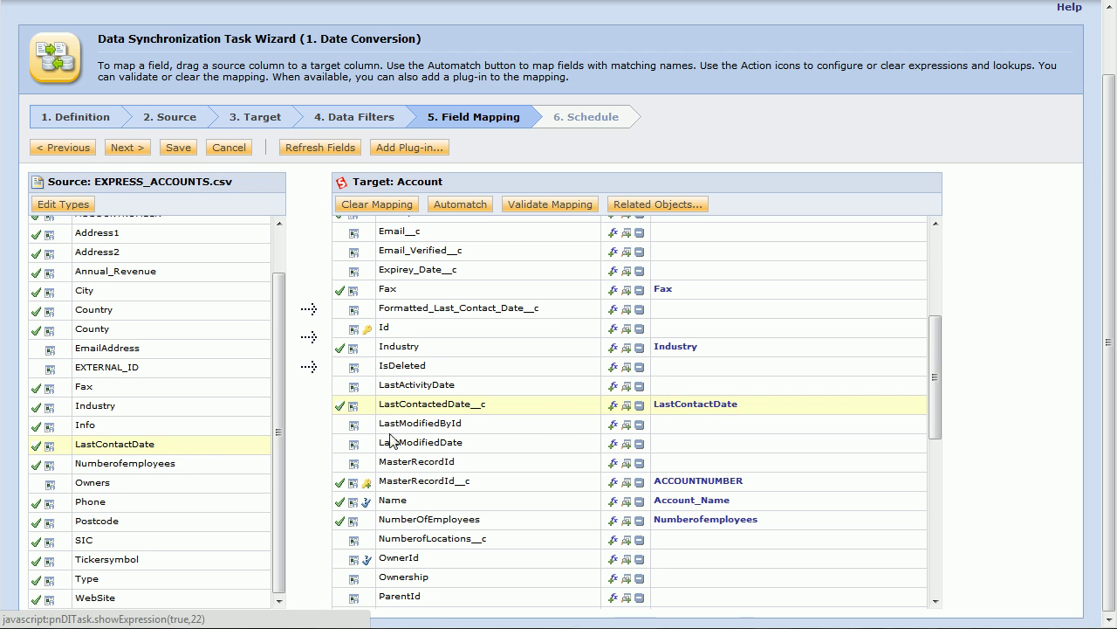
mouse_move(49, 449)
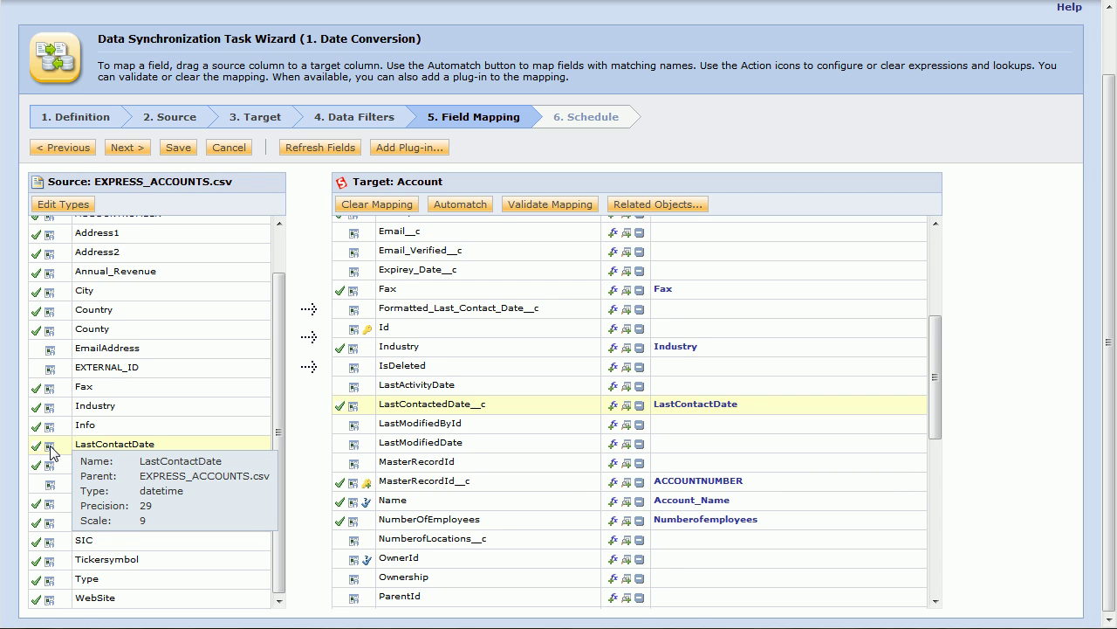
- Set the datatype of the source field LastContactDate to nstring and save the Date Conversion task
click(62, 206)
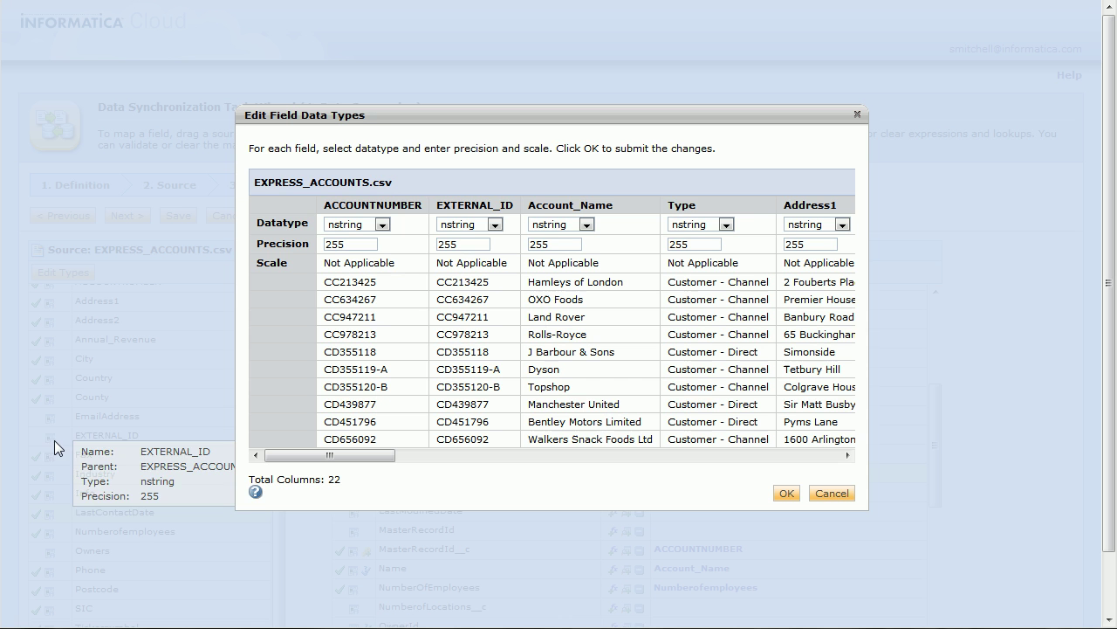
drag(300, 455, 744, 455)
click(756, 229)
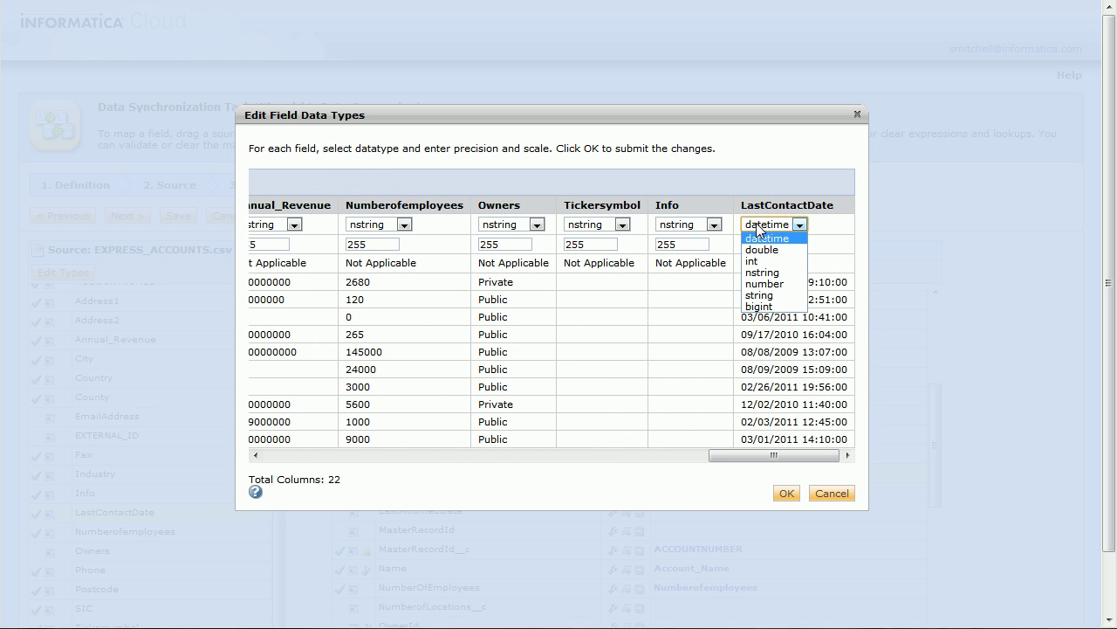
click(768, 274)
click(785, 492)
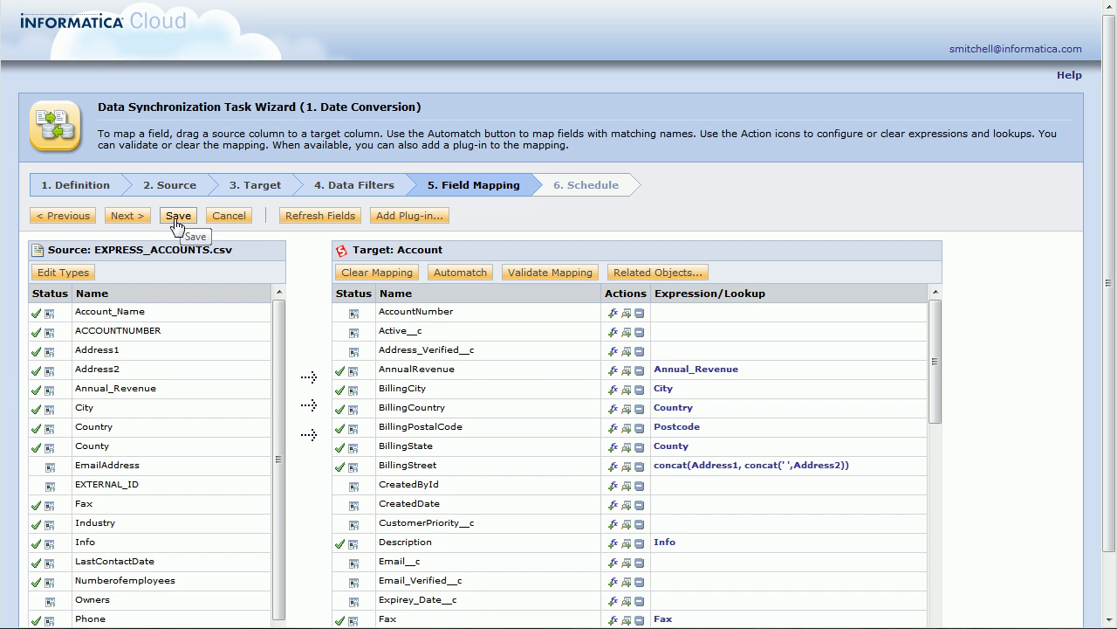
click(177, 219)
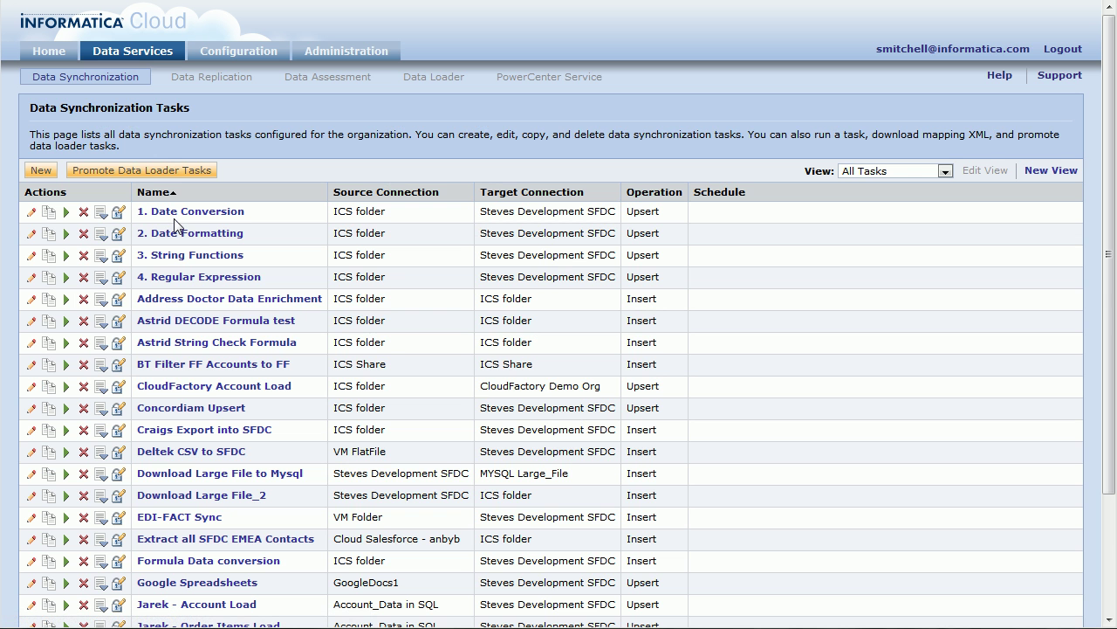
- Run the 1. Date Conversion task and review the result of its latest run in the activity log
click(67, 212)
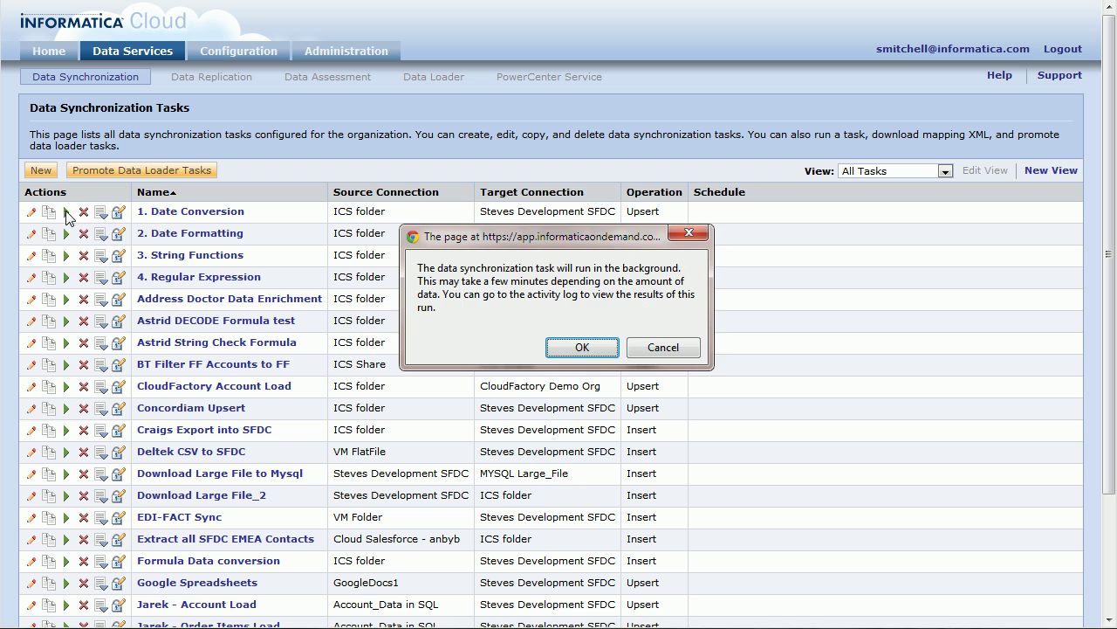
key(Return)
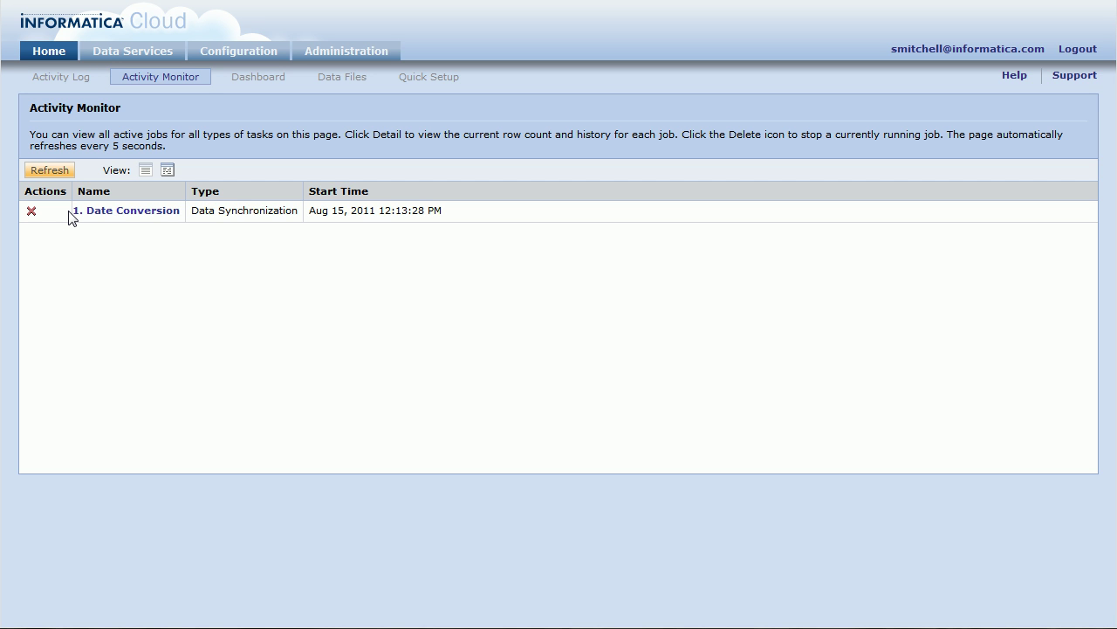
click(70, 211)
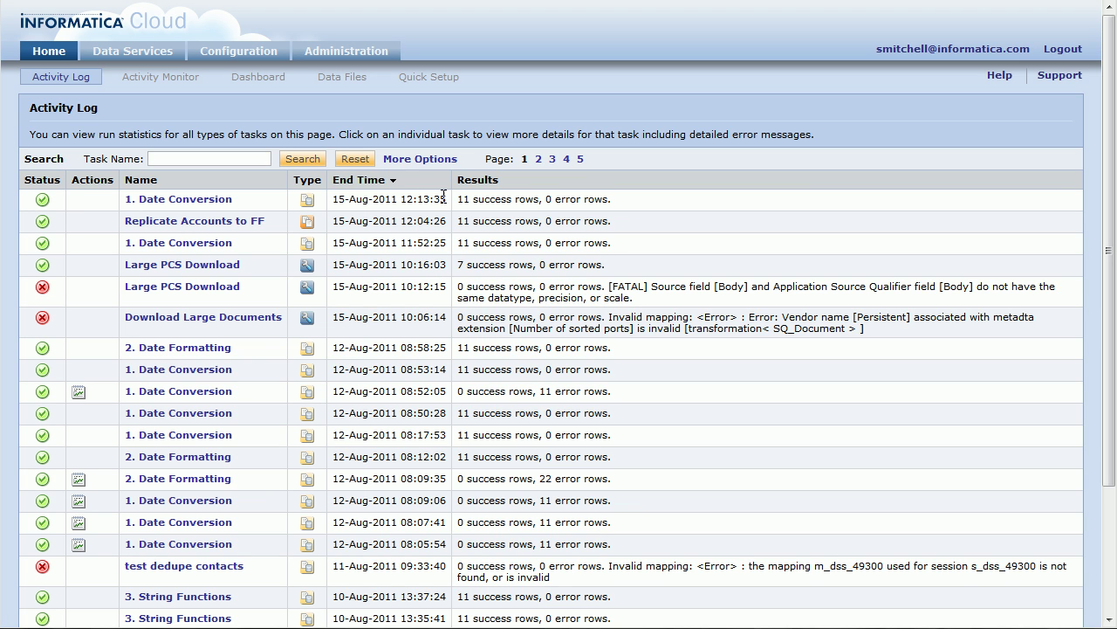
drag(457, 199, 622, 198)
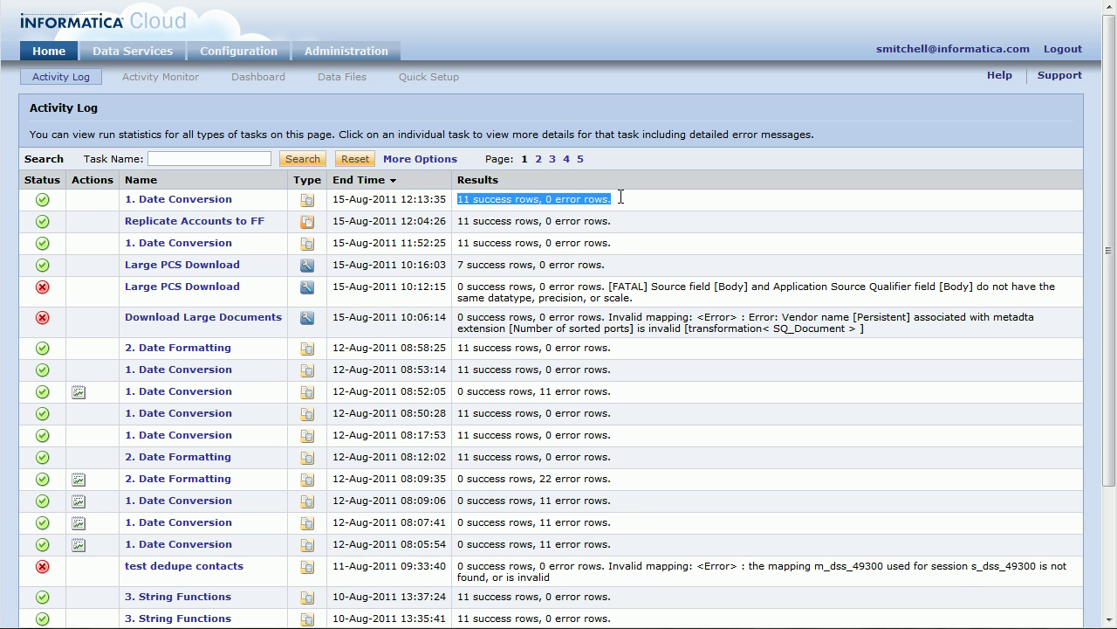
drag(459, 208, 626, 213)
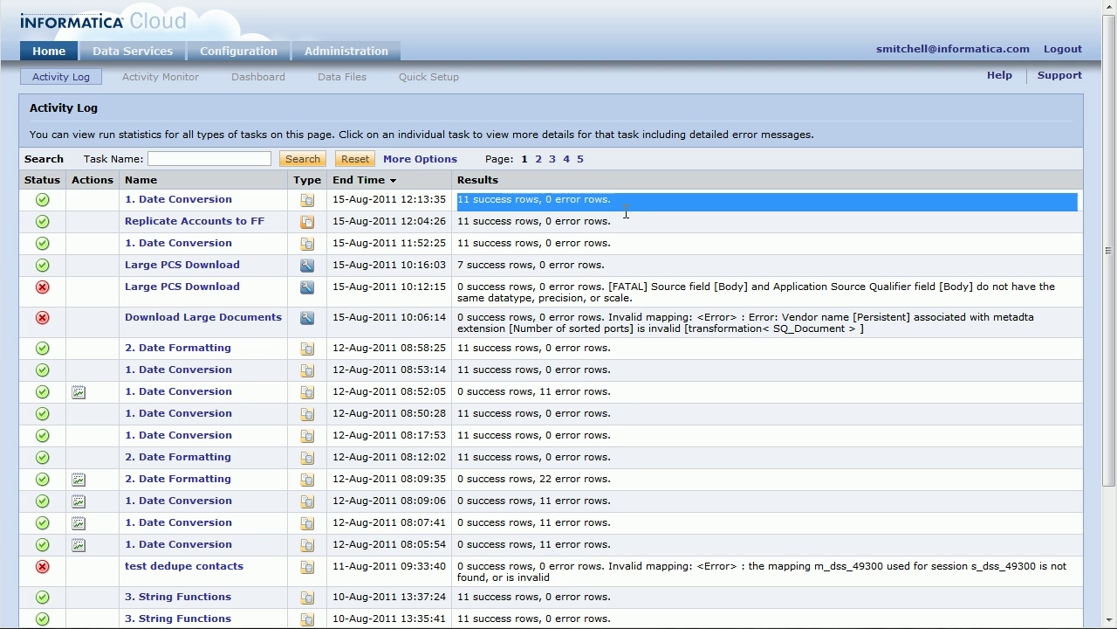
click(613, 203)
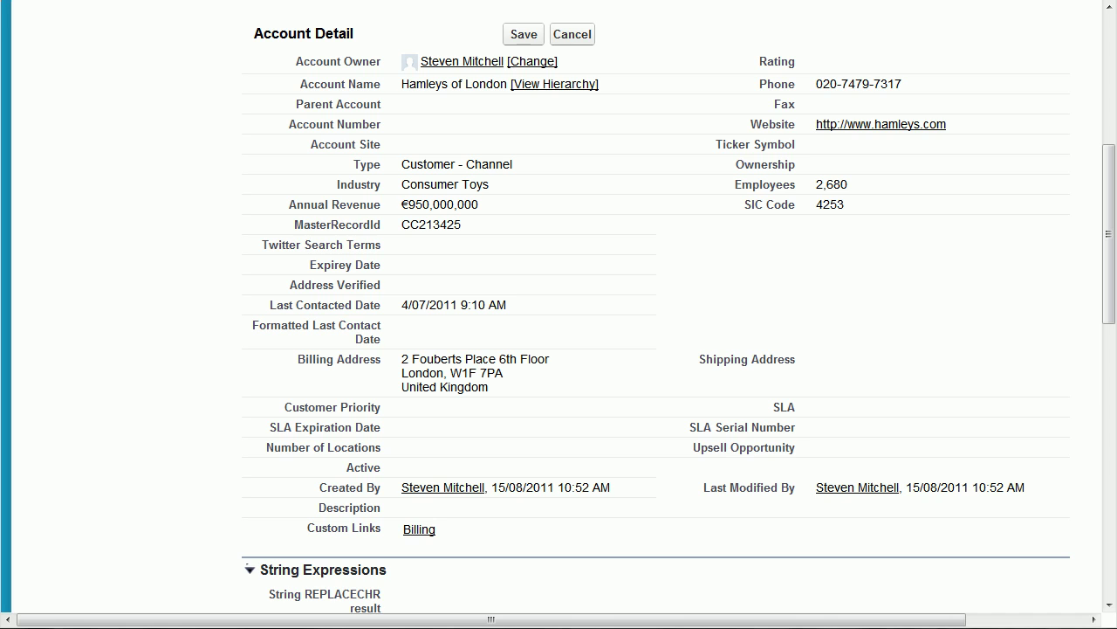
- Switch to the Hamleys of London account in Salesforce, refresh it, and check the month of the Last Contacted Date in its calendar
drag(270, 305, 379, 303)
key(F5)
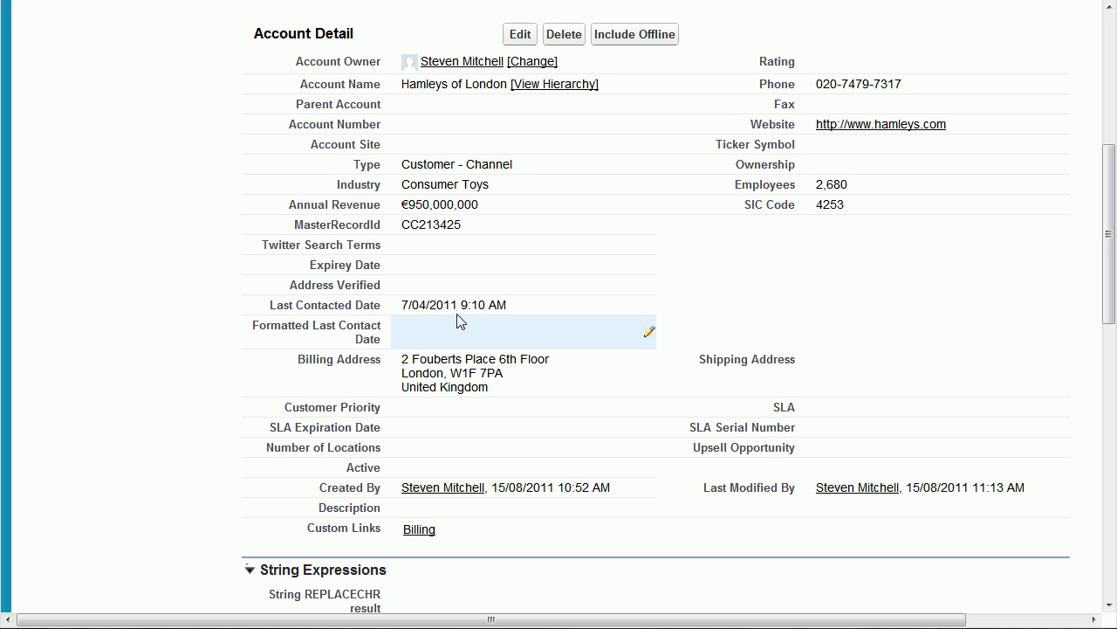
double_click(411, 304)
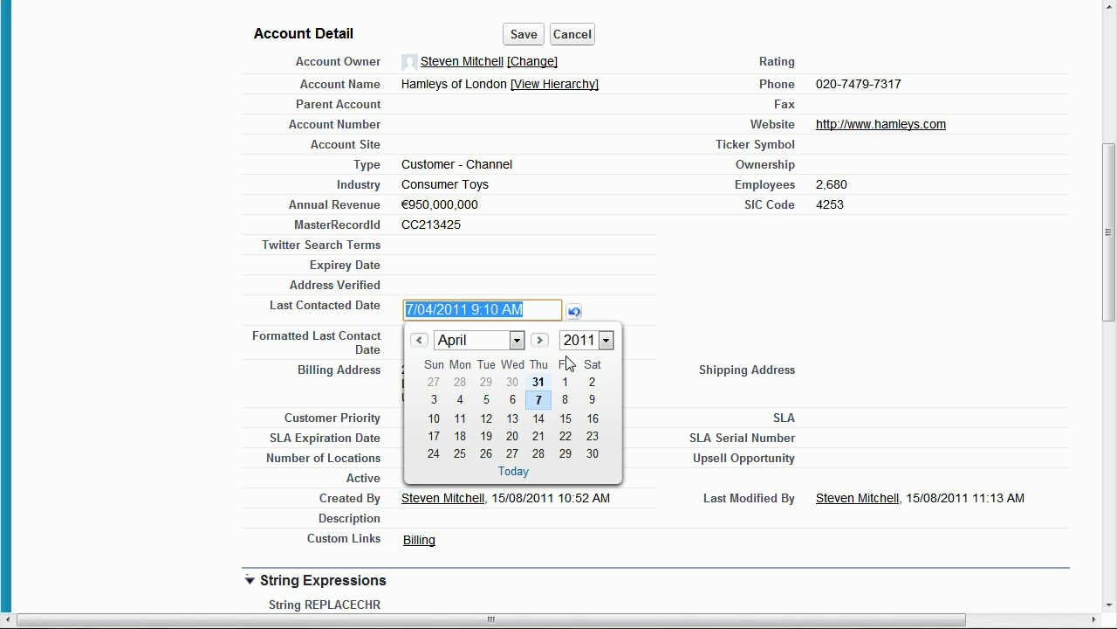
click(487, 348)
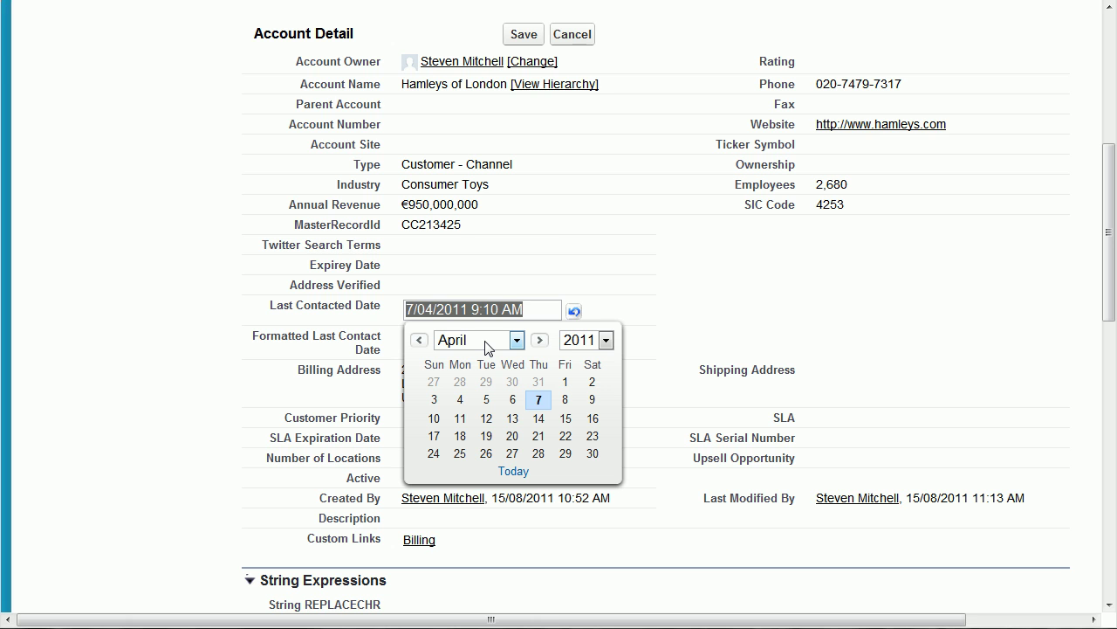
- Switch to EXPRESS_ACCOUNTS.csv in Notepad++ and highlight the start of the Hamleys of London row up to the account name
key(alt+Tab)
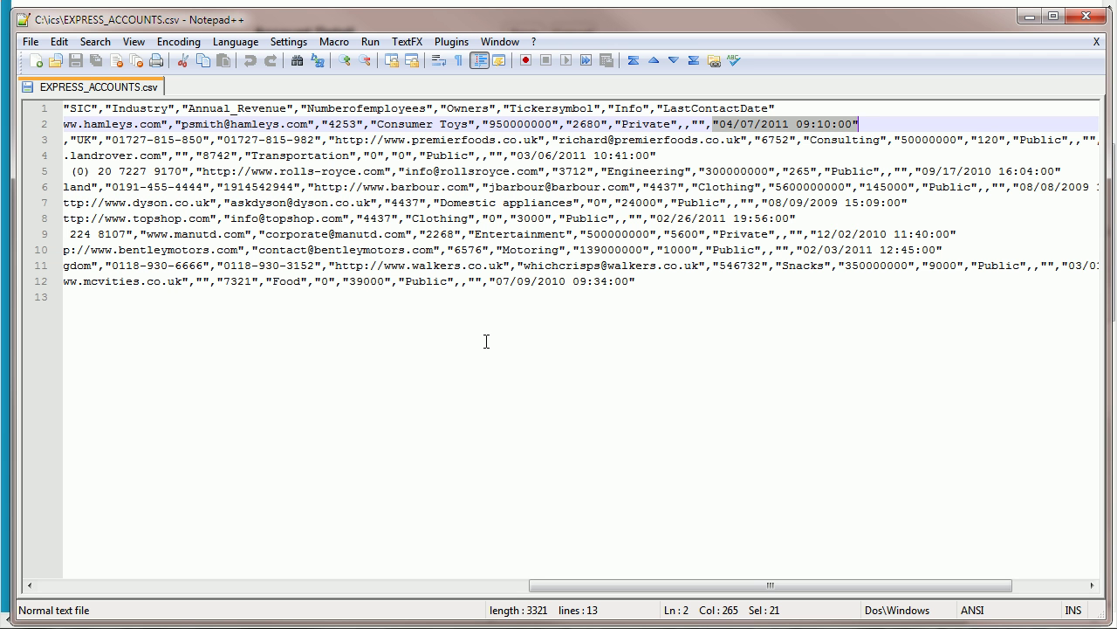
click(162, 124)
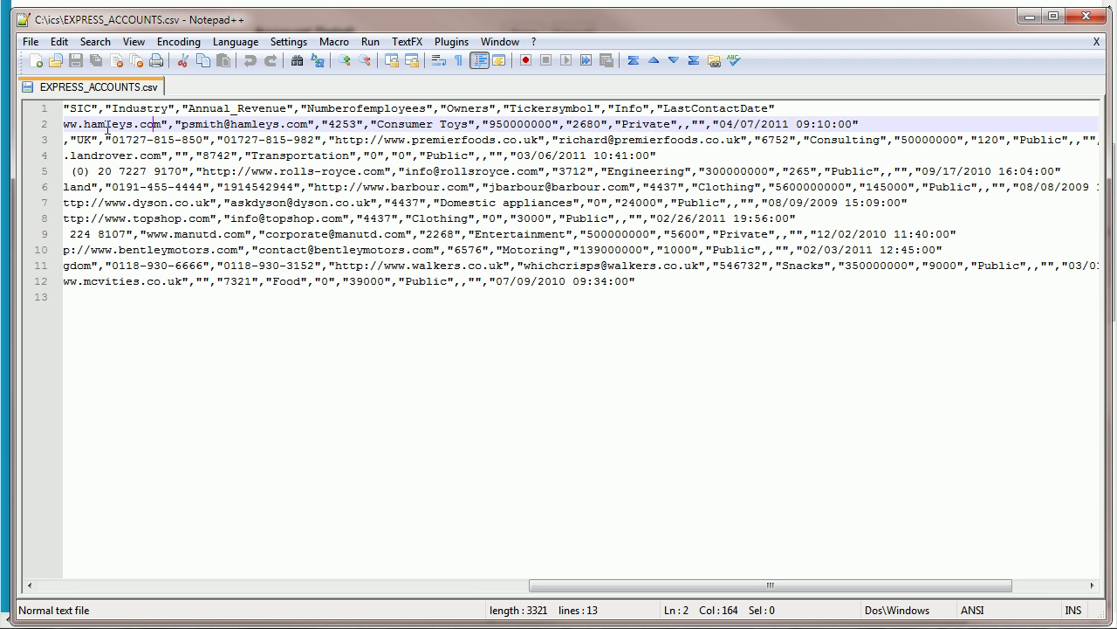
key(Home)
key(shift+Right)
key(shift+Right)
key(shift+Right)
key(shift+Right)
key(shift+Right)
key(shift+Right)
key(shift+Right)
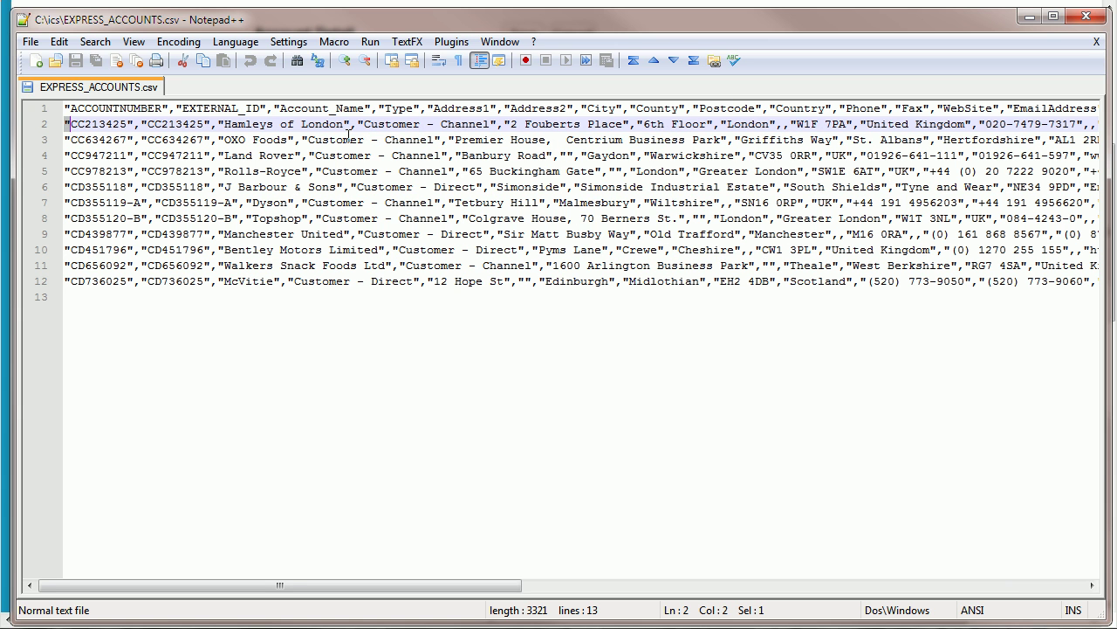
key(shift+Right)
key(shift+Right)
key(shift+Right)
key(shift+Right)
key(shift+Right)
key(shift+Right)
key(shift+Right)
key(shift+Right)
key(shift+Right)
key(shift+Right)
key(shift+Right)
key(shift+Right)
key(shift+Right)
key(shift+Right)
key(shift+Right)
key(shift+Right)
key(shift+Right)
key(shift+Right)
key(shift+Right)
key(shift+Right)
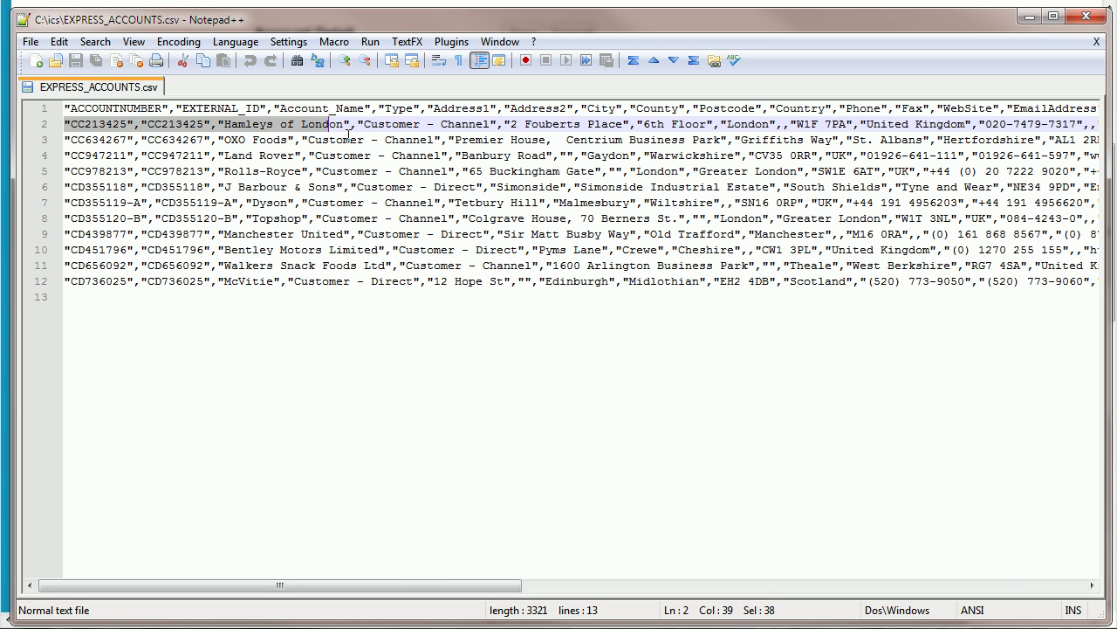
- Highlight the full LastContactDate value at the end of the Hamleys of London row for comparison
key(End)
key(shift+Left)
key(shift+Left)
key(shift+Left)
key(shift+Left)
key(shift+Left)
key(shift+Left)
key(shift+Left)
key(shift+Left)
key(shift+Left)
key(shift+Left)
key(shift+Left)
key(shift+Left)
key(shift+Left)
key(shift+Left)
key(shift+Left)
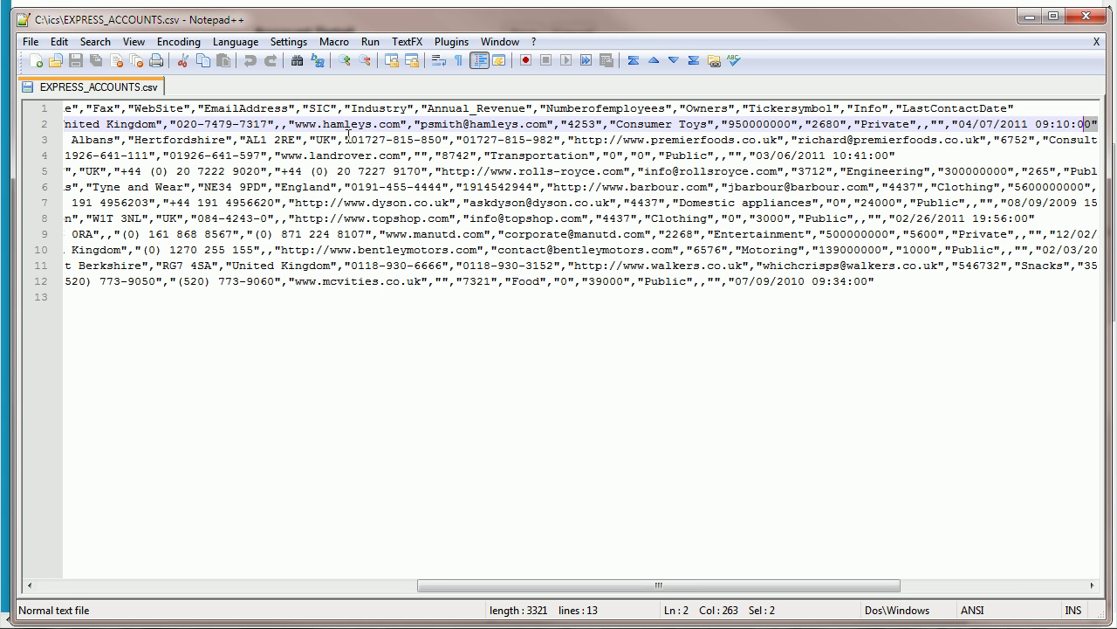
key(shift+Left)
key(shift+Left)
key(shift+Left)
key(shift+Left)
key(shift+Left)
key(shift+Left)
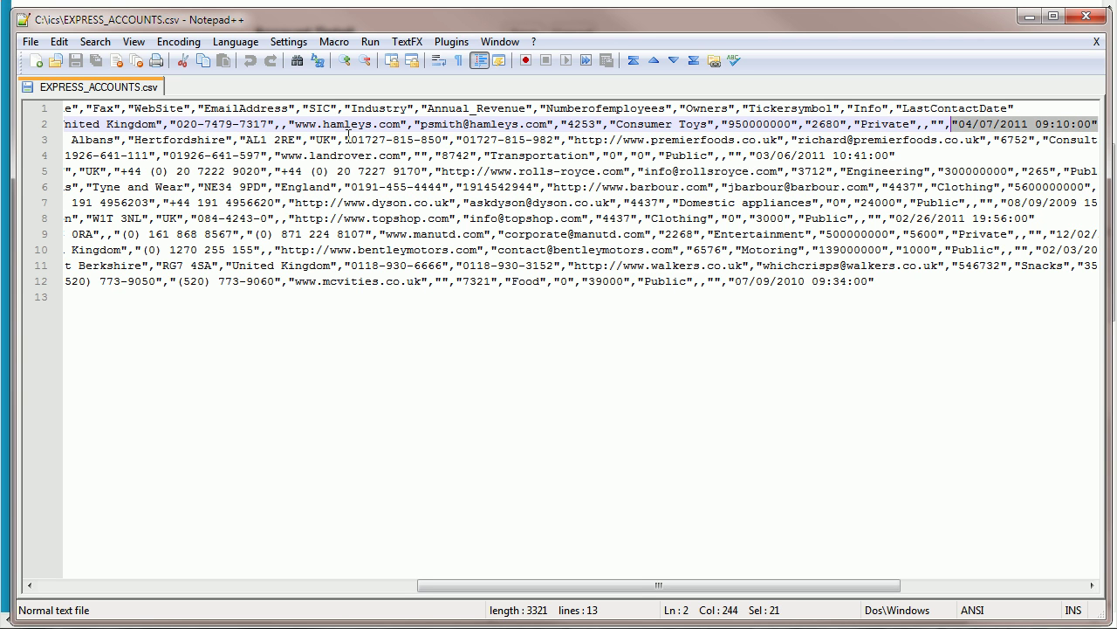
- Highlight the day, month and year parts of the Hamleys of London LastContactDate and compare them with the Last Contacted Date calendar in Salesforce
click(955, 123)
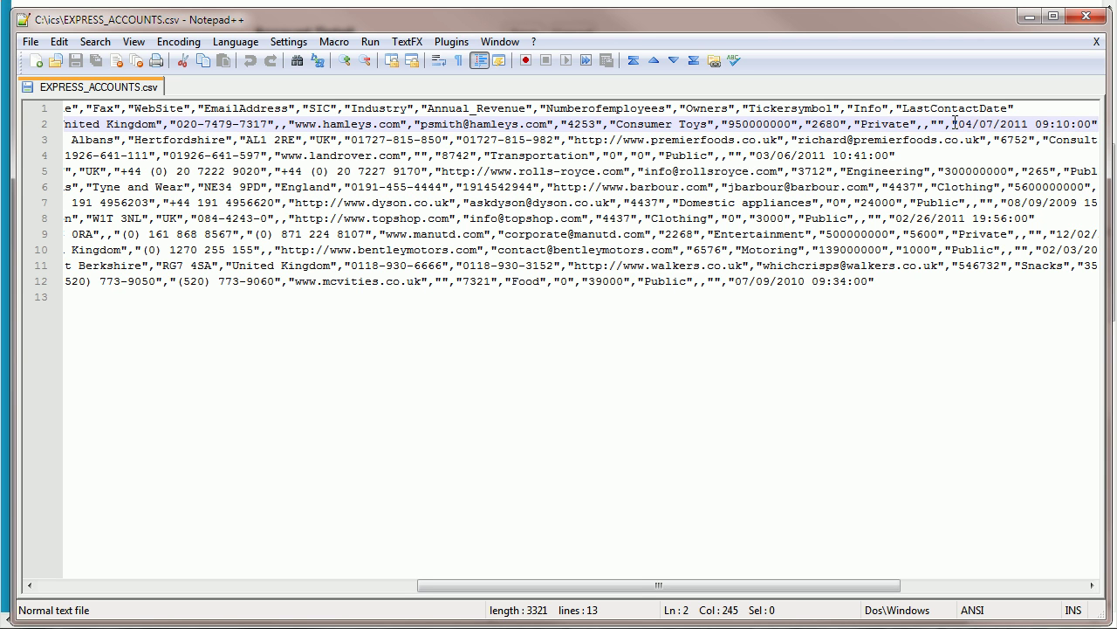
drag(958, 123, 972, 126)
key(Right)
key(shift+Right)
key(shift+Right)
key(shift+Right)
drag(957, 125, 1033, 124)
click(979, 124)
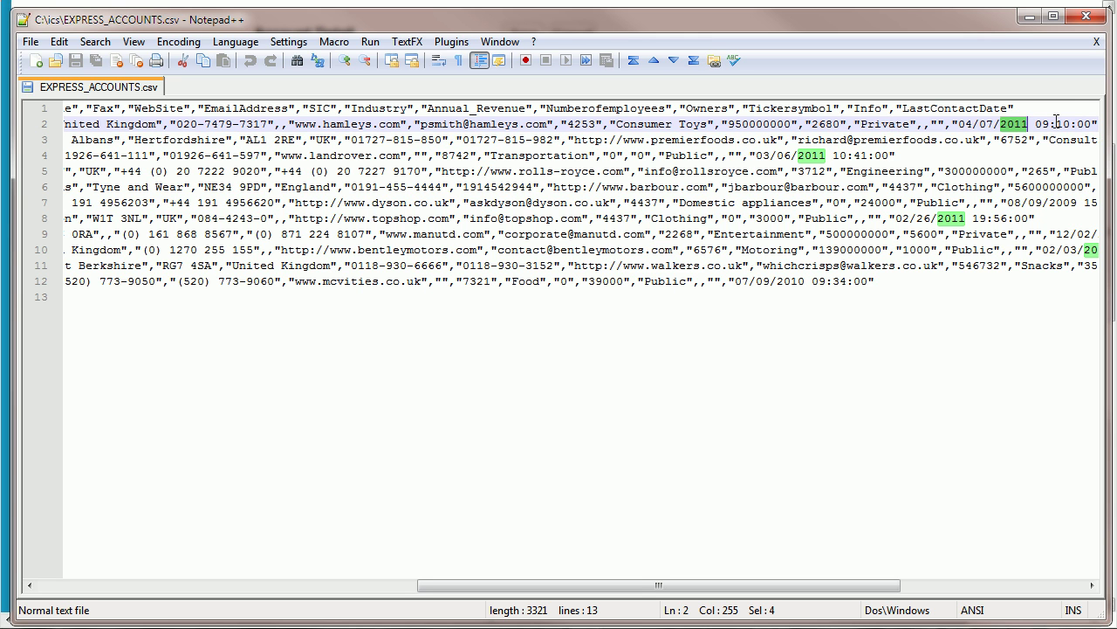
click(965, 127)
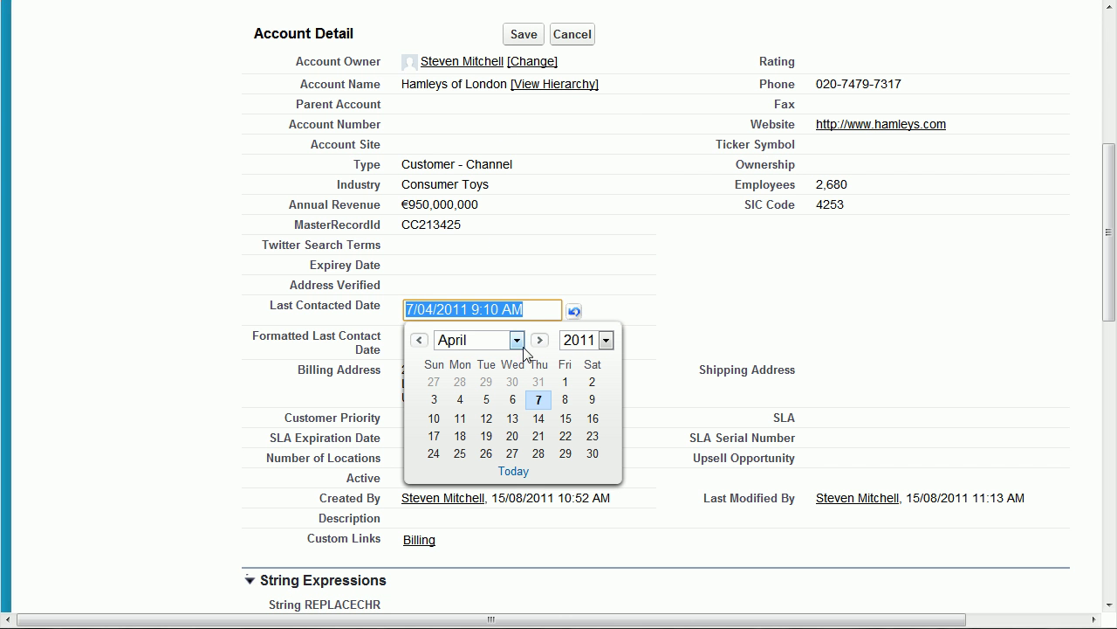
click(232, 310)
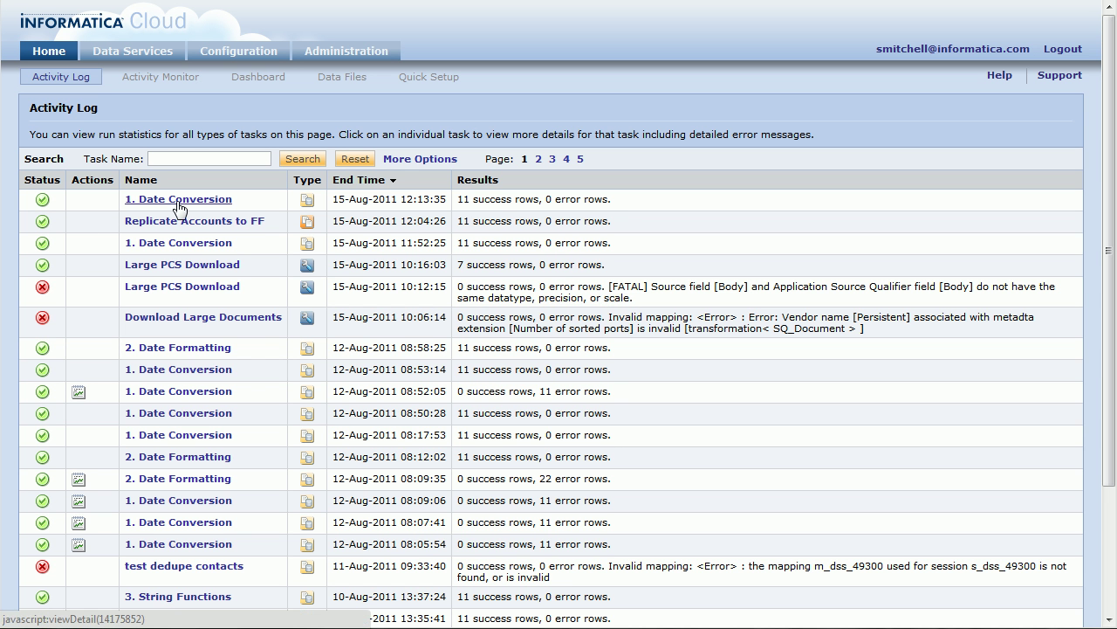
- Switch to Informatica Cloud and open the 1. Date Conversion task from its latest activity log entry for editing at the field mapping stage
click(179, 201)
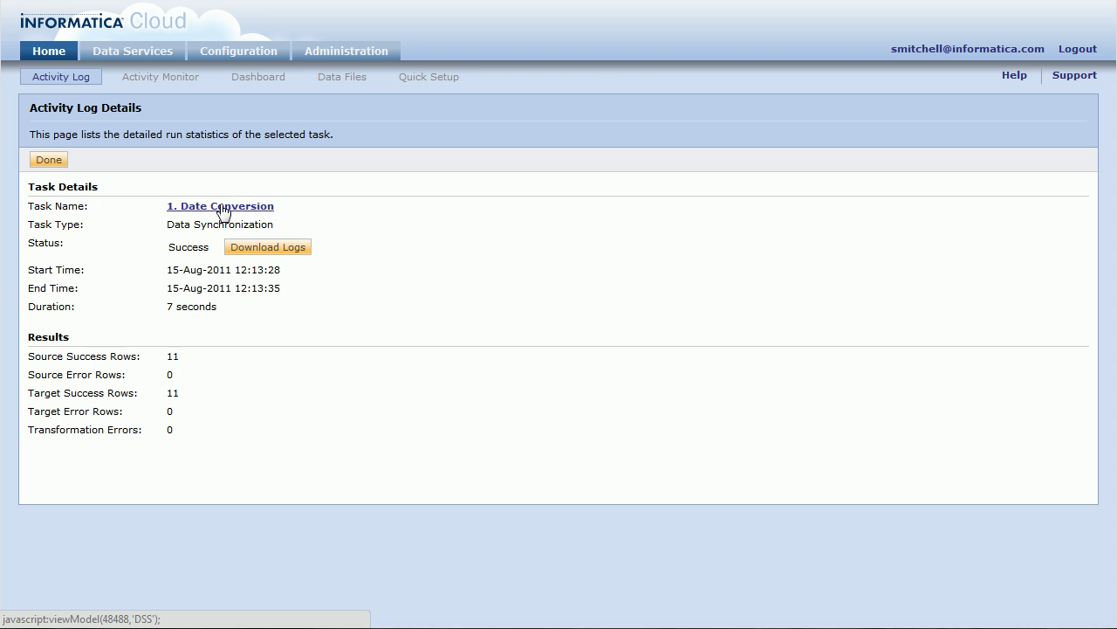
click(218, 208)
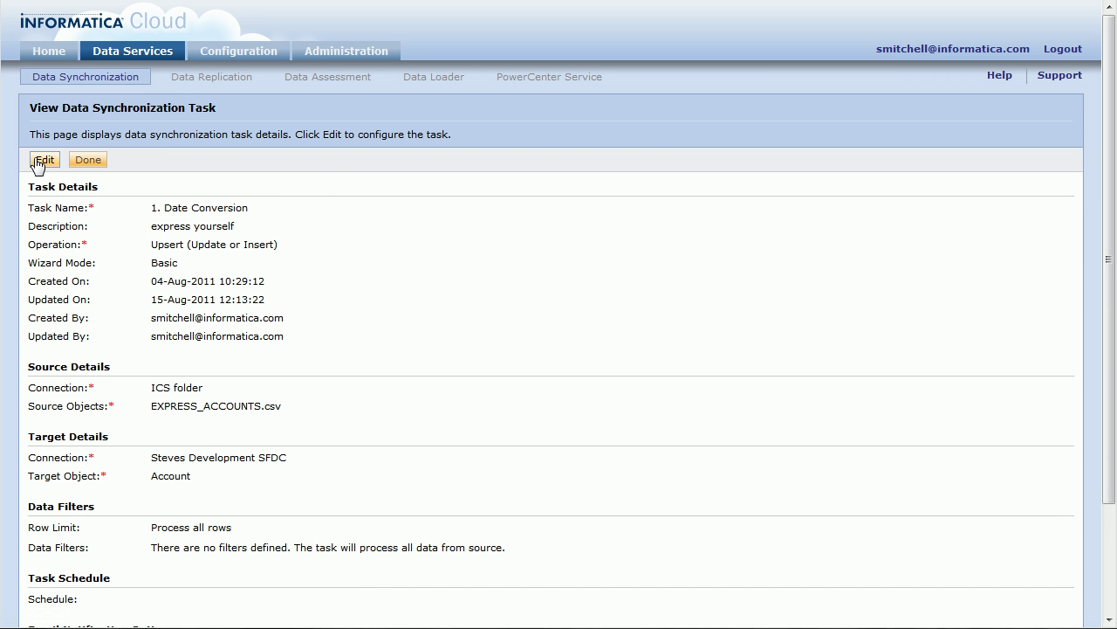
click(43, 161)
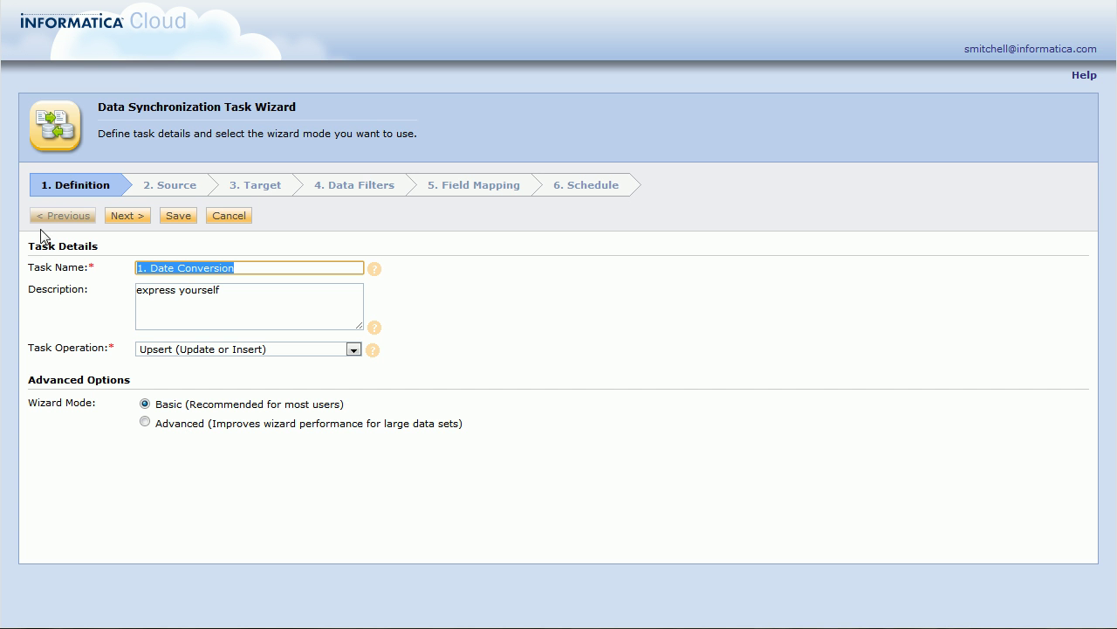
click(458, 187)
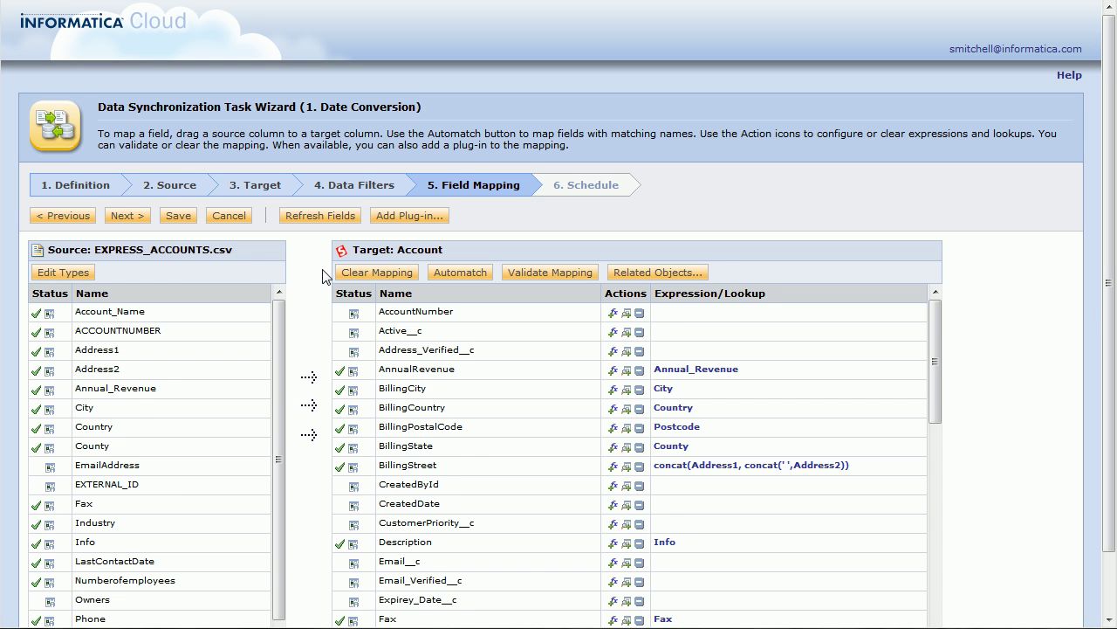
- Check how the LastContactDate source field is mapped to the LastContactedDate__c target field
scroll(323, 276, down, 1)
scroll(280, 339, down, 2)
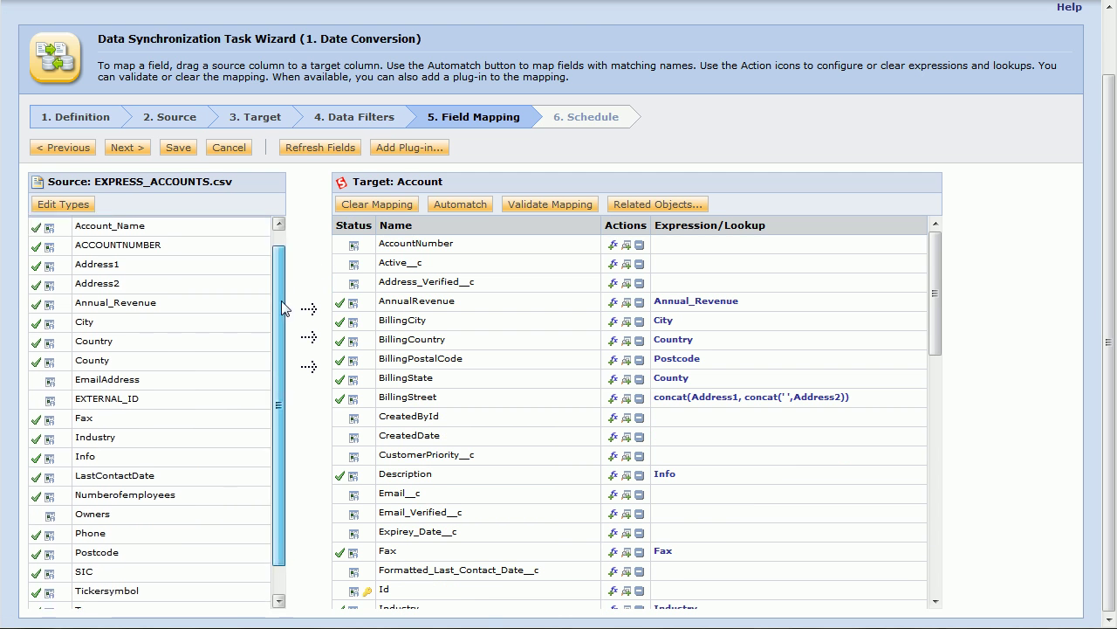
click(119, 447)
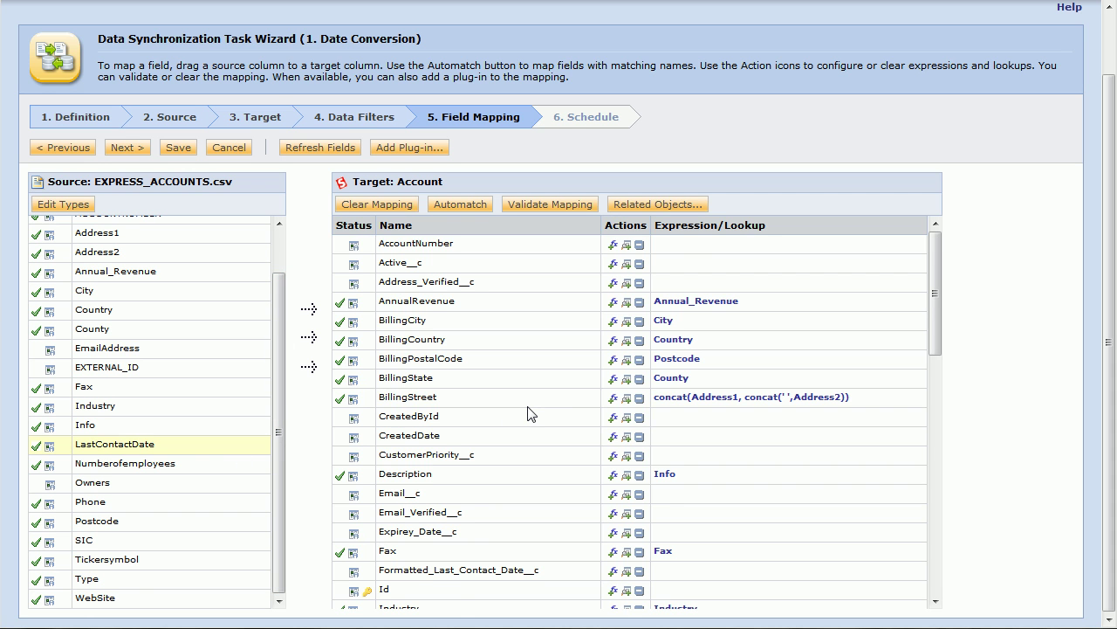
scroll(531, 413, down, 6)
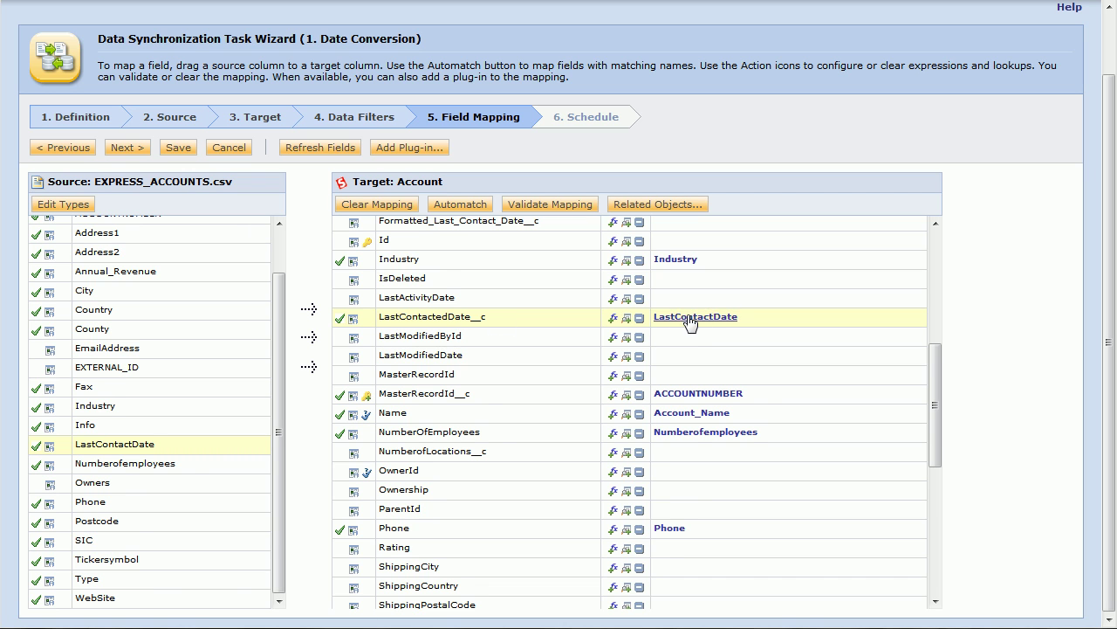
- Set the datatype of the LastContactDate source field to datetime and return to it in the source field list
click(54, 208)
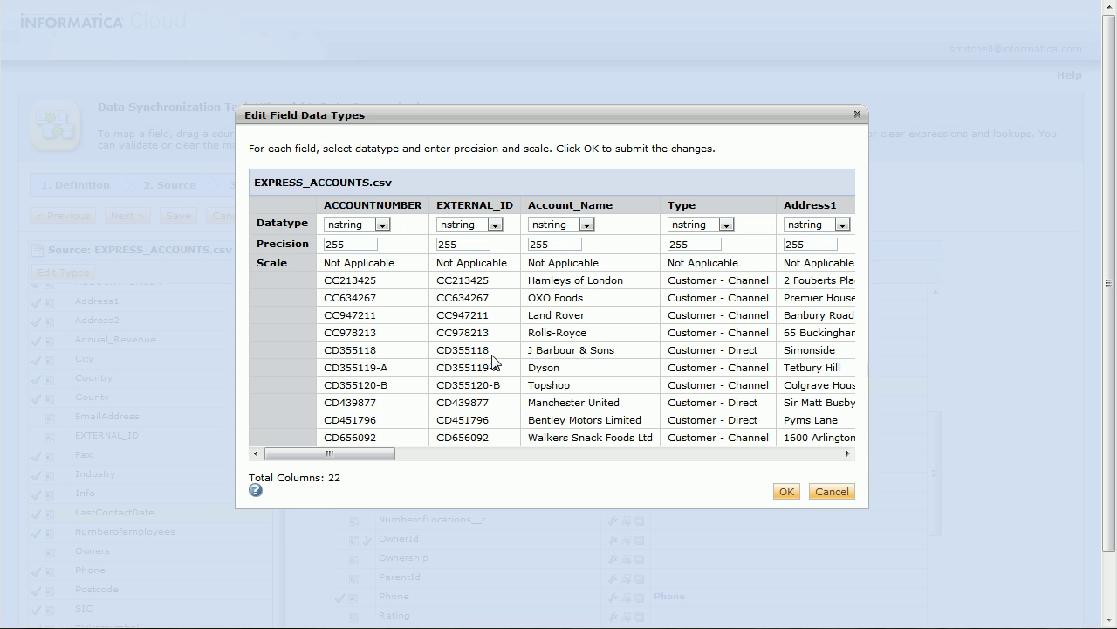
drag(340, 455, 796, 464)
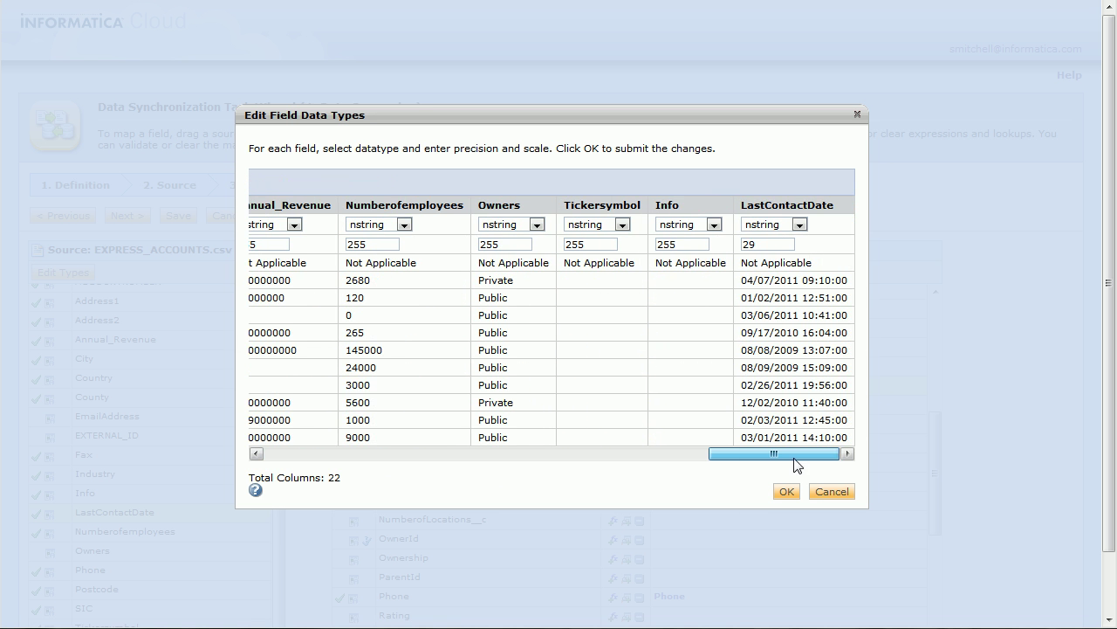
click(768, 225)
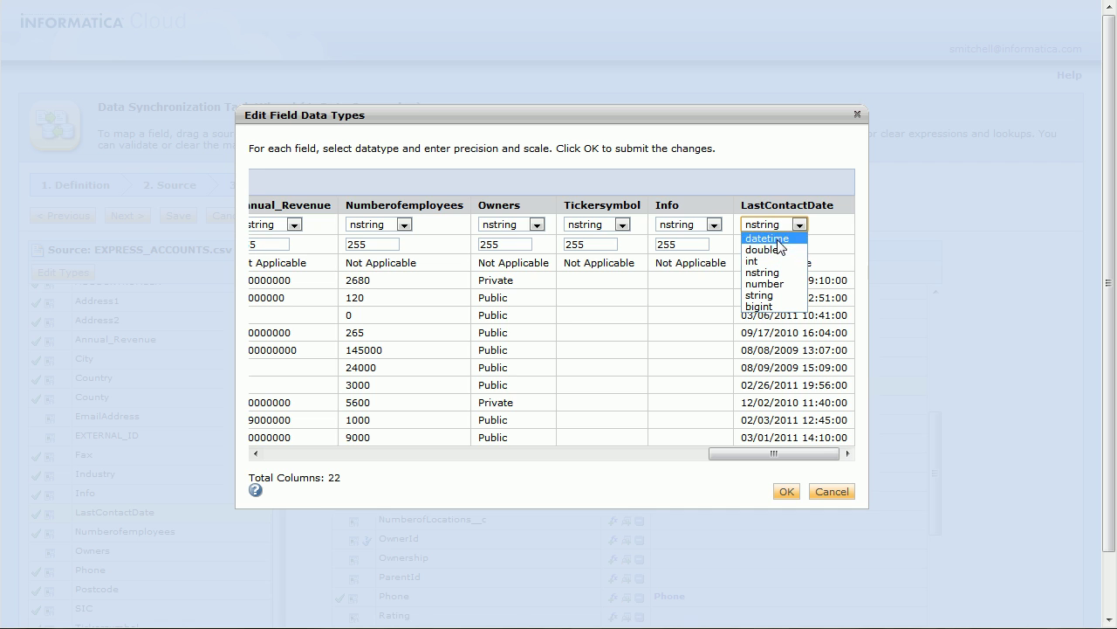
click(769, 238)
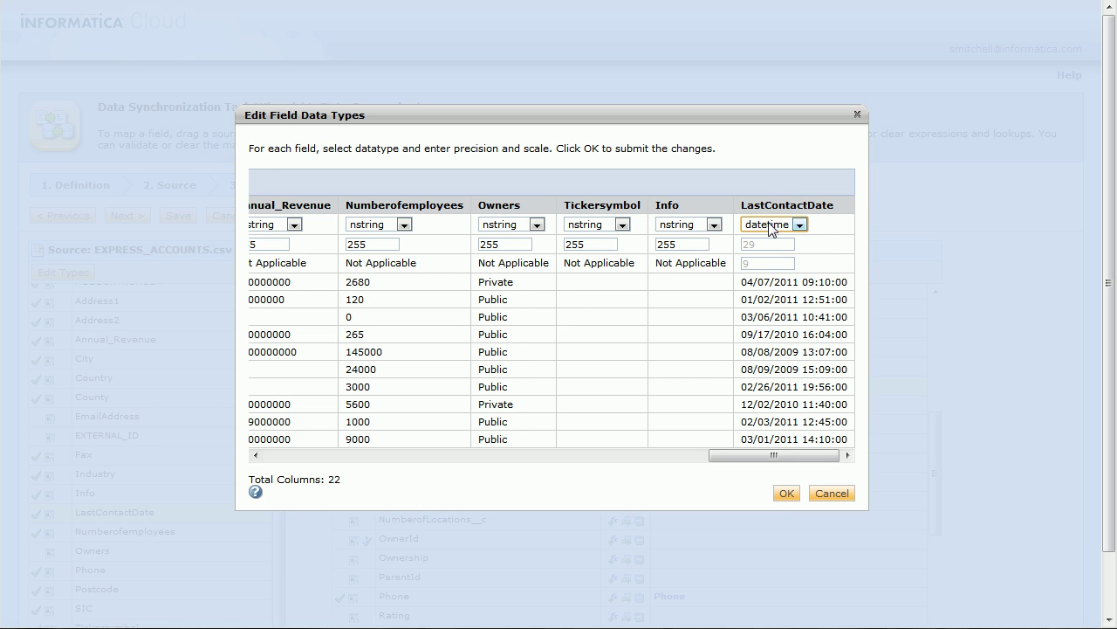
click(788, 494)
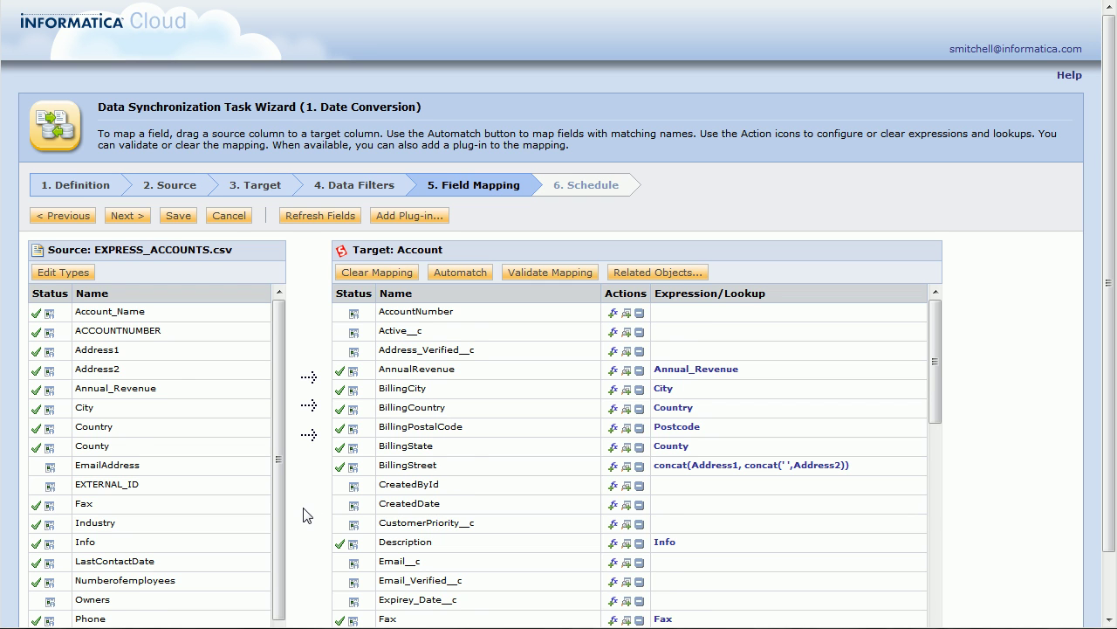
scroll(306, 515, down, 1)
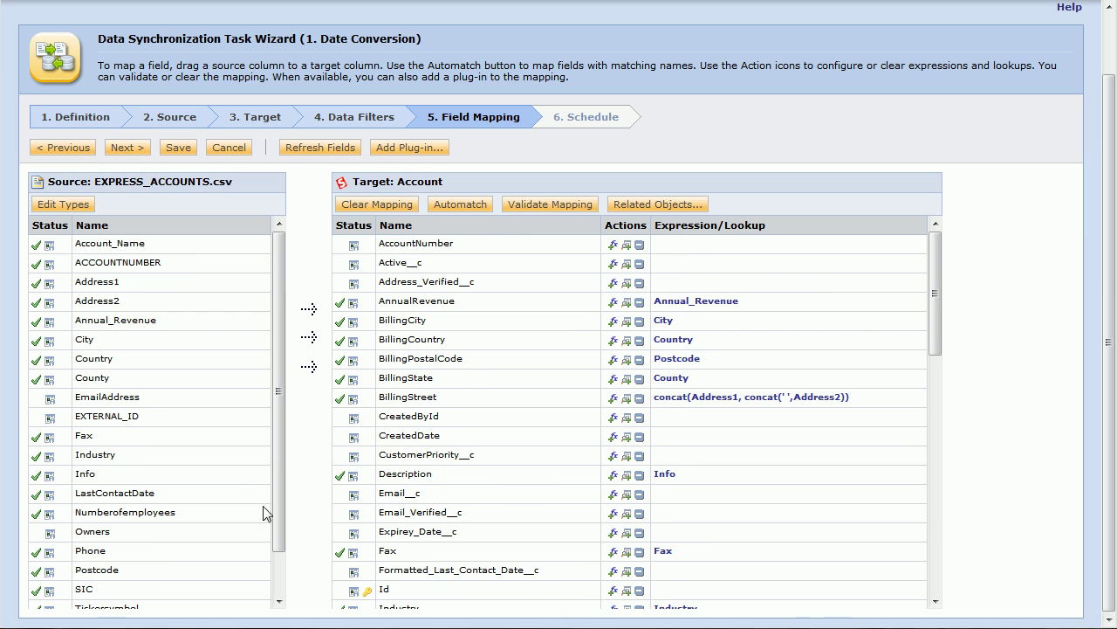
mouse_move(53, 502)
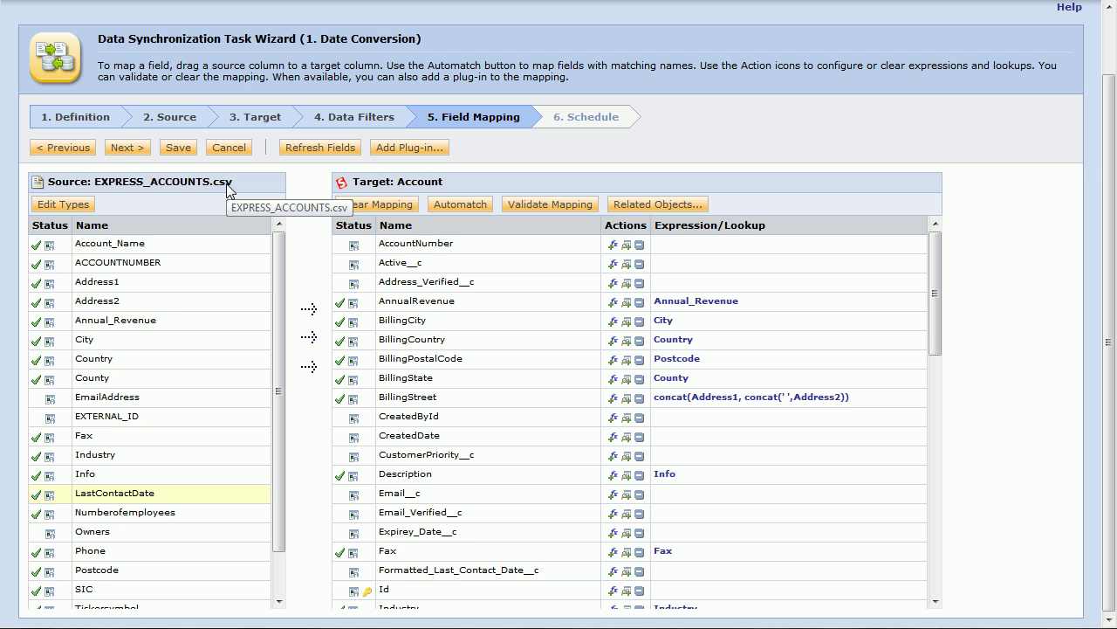
- Edit the ICS folder source connection and set its date format to dd/MM/yyyy HH:mm:ss
click(185, 124)
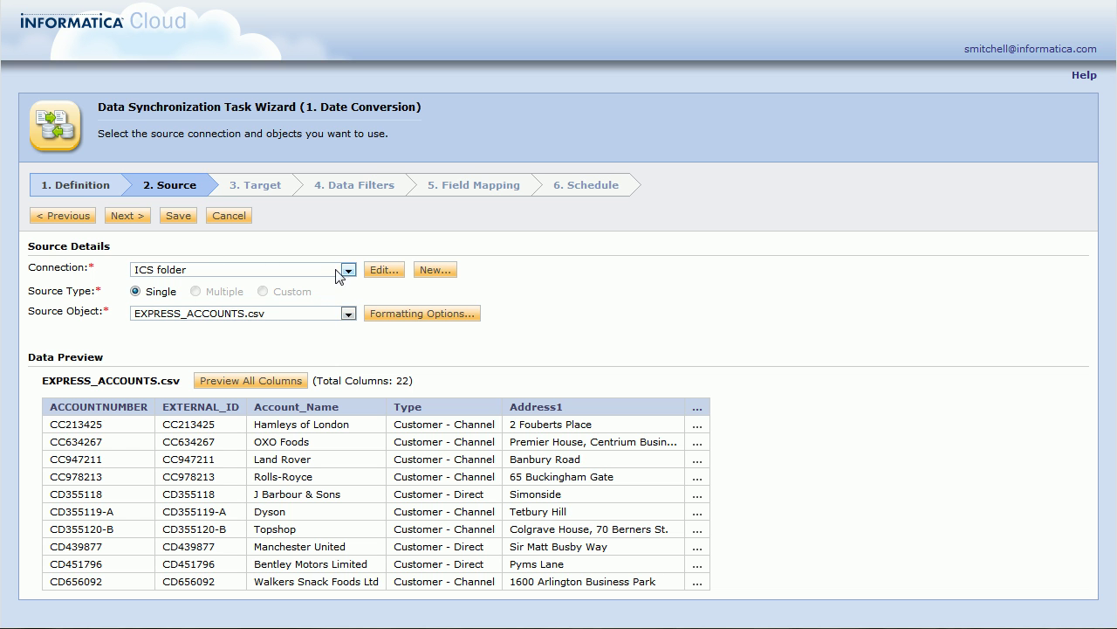
click(376, 269)
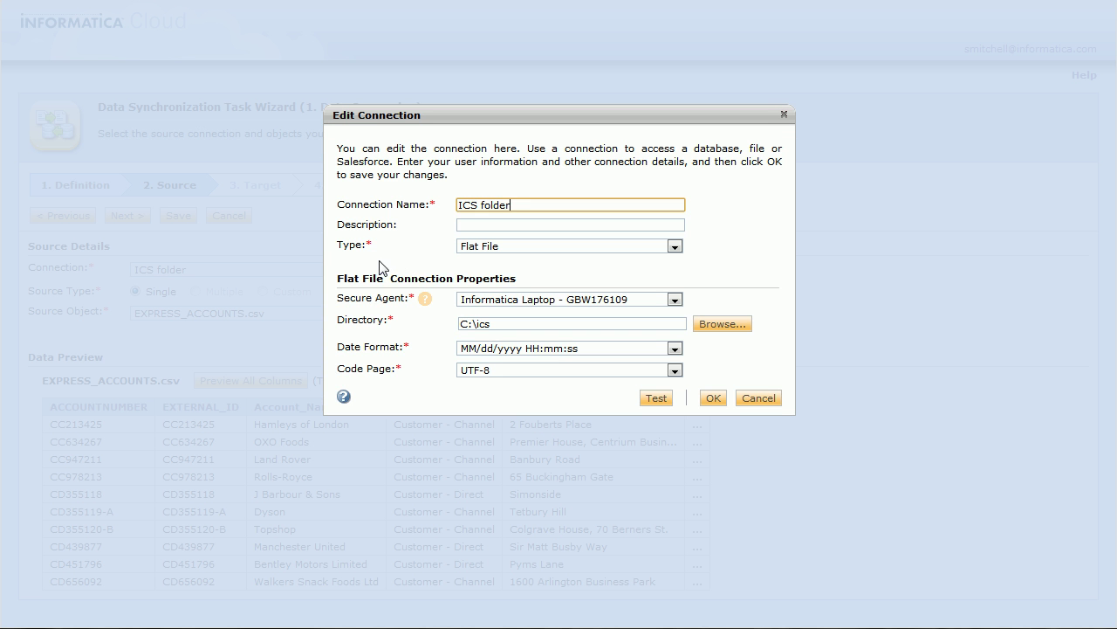
drag(337, 349, 413, 346)
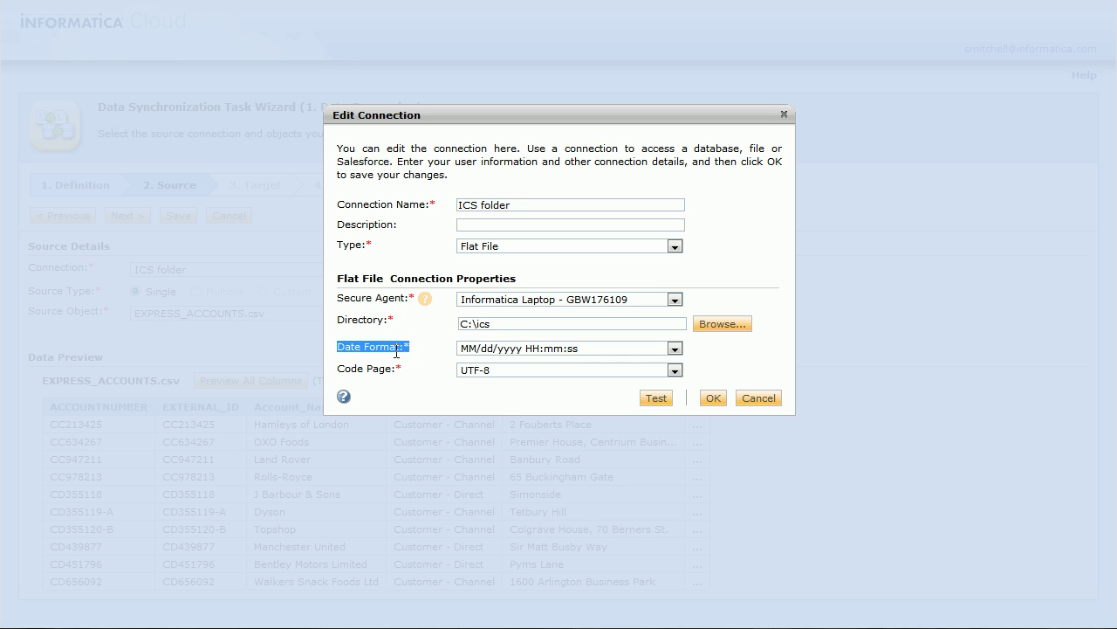
click(426, 356)
click(555, 353)
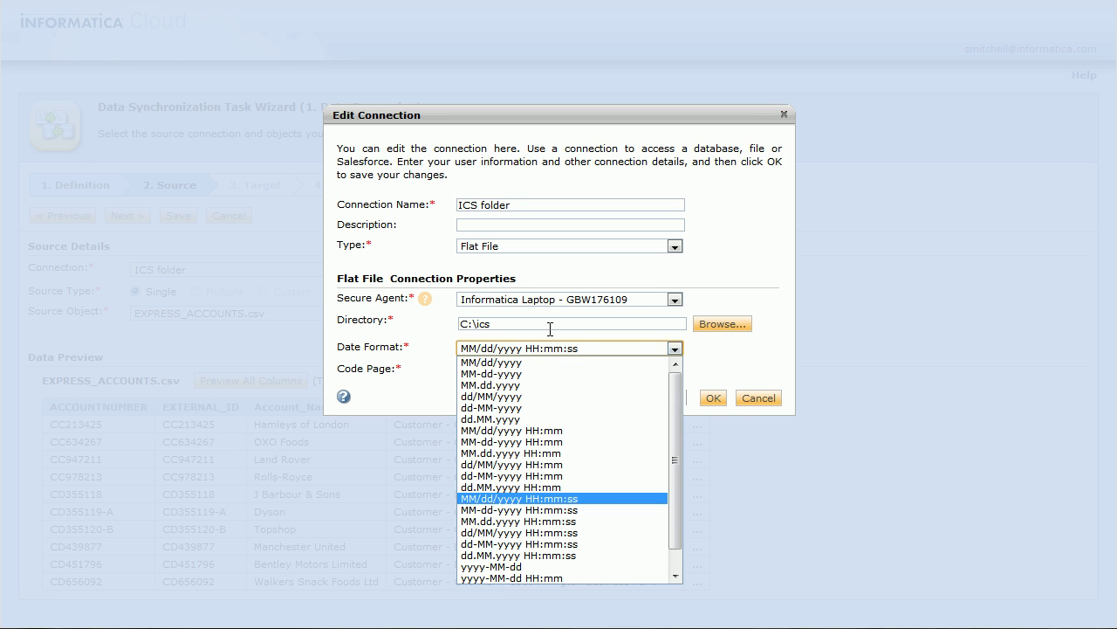
drag(674, 415, 679, 448)
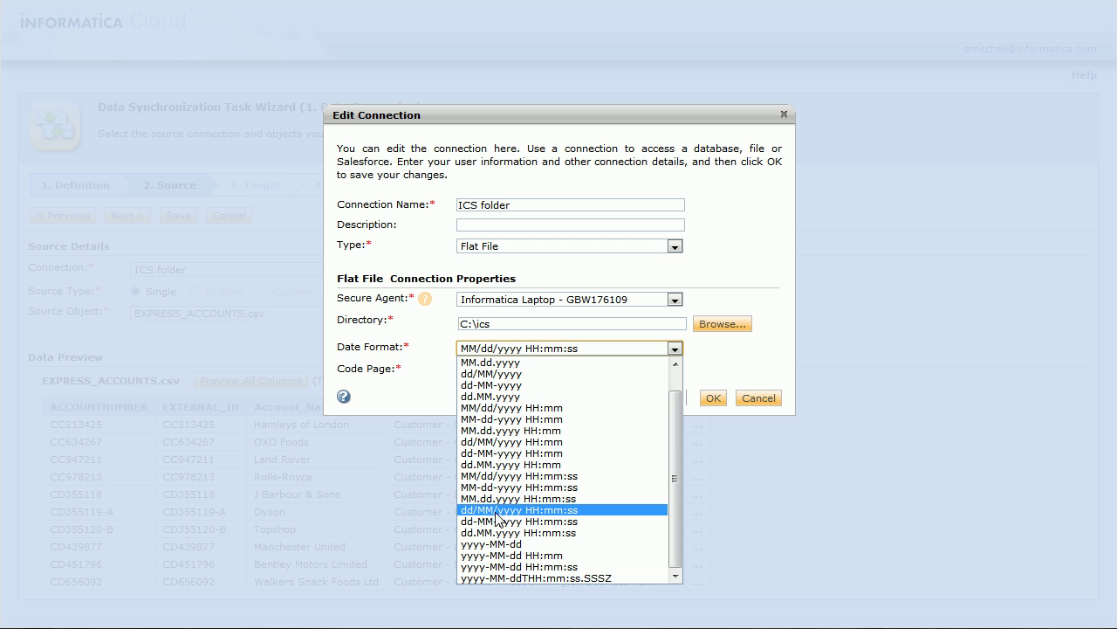
click(482, 510)
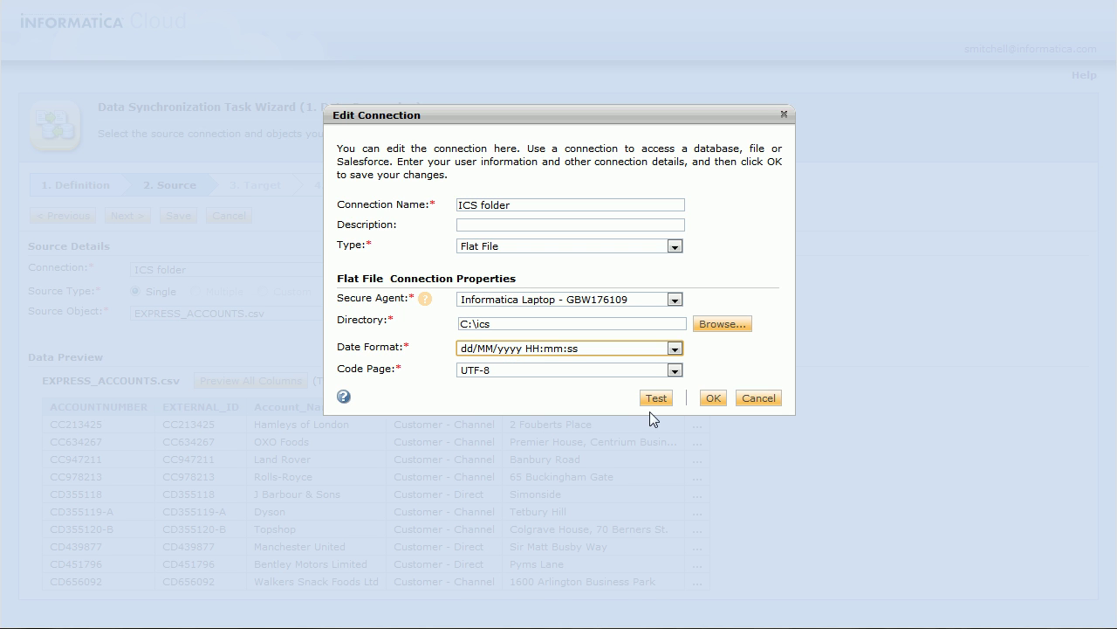
click(712, 400)
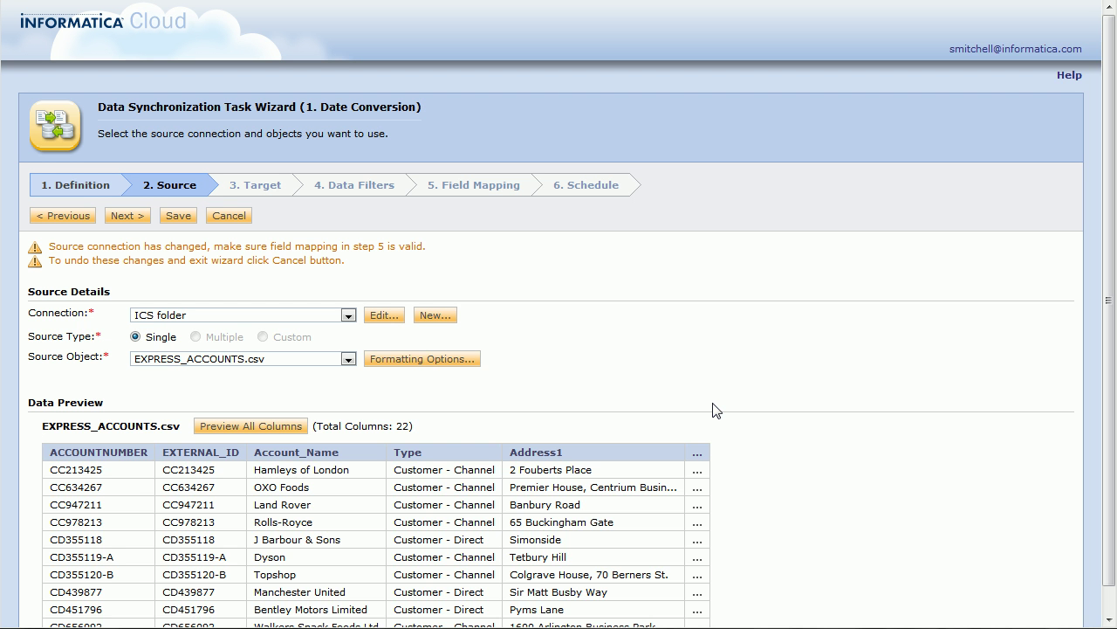
- Review the field mapping, save the 1. Date Conversion task, and run it in the background
click(480, 194)
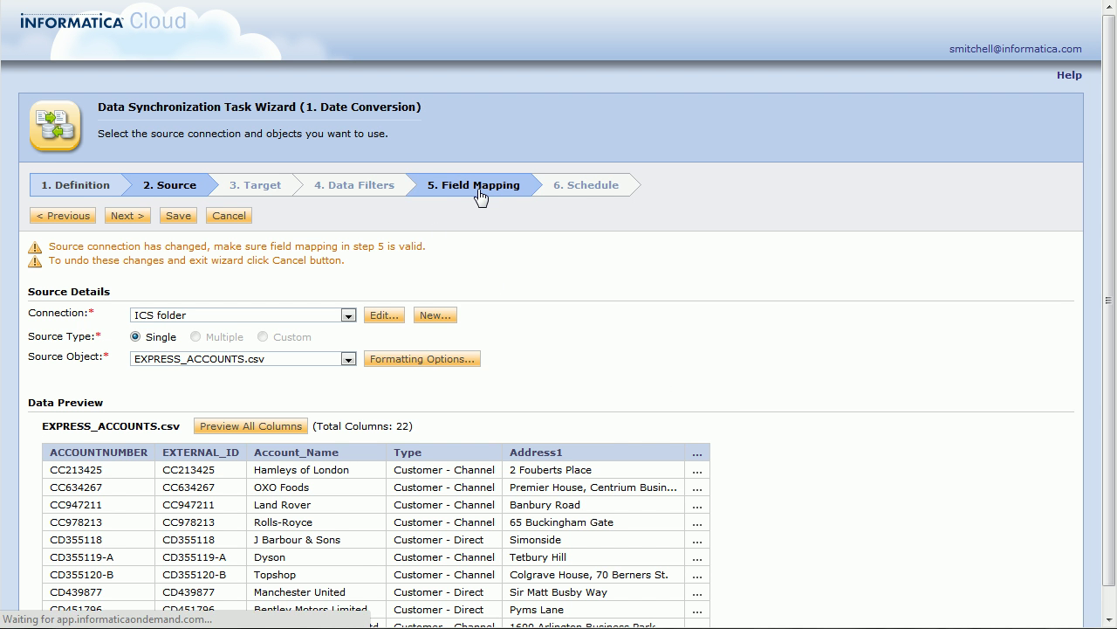
scroll(319, 335, down, 2)
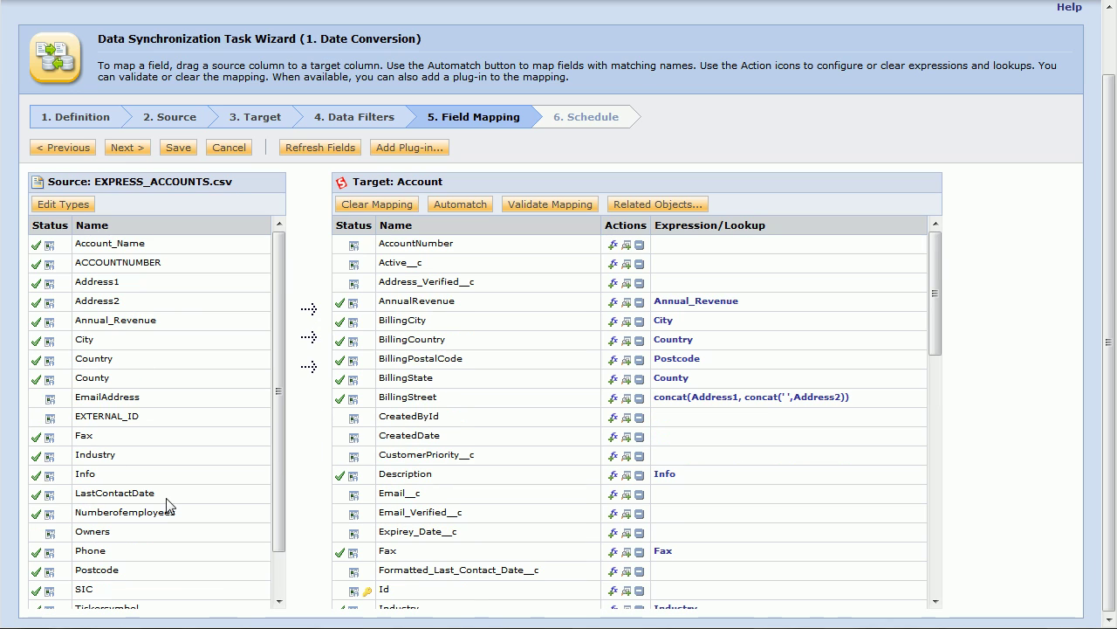
click(186, 149)
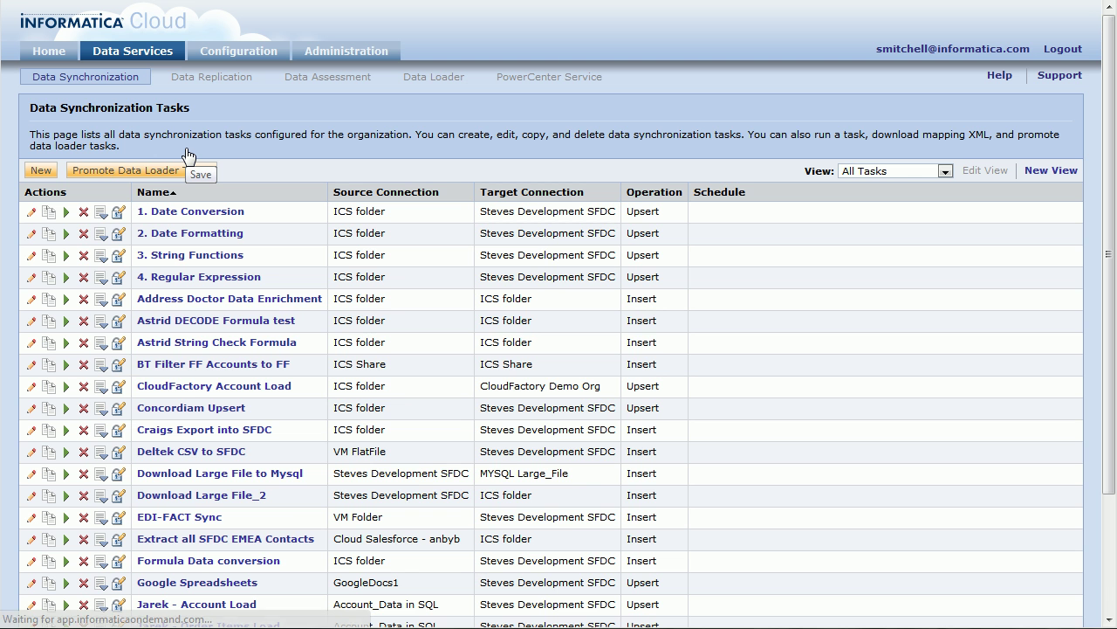
click(66, 212)
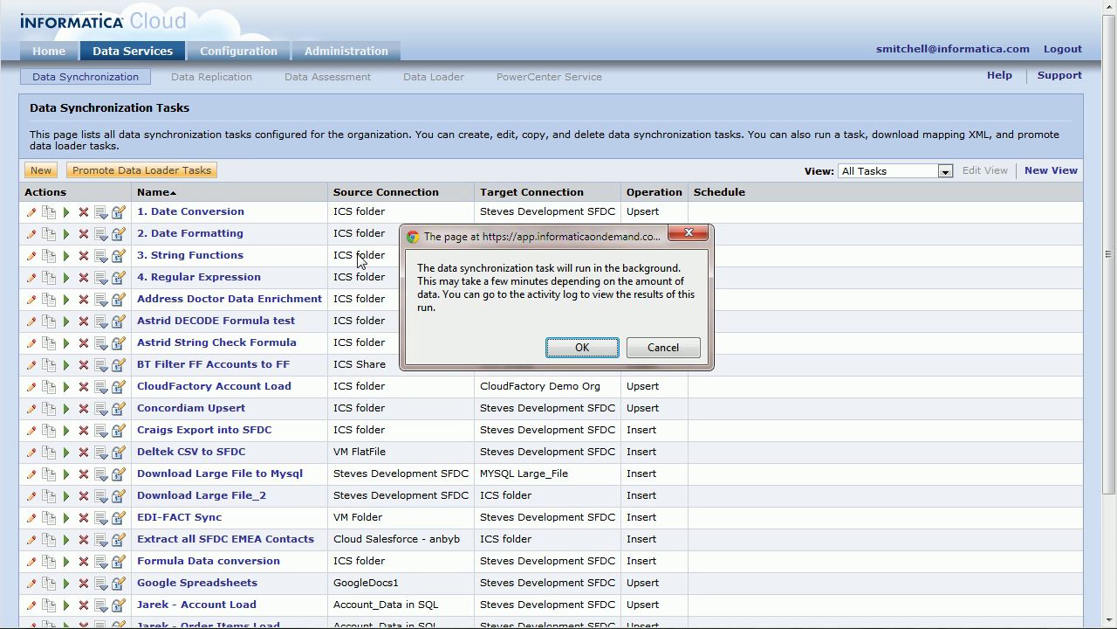
click(582, 347)
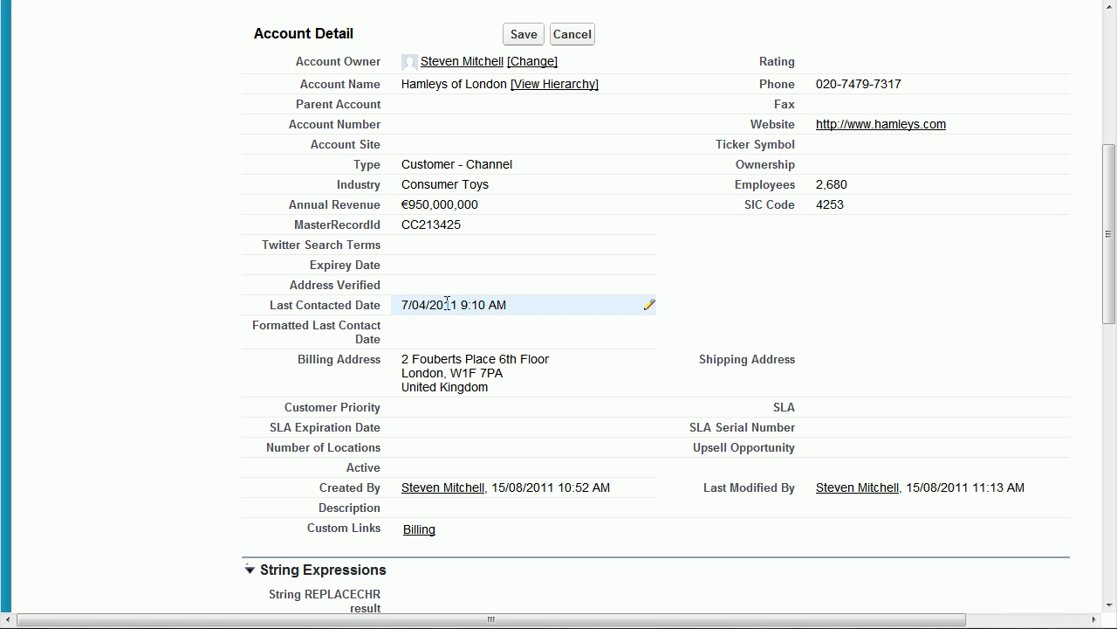
- Switch to the Hamleys of London account in Salesforce, reload it, and examine the Last Contacted Date in its calendar
key(Return)
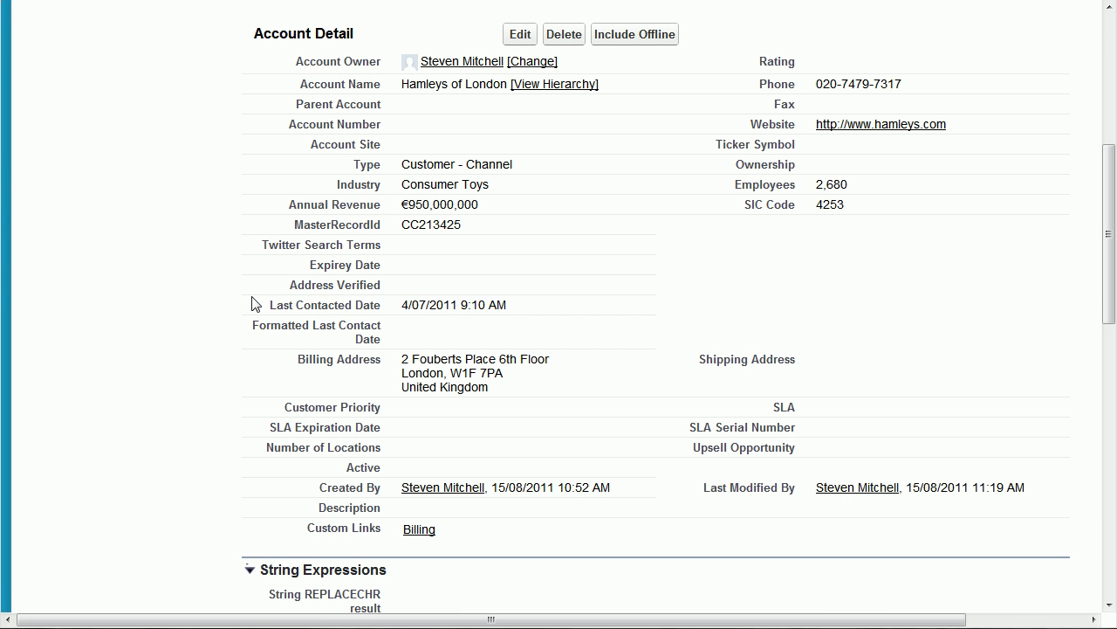
double_click(430, 305)
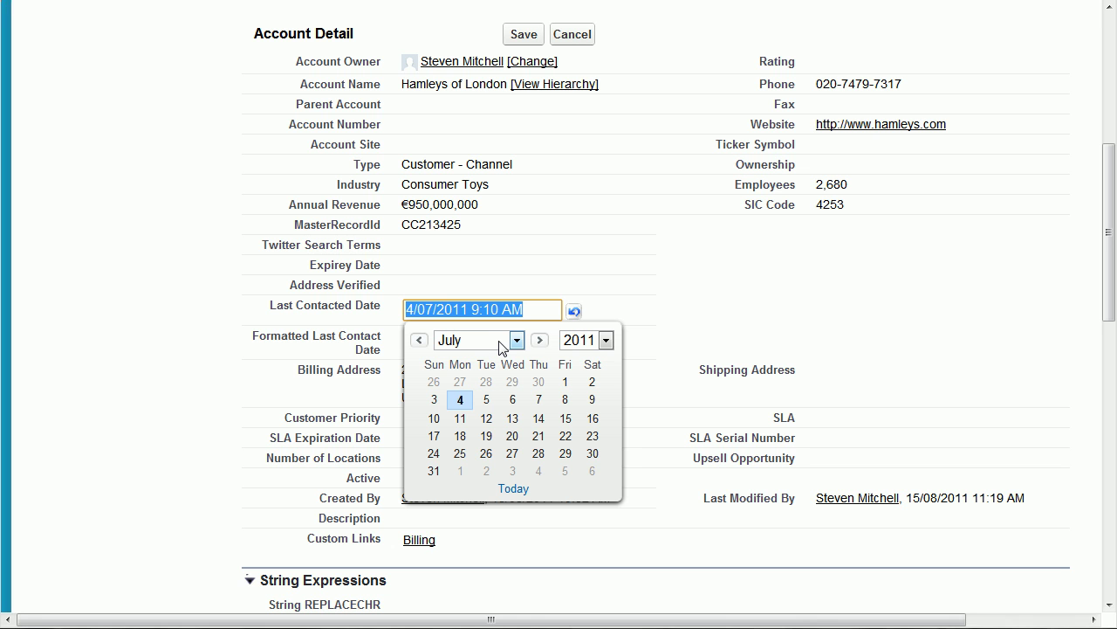
click(142, 212)
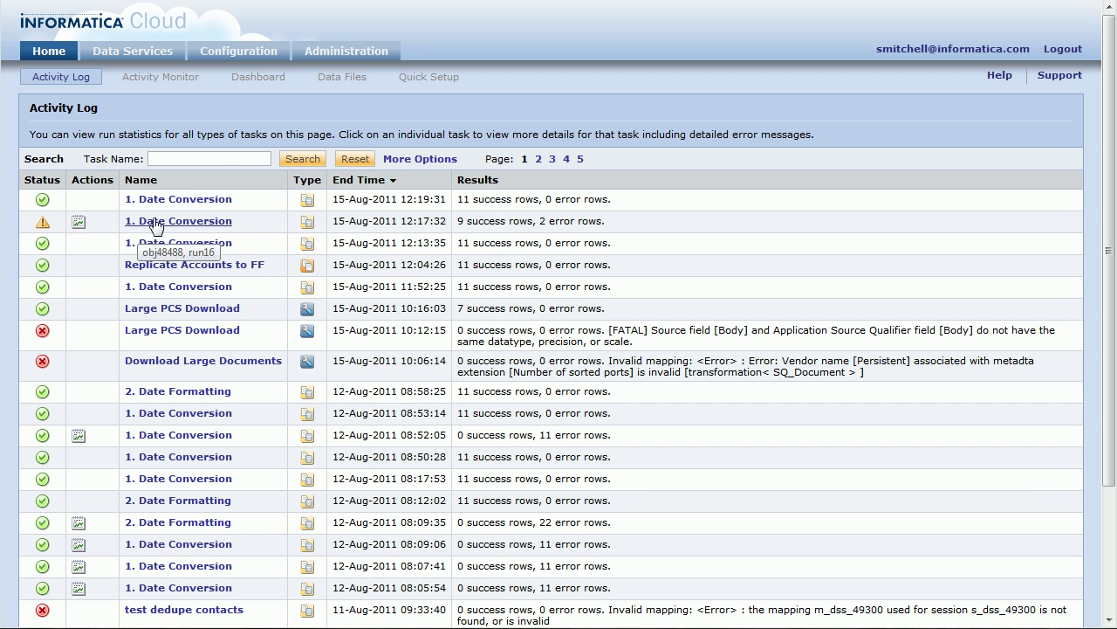
- Open the latest 1. Date Conversion run's task for editing and go to its field mapping
click(173, 203)
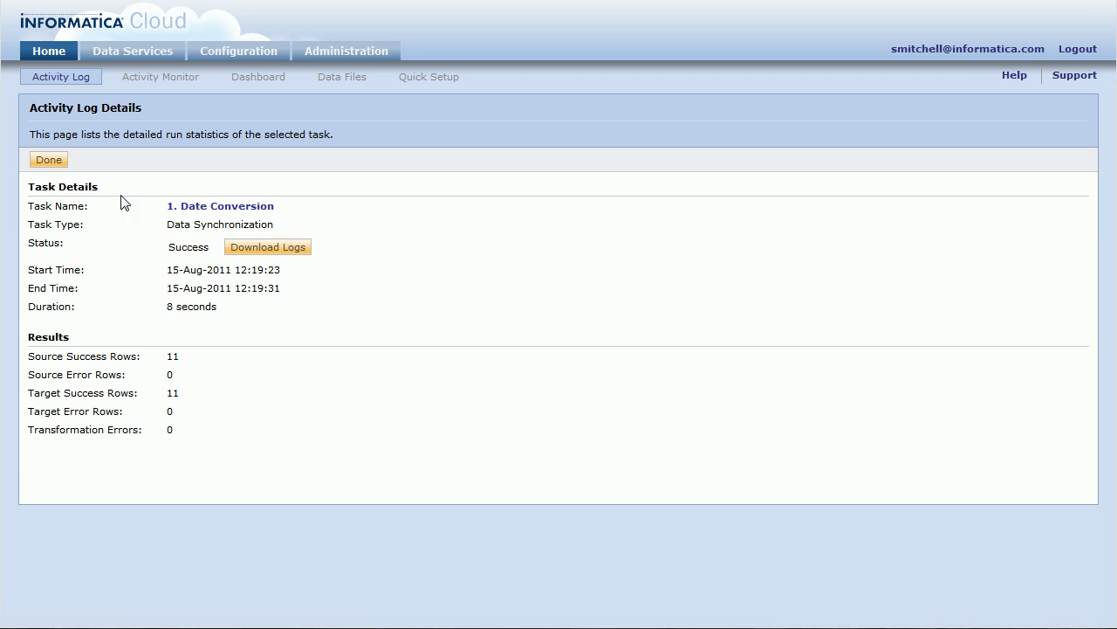
click(186, 206)
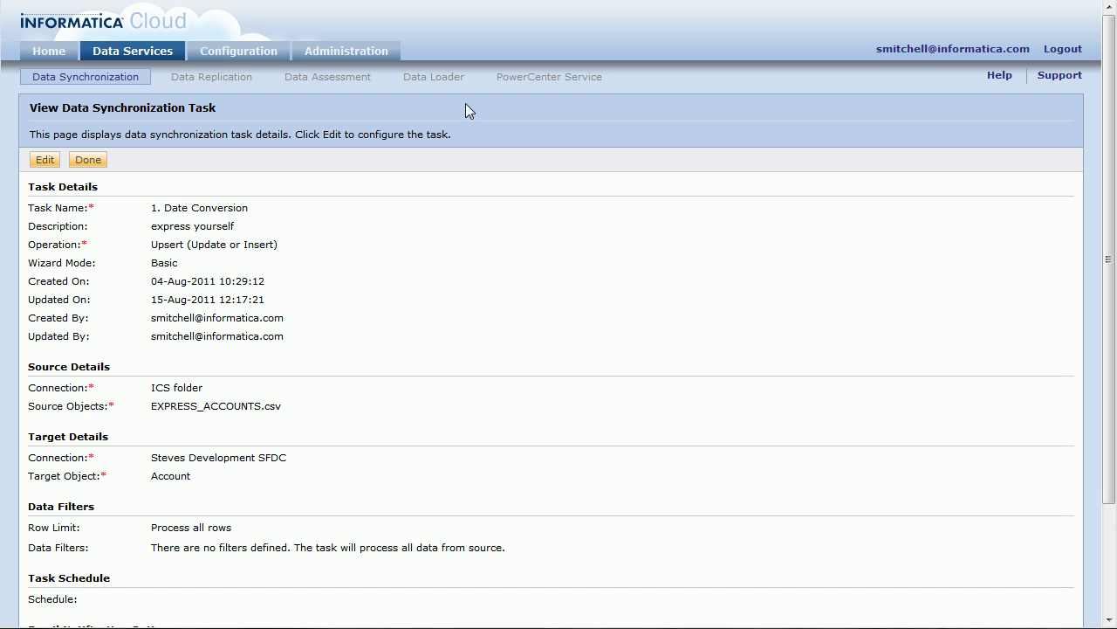
click(45, 159)
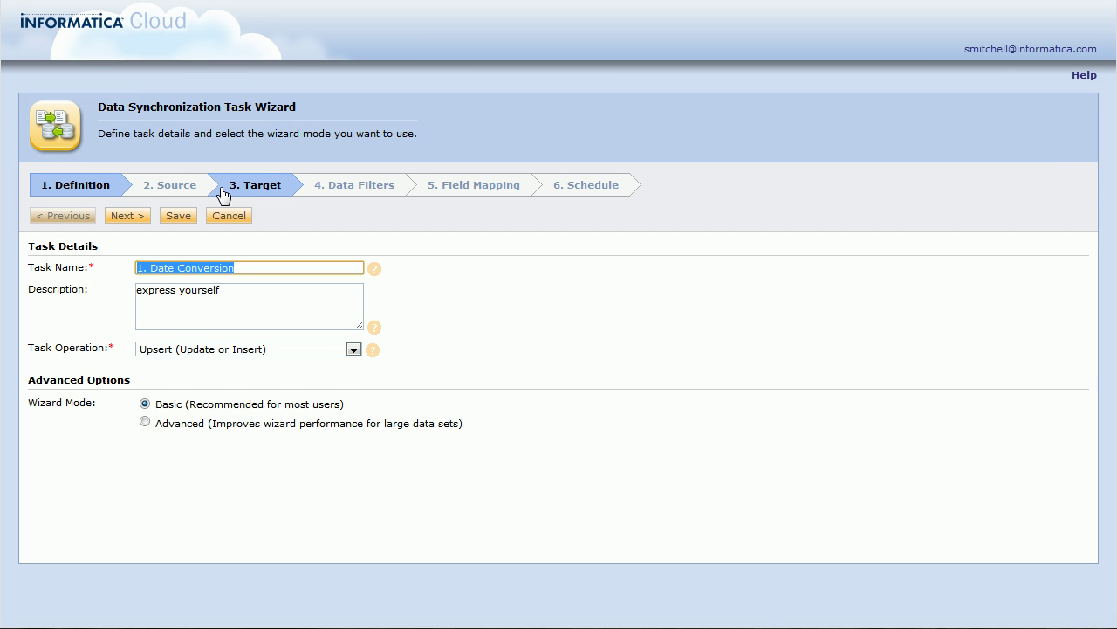
click(448, 190)
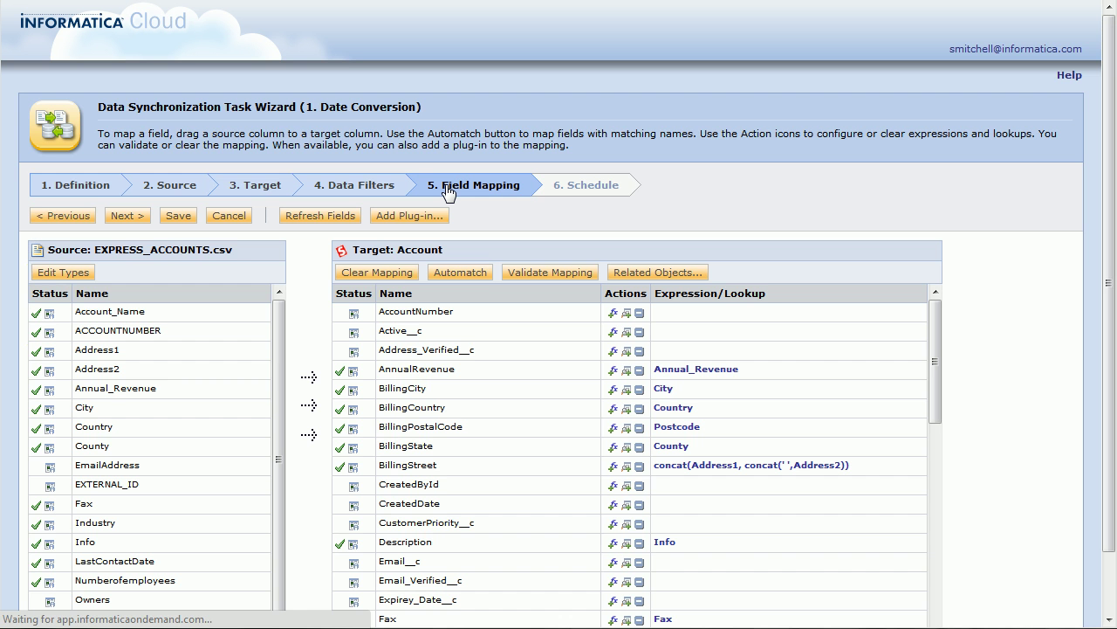
- Set the datatype of the LastContactDate source field to string
click(62, 273)
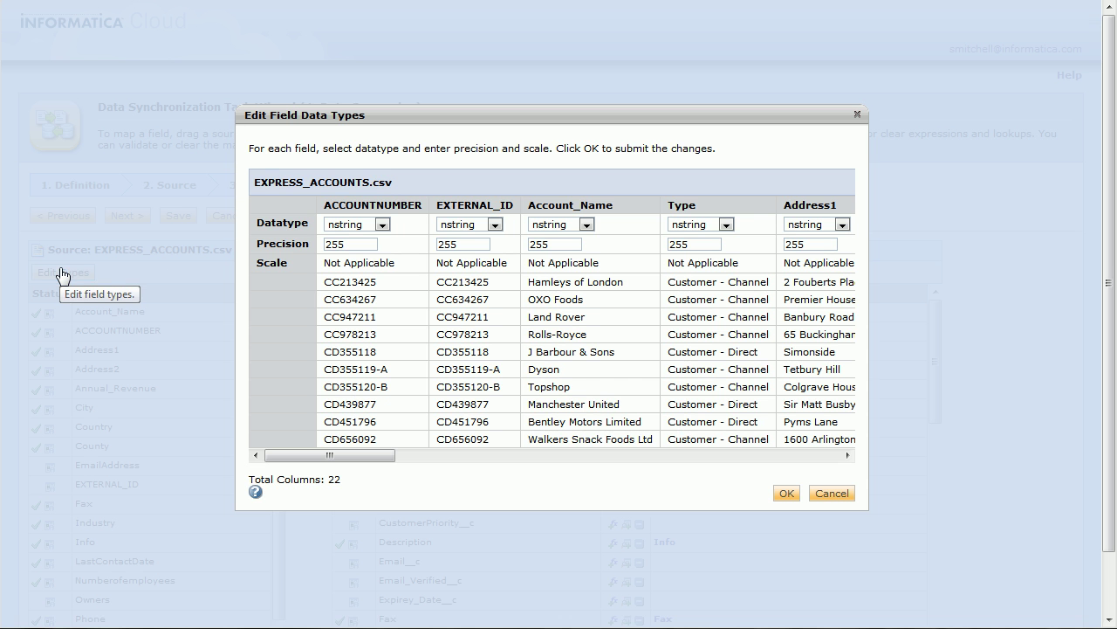
drag(364, 455, 840, 462)
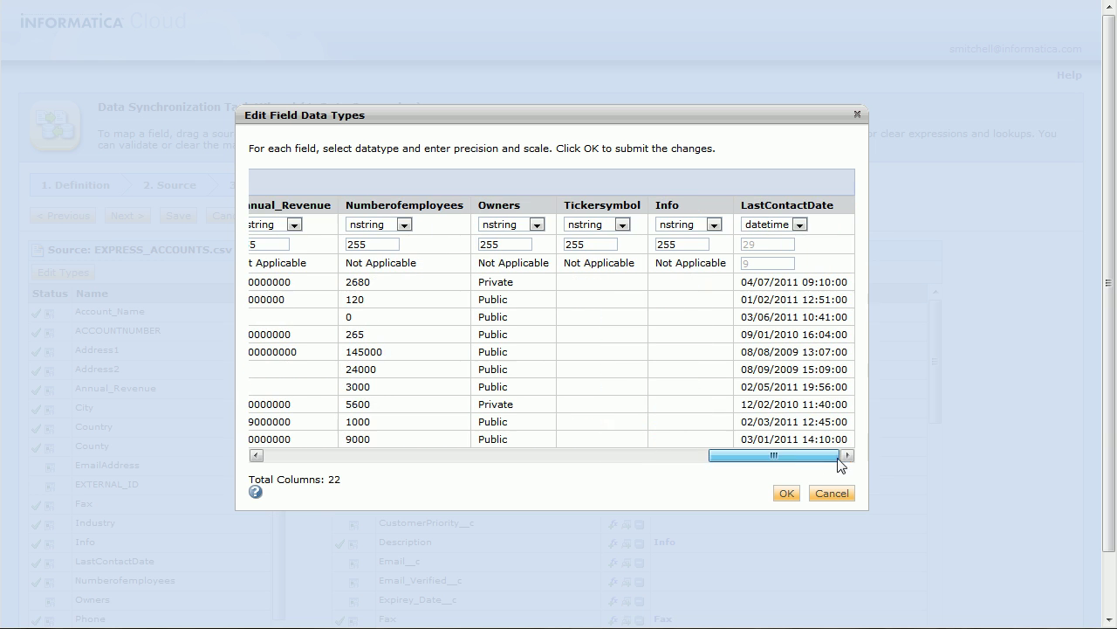
click(799, 225)
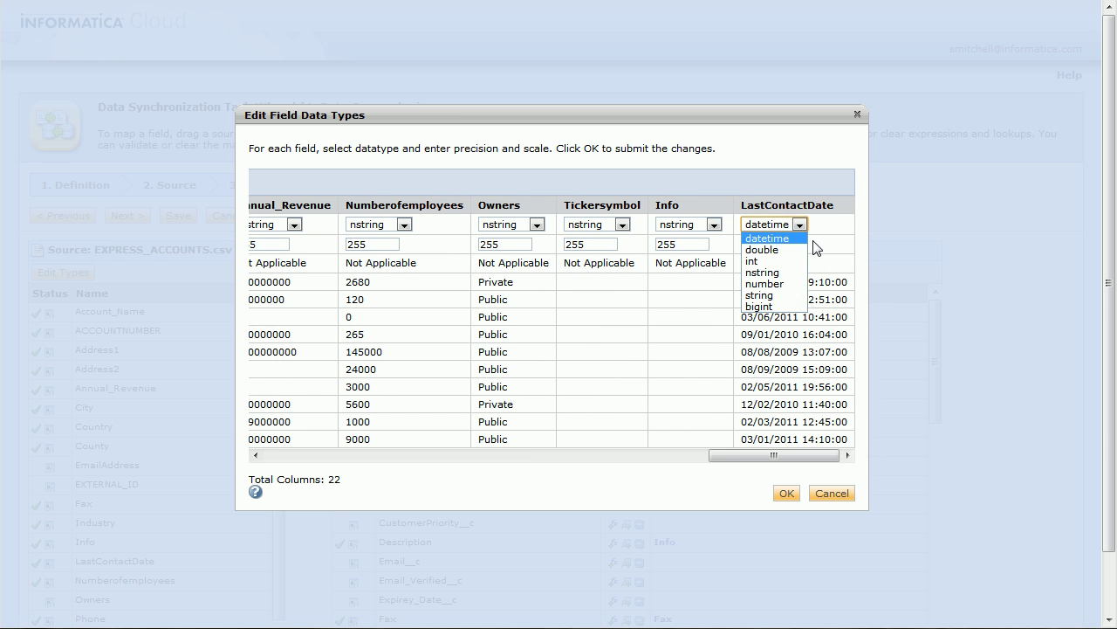
click(768, 295)
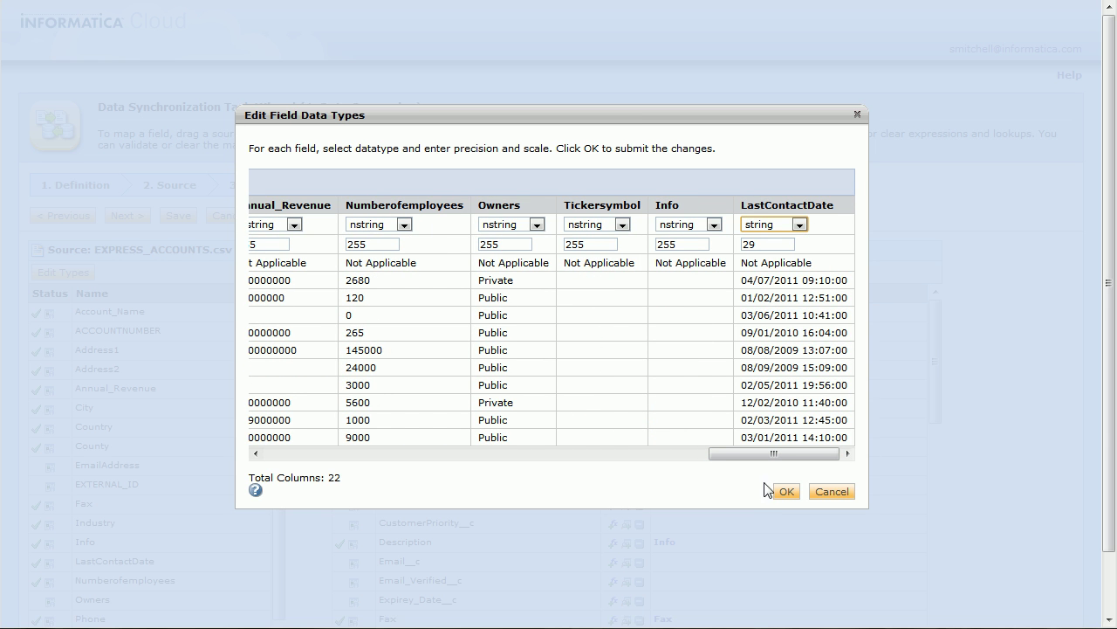
click(787, 492)
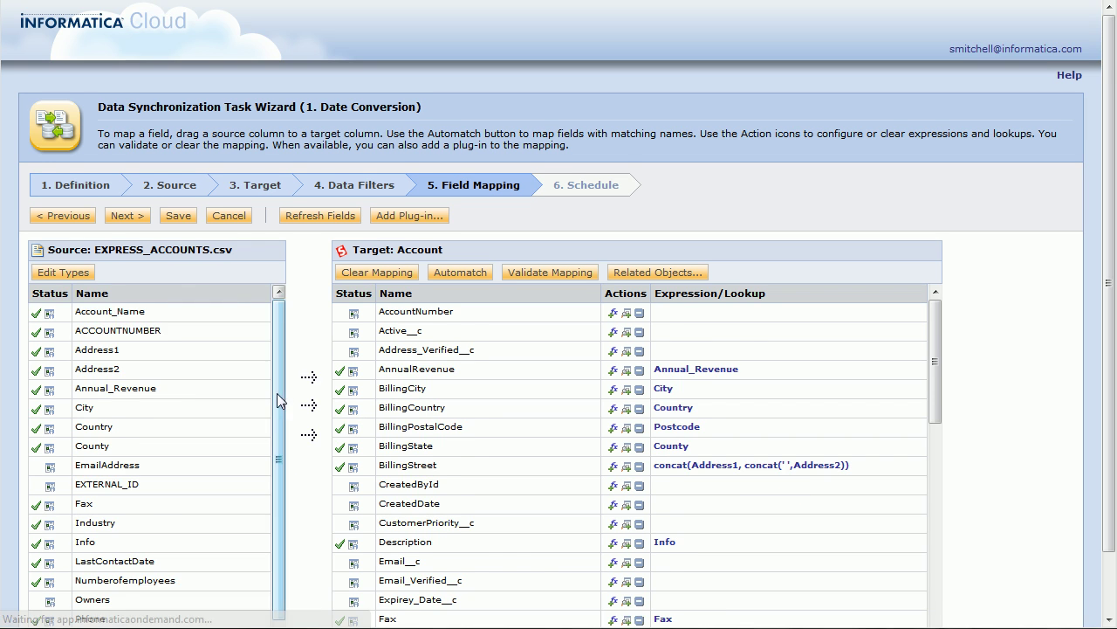
- Open the field expression of the LastContactedDate__c target field for editing
scroll(307, 400, down, 1)
scroll(480, 382, down, 5)
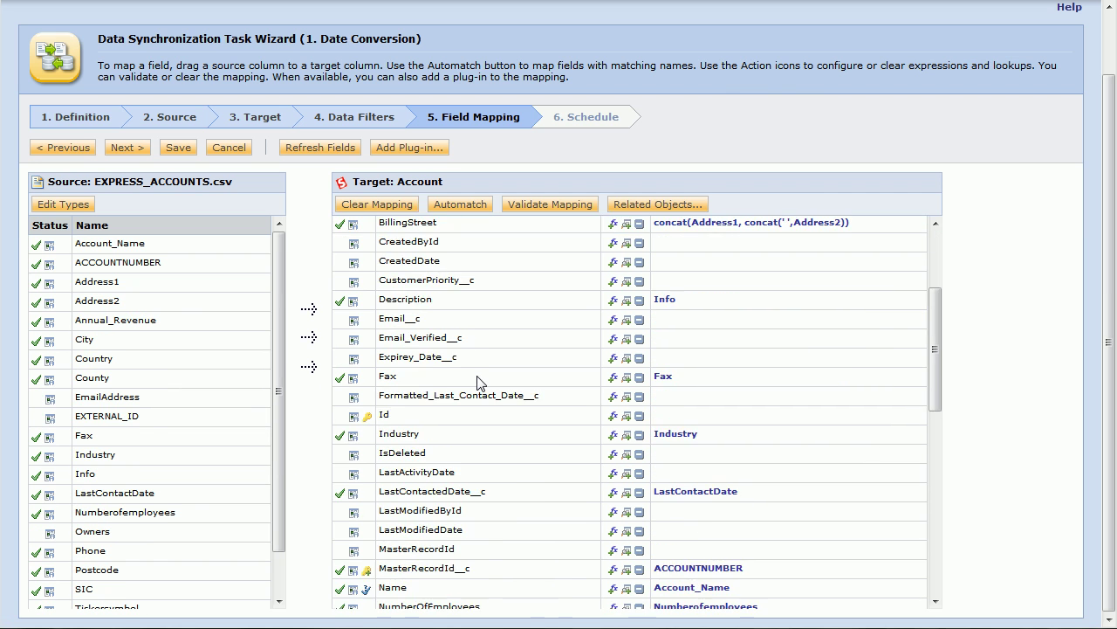
scroll(480, 382, down, 2)
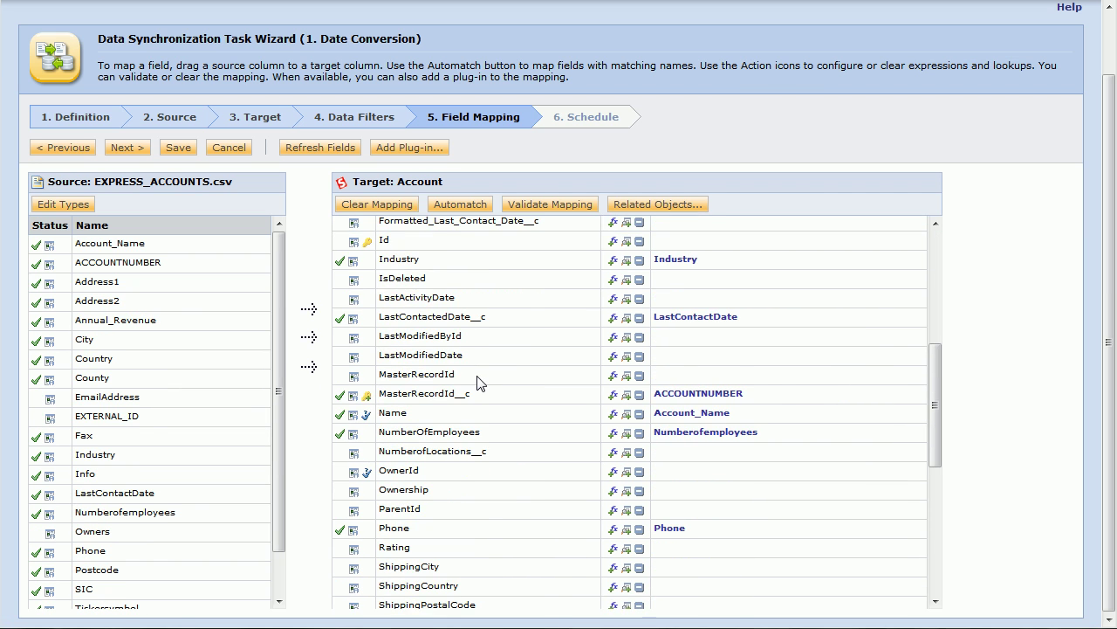
scroll(480, 382, down, 8)
scroll(480, 382, up, 10)
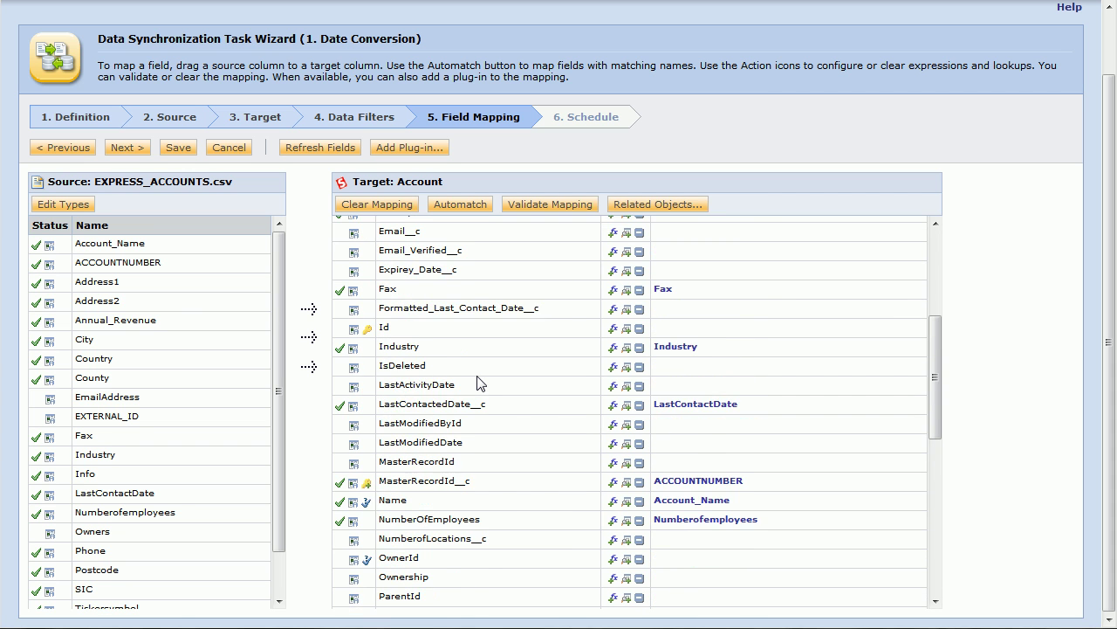
scroll(480, 382, up, 2)
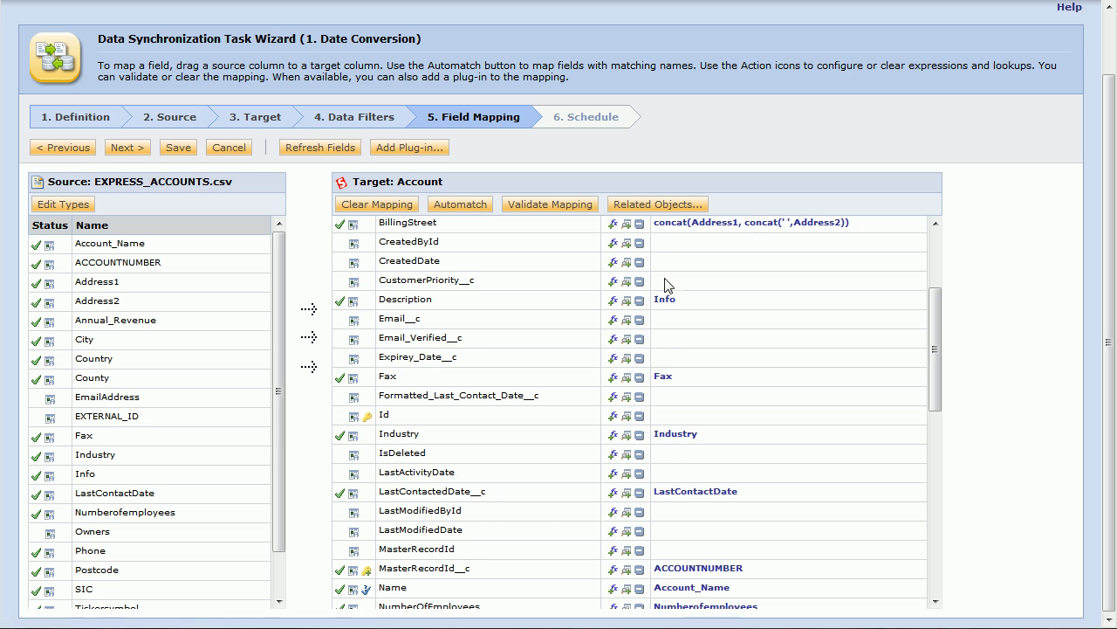
click(689, 498)
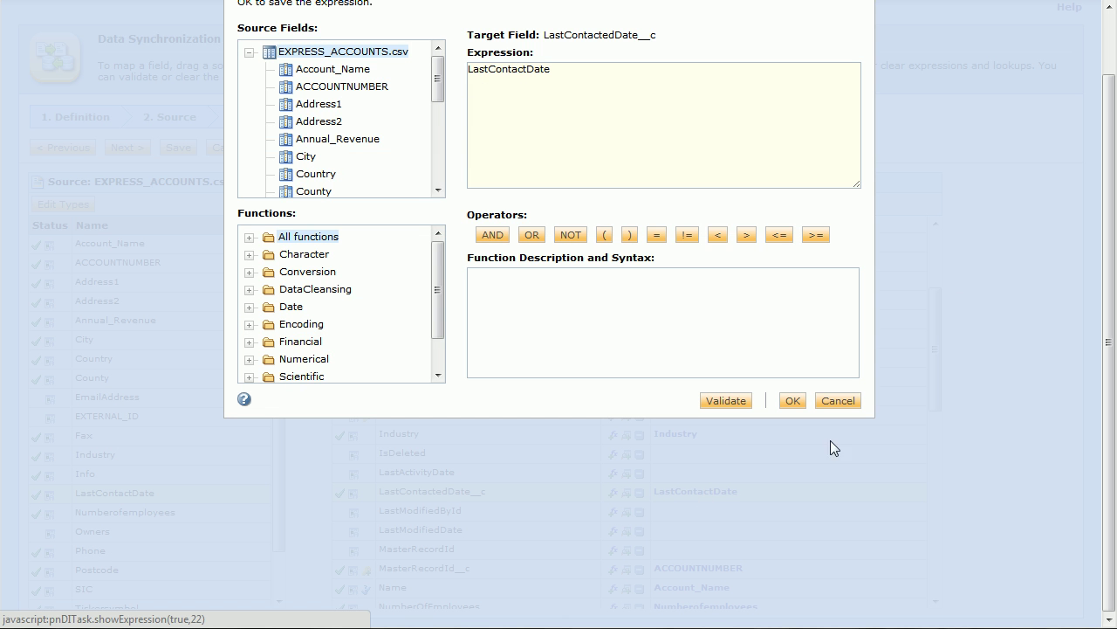
scroll(1109, 340, up, 1)
scroll(1108, 341, up, 1)
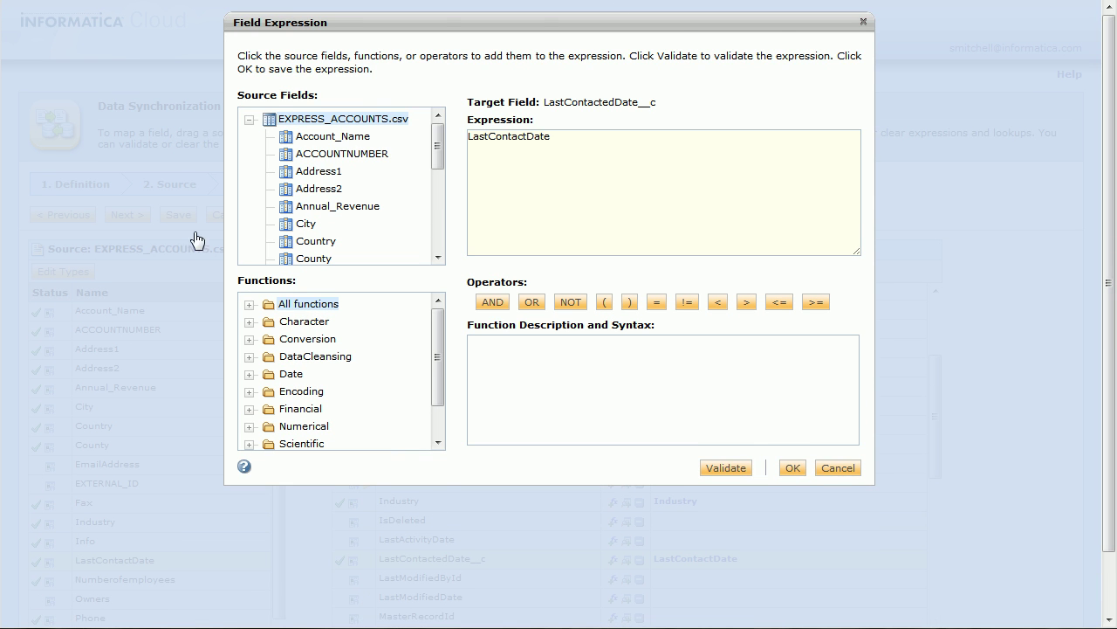
- Insert the To_Date conversion function above LastContactDate in the expression
click(692, 148)
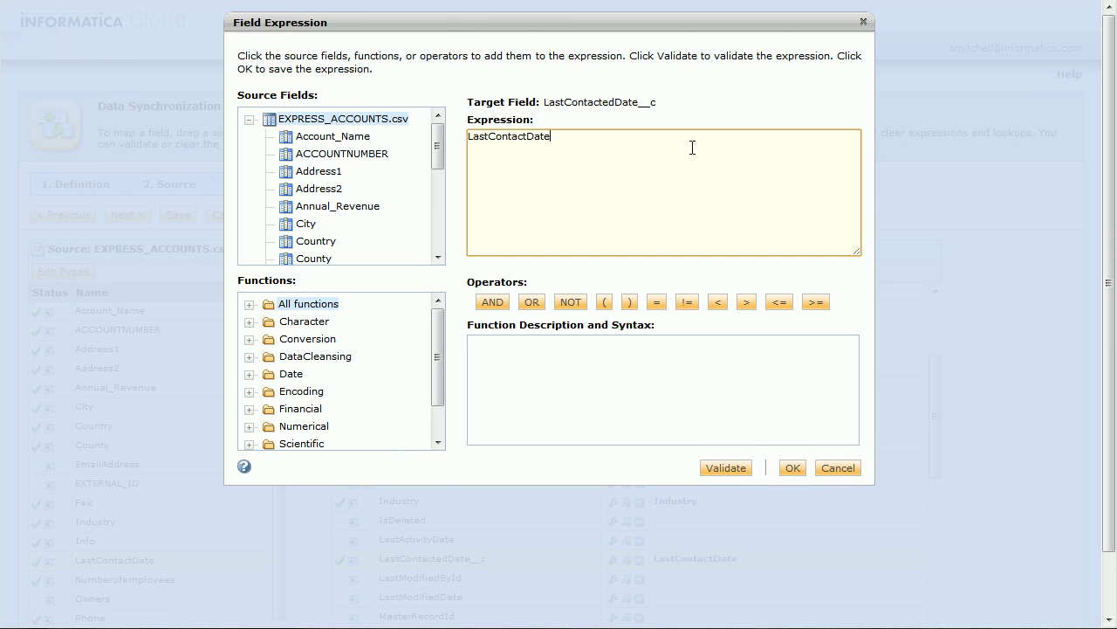
key(Return)
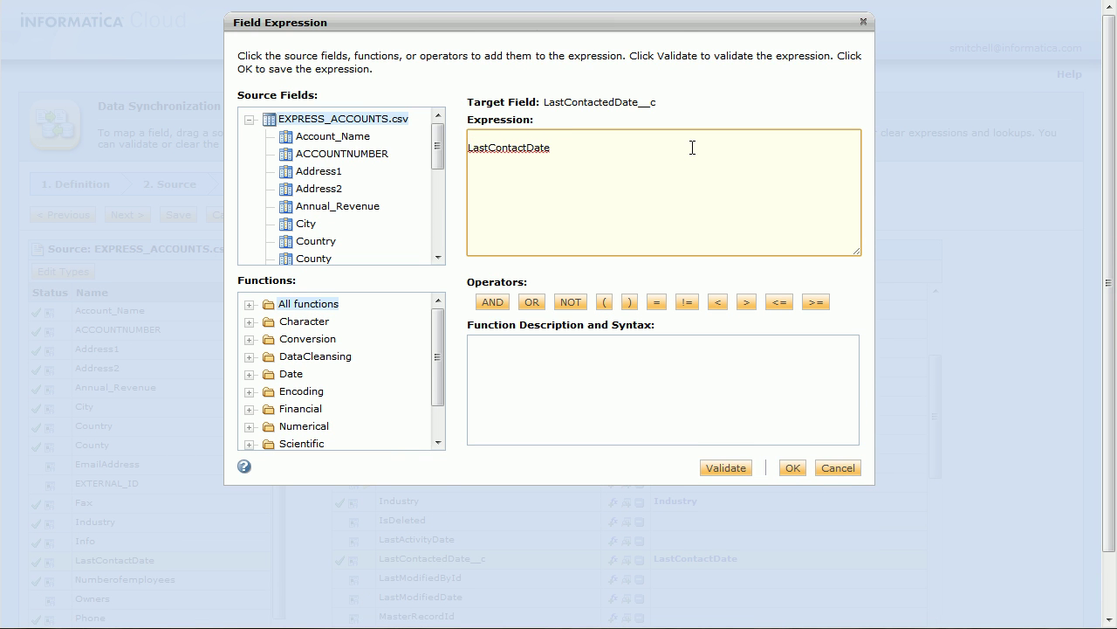
text(TO_DATE)
key(shift+Home)
key(Return)
key(Up)
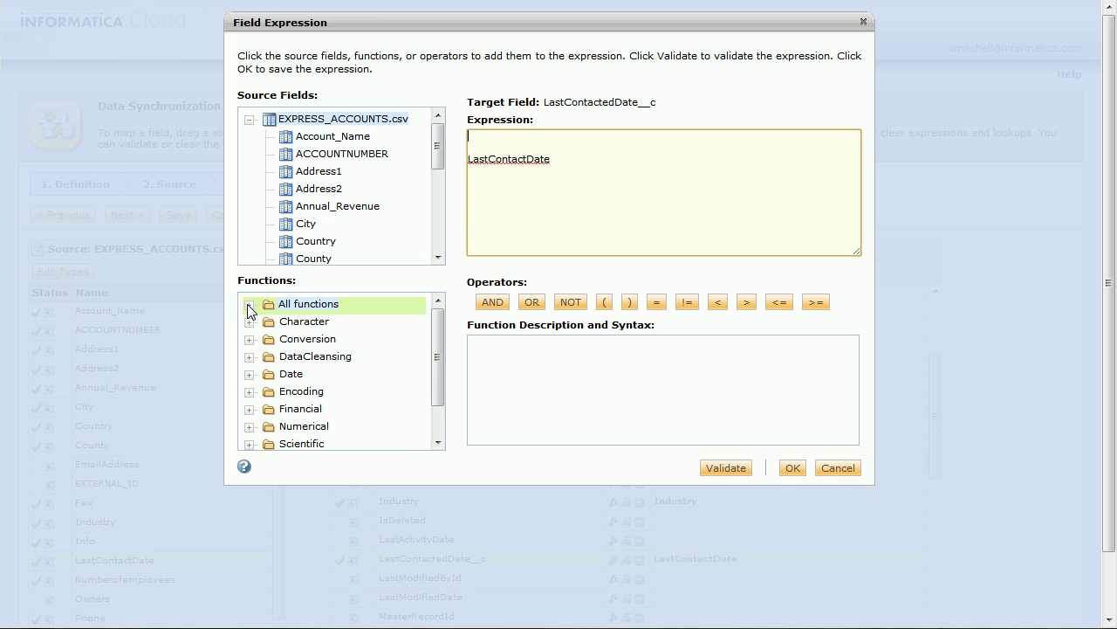
click(249, 341)
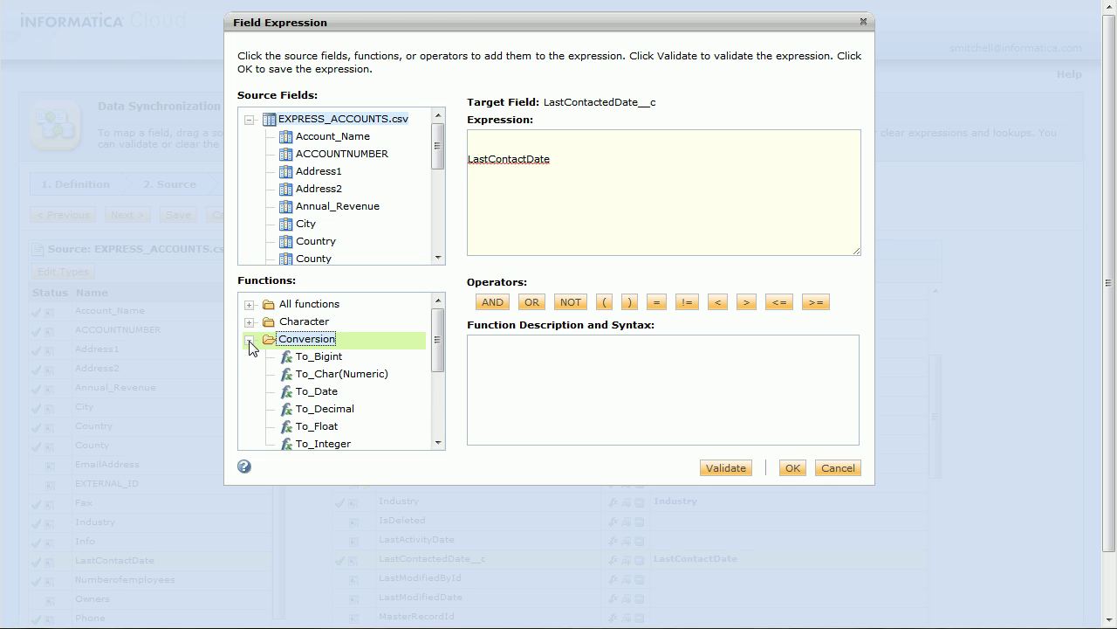
double_click(321, 391)
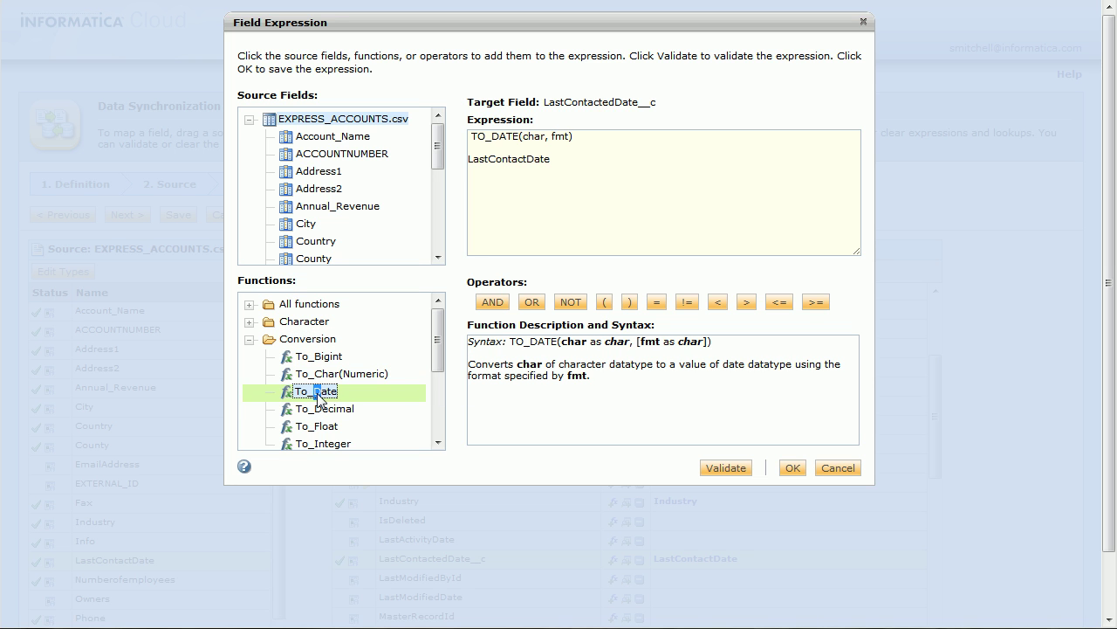
- Check the TO_DATE syntax and move LastContactDate into the function in place of the char argument
drag(473, 133, 597, 134)
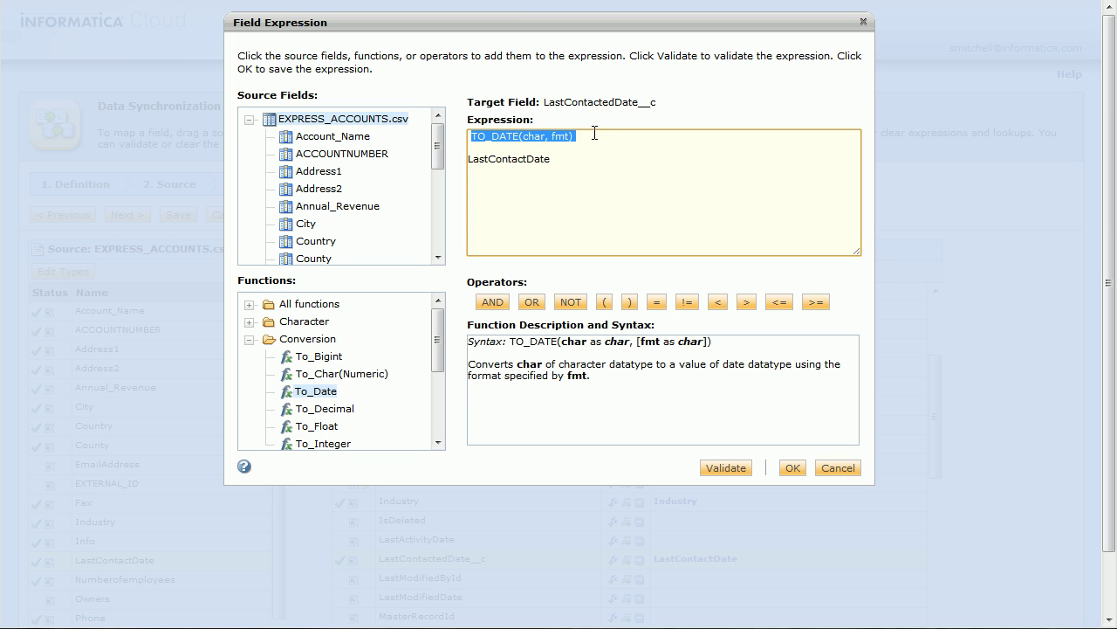
drag(507, 340, 591, 375)
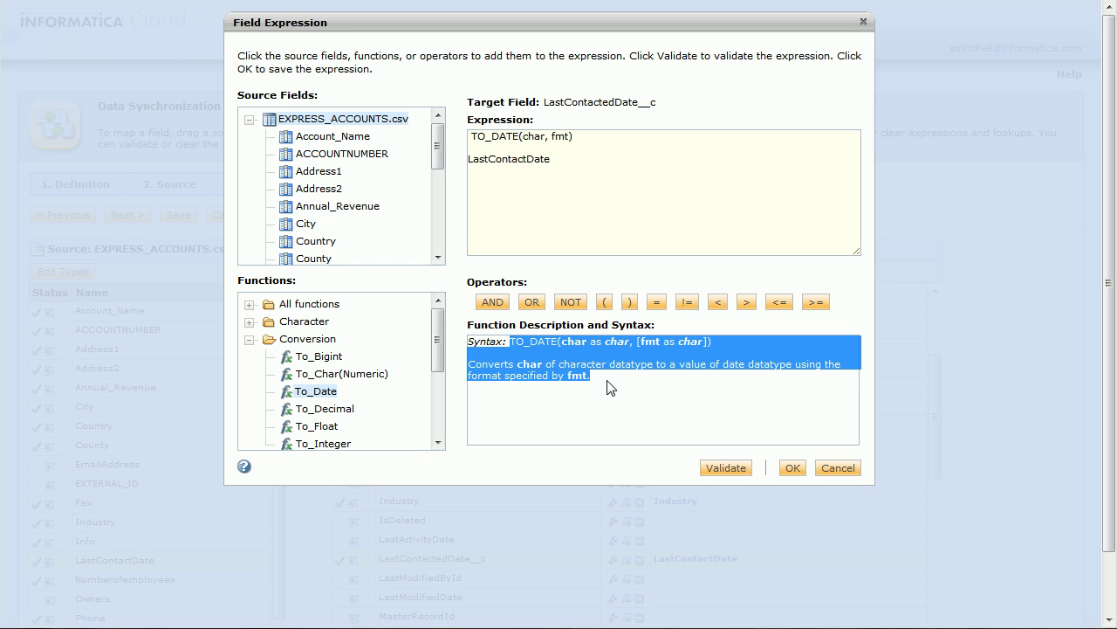
click(628, 371)
click(534, 137)
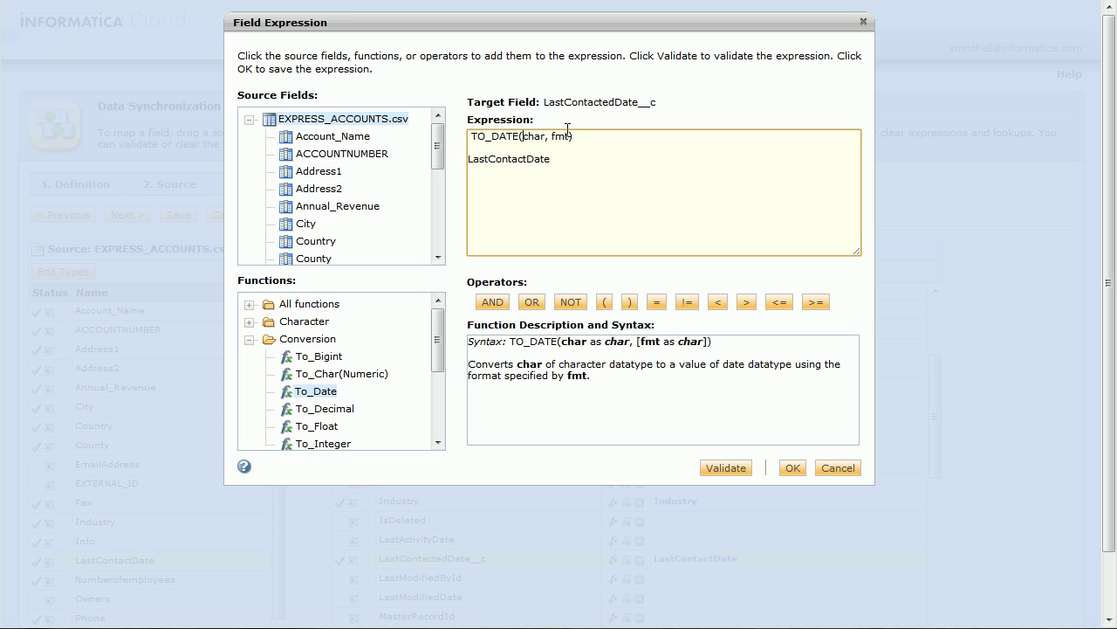
key(shift+Right)
key(shift+Right)
key(shift+Right)
key(Down)
key(Down)
key(shift+End)
key(ctrl+x)
key(shift+Left)
key(shift+Left)
key(ctrl+v)
- Replace LastContactDate in the TO_DATE expression with the literal '17/04/2007 09:59:00' as an example
key(shift+Left)
key(shift+Left)
key(shift+Left)
key(shift+Left)
key(shift+Left)
key(shift+Left)
key(shift+Left)
key(shift+Left)
key(shift+Left)
key(shift+Left)
key(shift+Left)
key(shift+Left)
key(shift+Left)
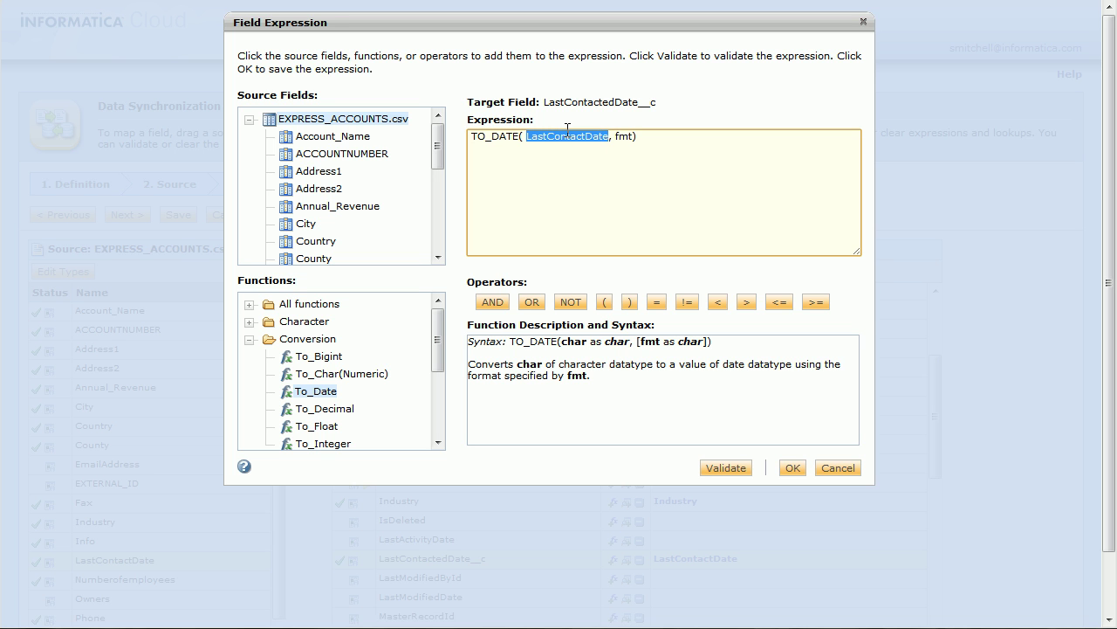
text('')
text(17/04/)
text(2007)
text( 09:)
text(60:)
text(00)
text(59)
- Replace the literal date in the TO_DATE expression with the LastContactDate source field
key(shift+Left)
key(shift+Left)
key(shift+Left)
key(shift+Left)
key(shift+Left)
key(shift+Left)
key(shift+Left)
key(shift+Left)
key(shift+Left)
key(shift+Left)
key(shift+Left)
key(shift+Left)
key(shift+Left)
key(shift+Left)
key(shift+Left)
key(shift+Left)
key(shift+Left)
key(shift+Left)
key(shift+Left)
drag(437, 155, 438, 212)
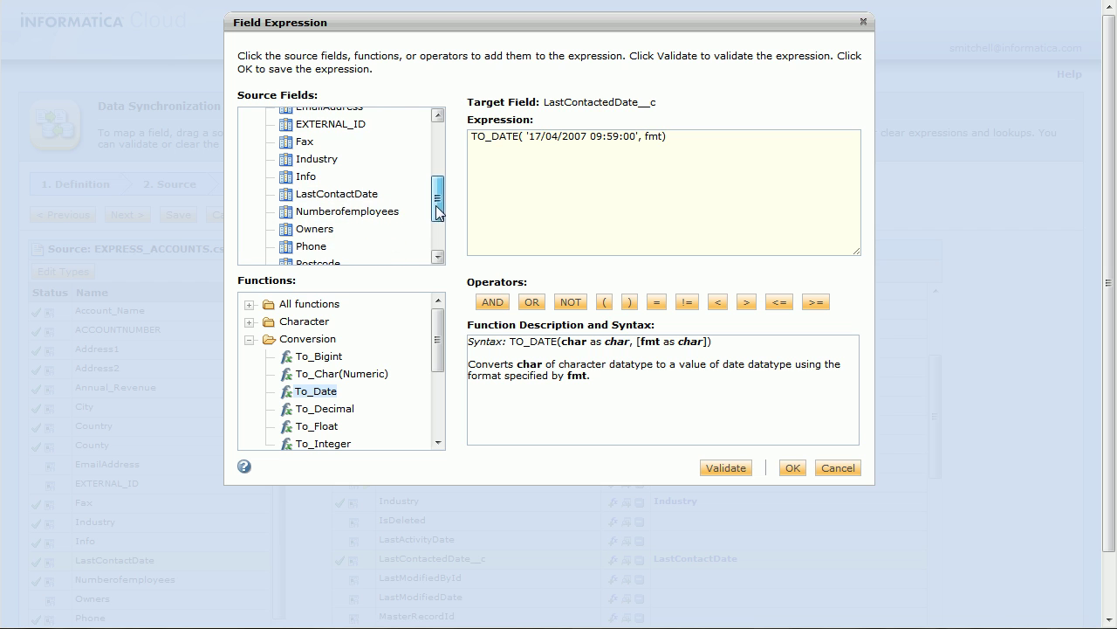
click(343, 195)
- Start replacing the fmt argument of the TO_DATE expression with a quoted format string
click(607, 138)
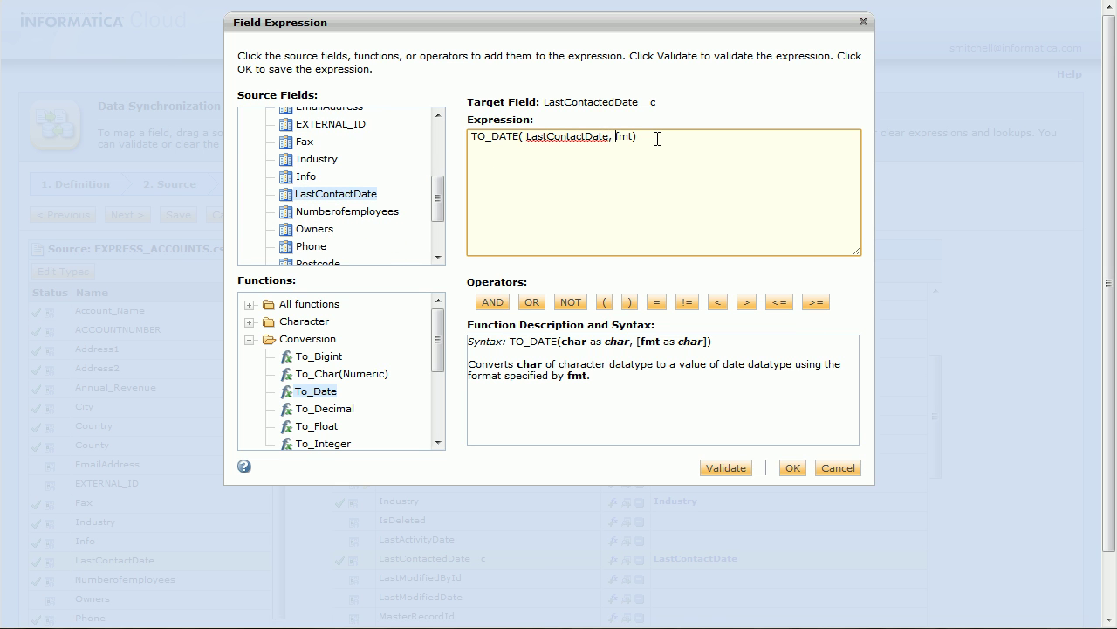
key(shift+Left)
key(Right)
key(Right)
key(shift+Right)
key(shift+Right)
text(')
- Search the field expression help for to_date and open the TO_DATE and IS_DATE Format Strings topic
click(244, 468)
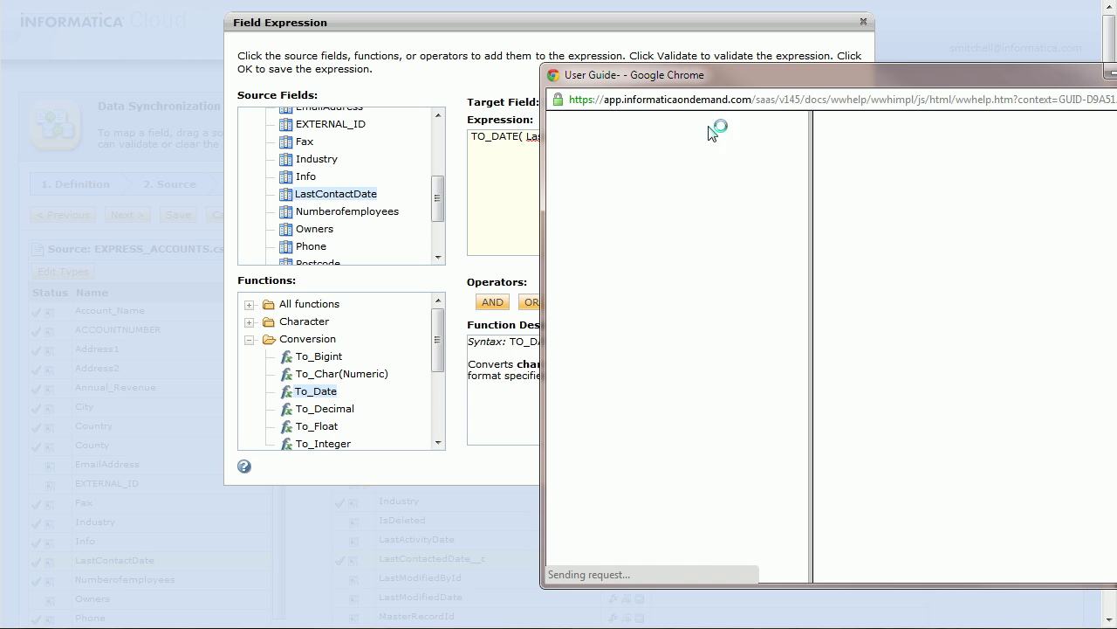
drag(732, 72, 469, 51)
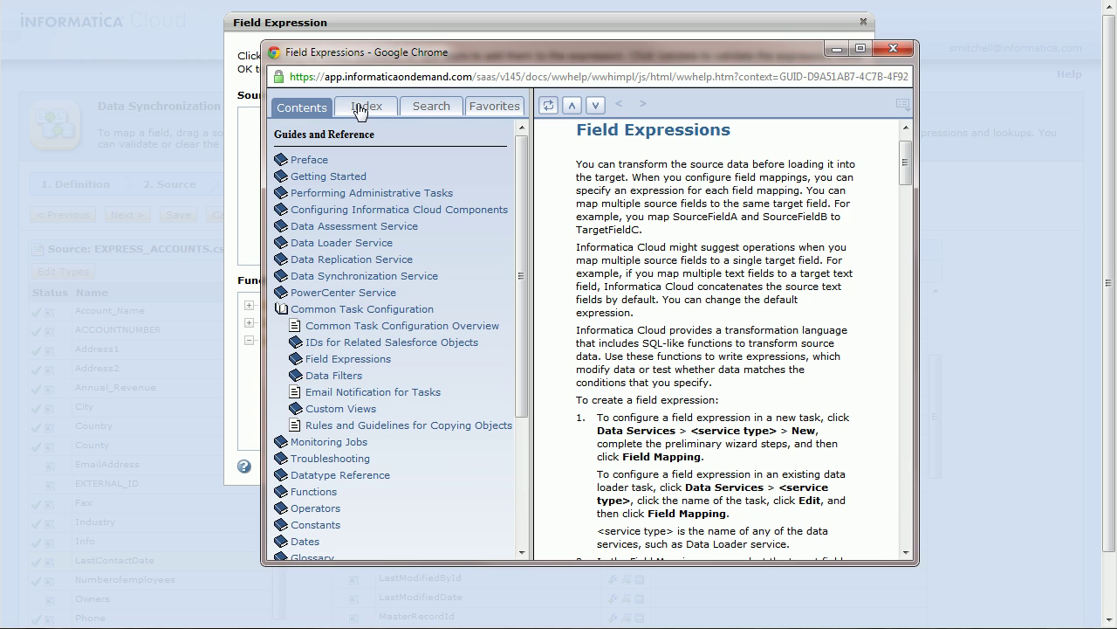
click(419, 106)
click(346, 135)
text(to_date)
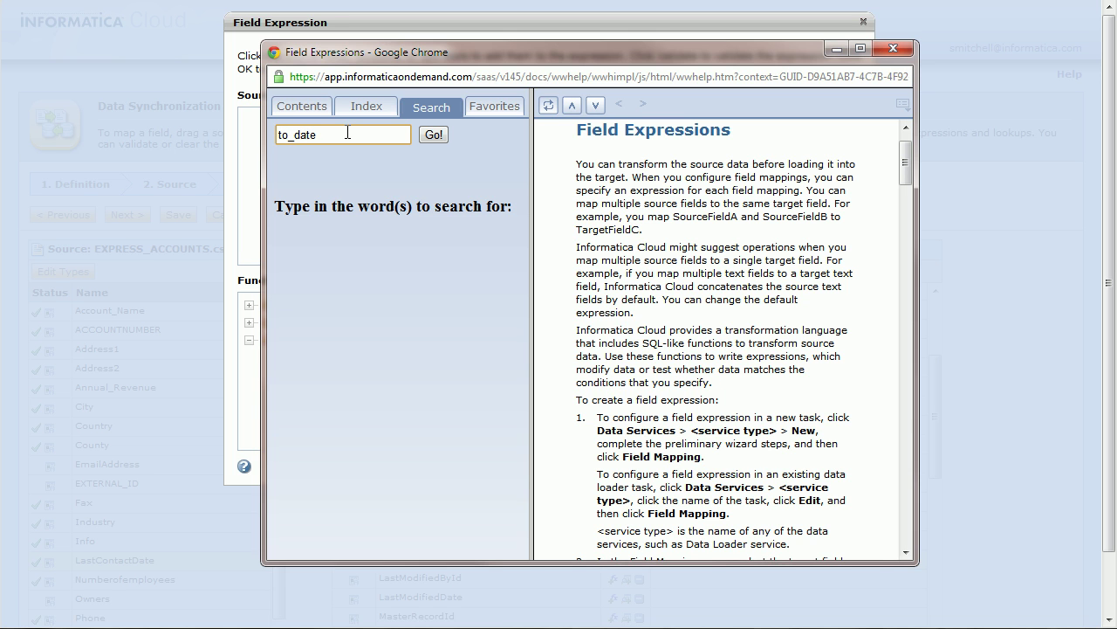
key(Return)
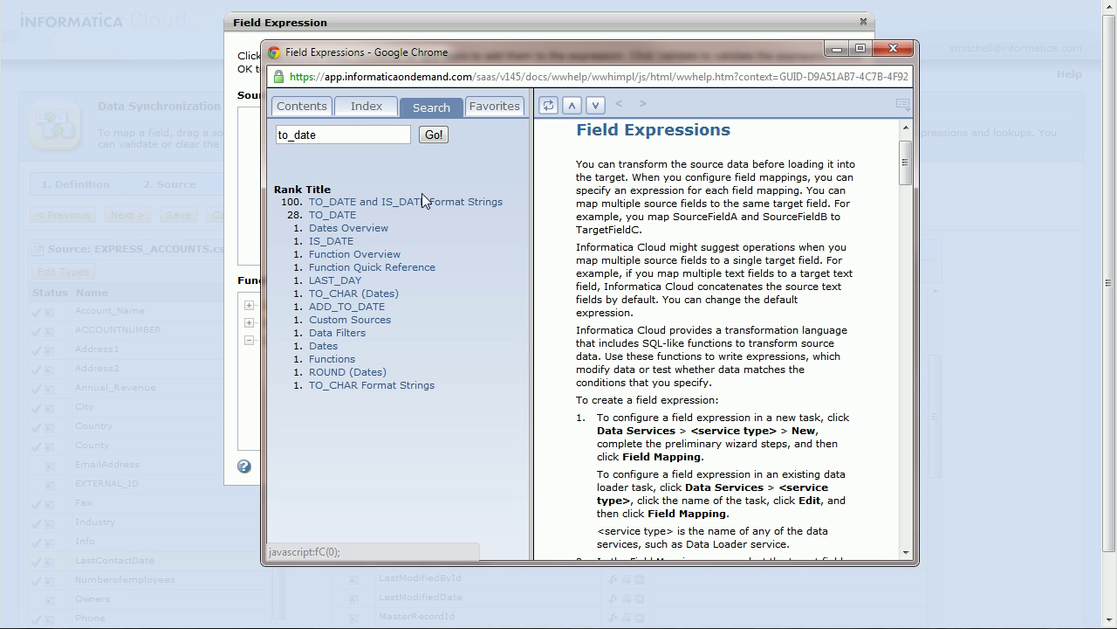
click(479, 204)
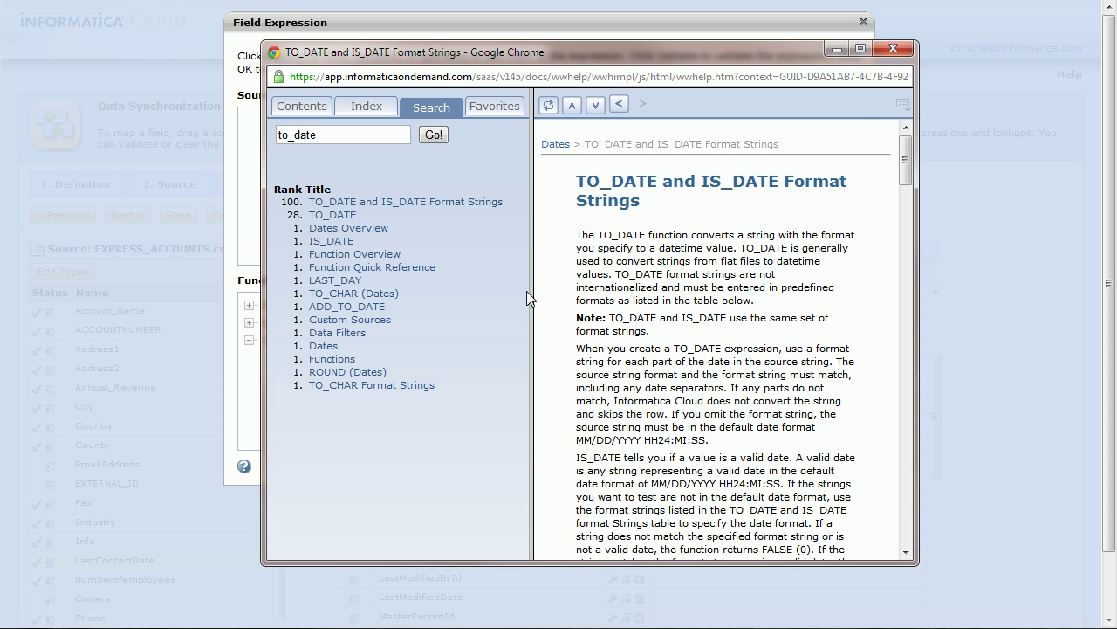
- Enlarge the help window and examine the day, hour, minute and second codes in the format strings table
drag(445, 52, 222, 16)
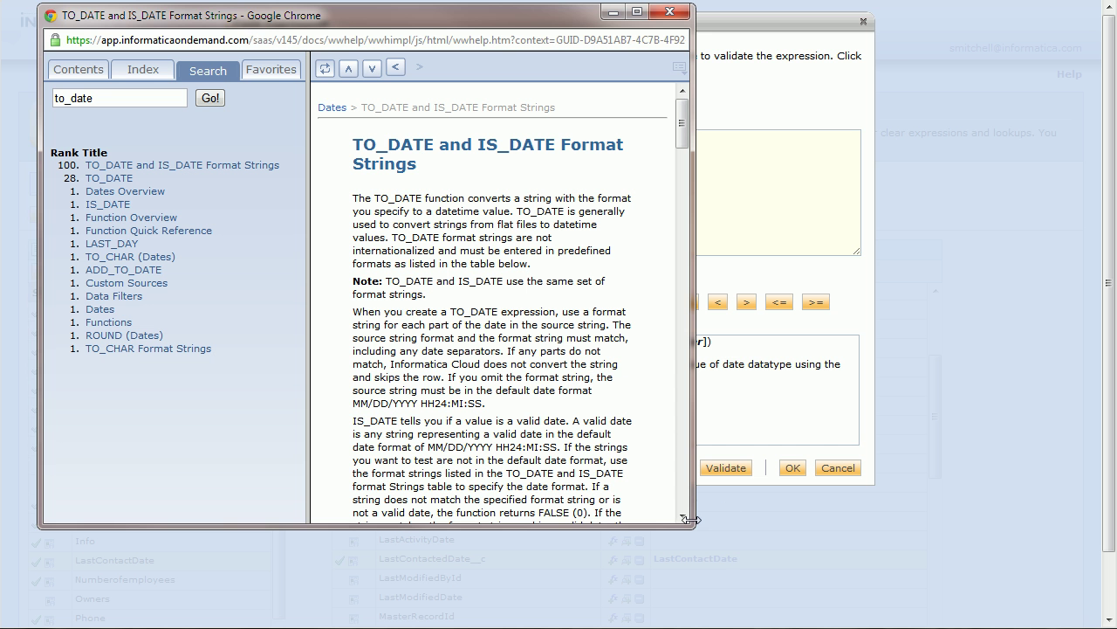
drag(689, 519, 1088, 585)
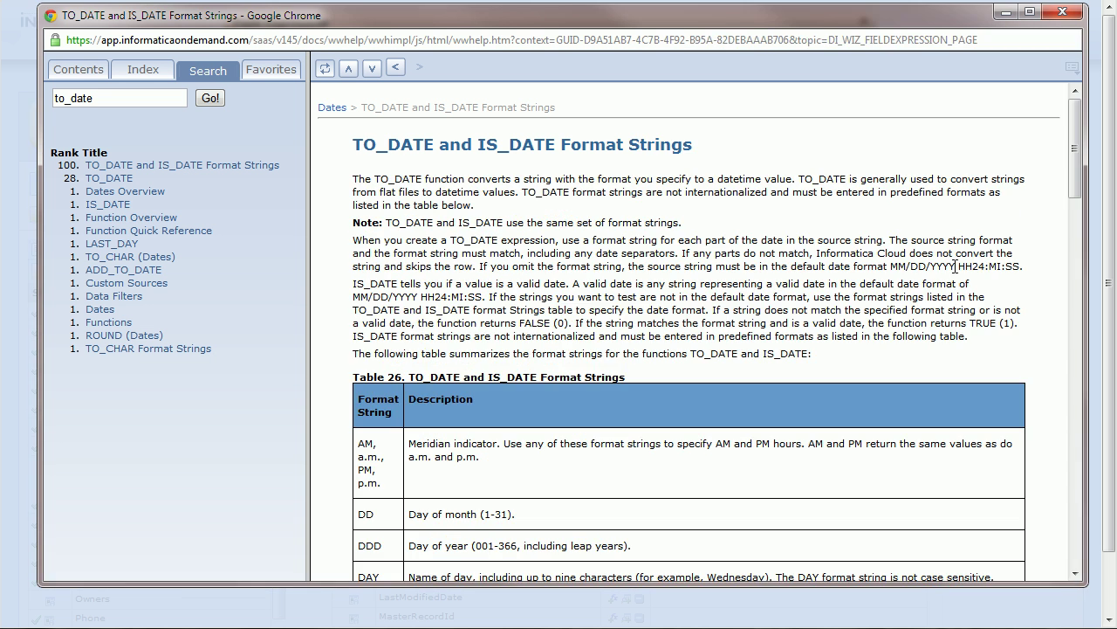
drag(1077, 142, 1076, 192)
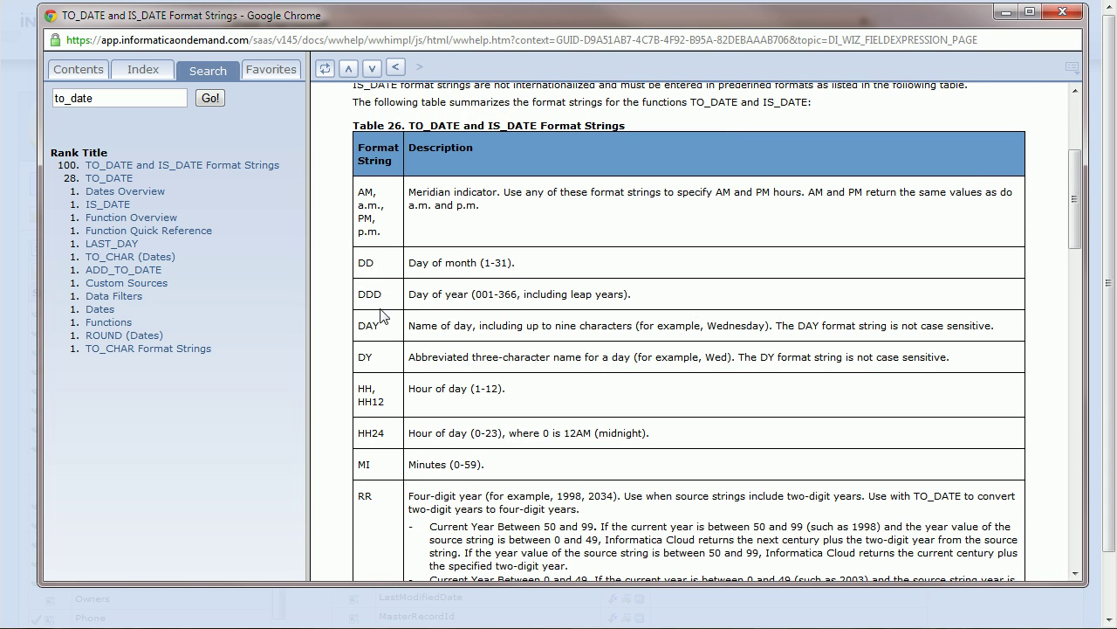
scroll(397, 339, down, 1)
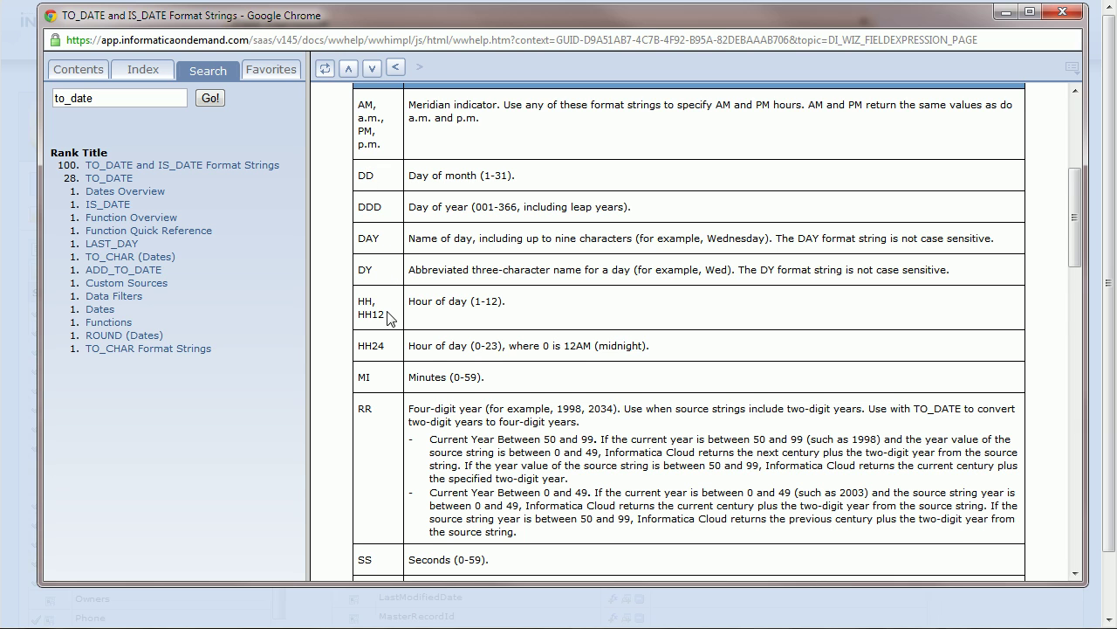
- Examine the remaining format codes, the requirements and the J, RR, YY and SSSSS examples, and close the help window
scroll(391, 319, down, 4)
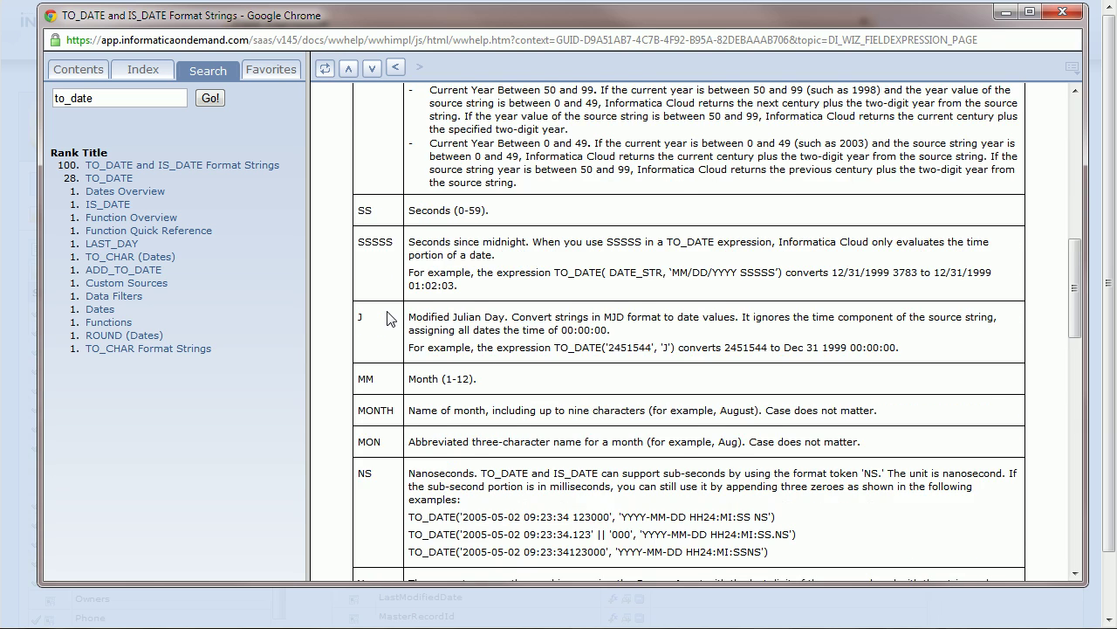
scroll(390, 318, down, 4)
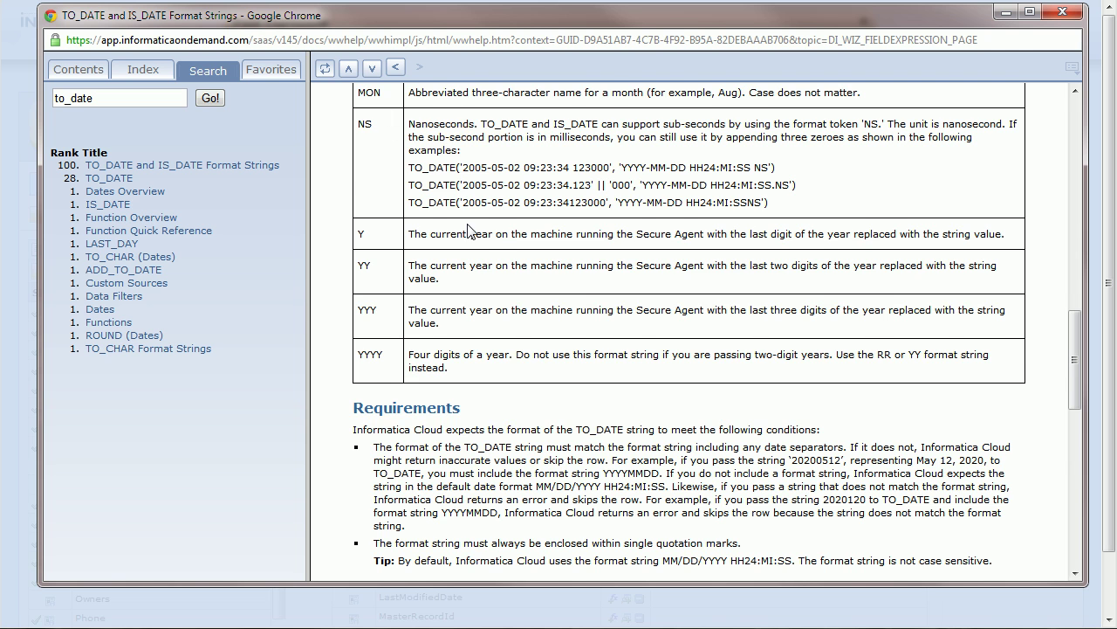
scroll(469, 232, down, 4)
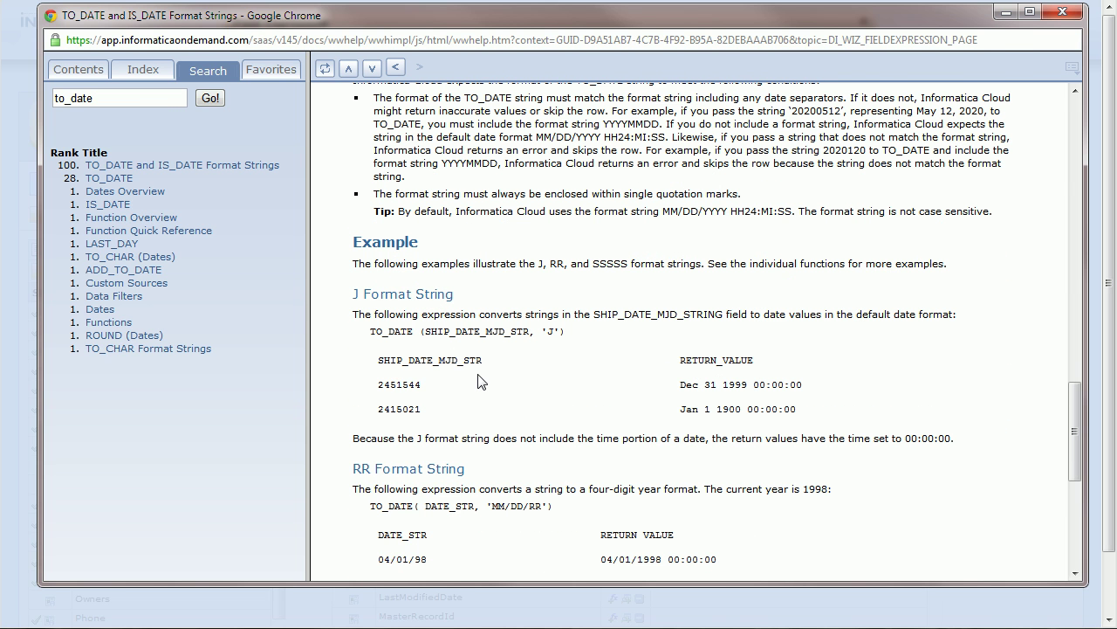
scroll(482, 383, down, 2)
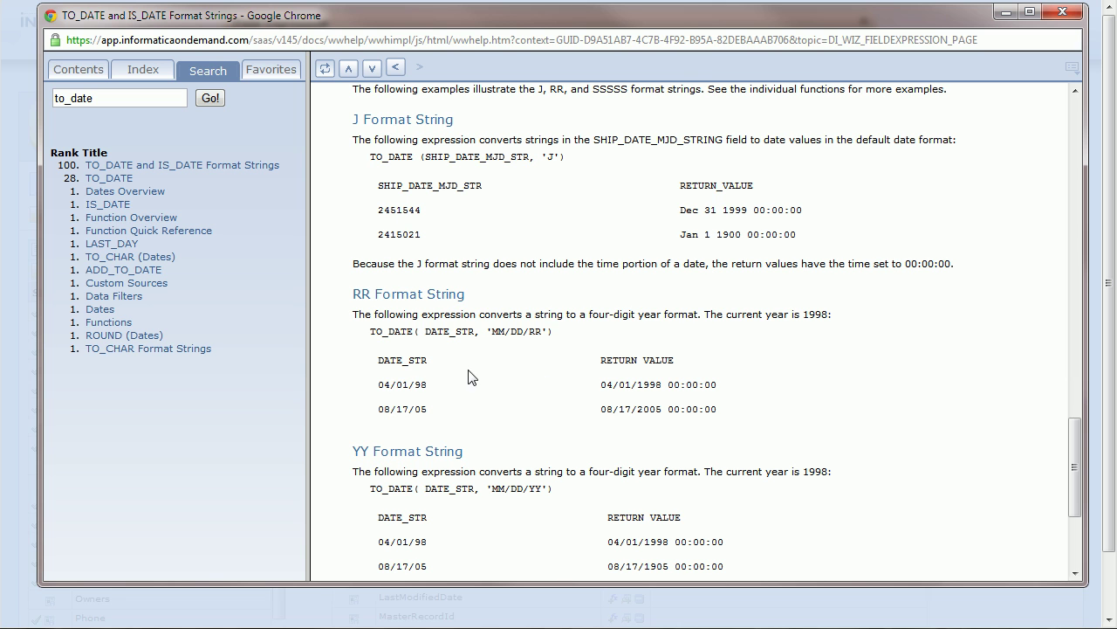
drag(487, 331, 549, 331)
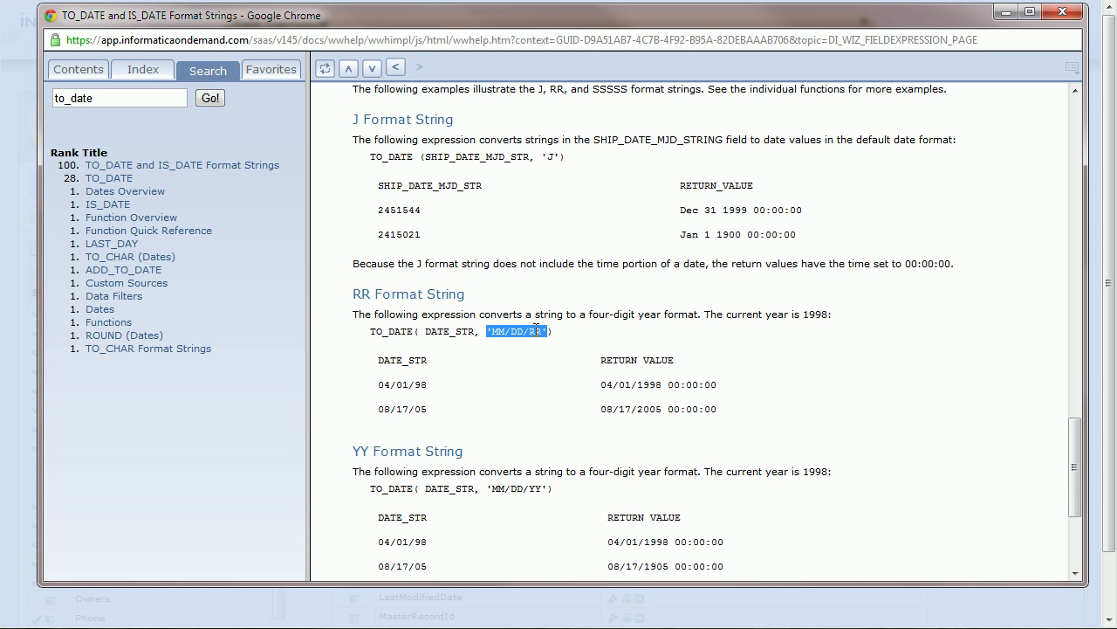
scroll(536, 328, down, 4)
scroll(543, 347, up, 2)
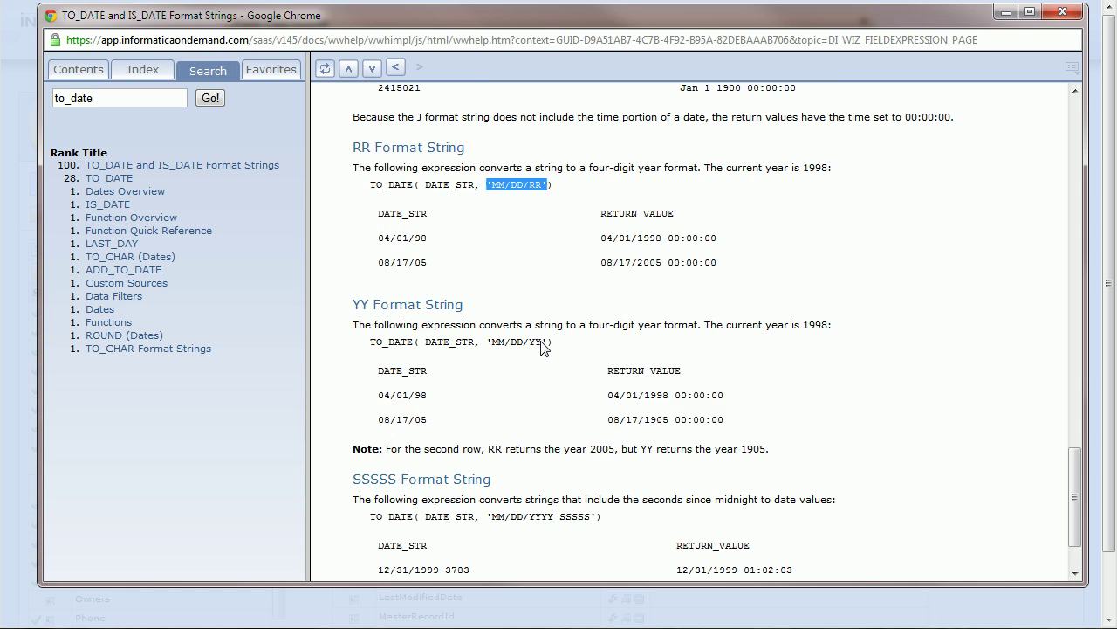
scroll(542, 347, up, 2)
click(1063, 11)
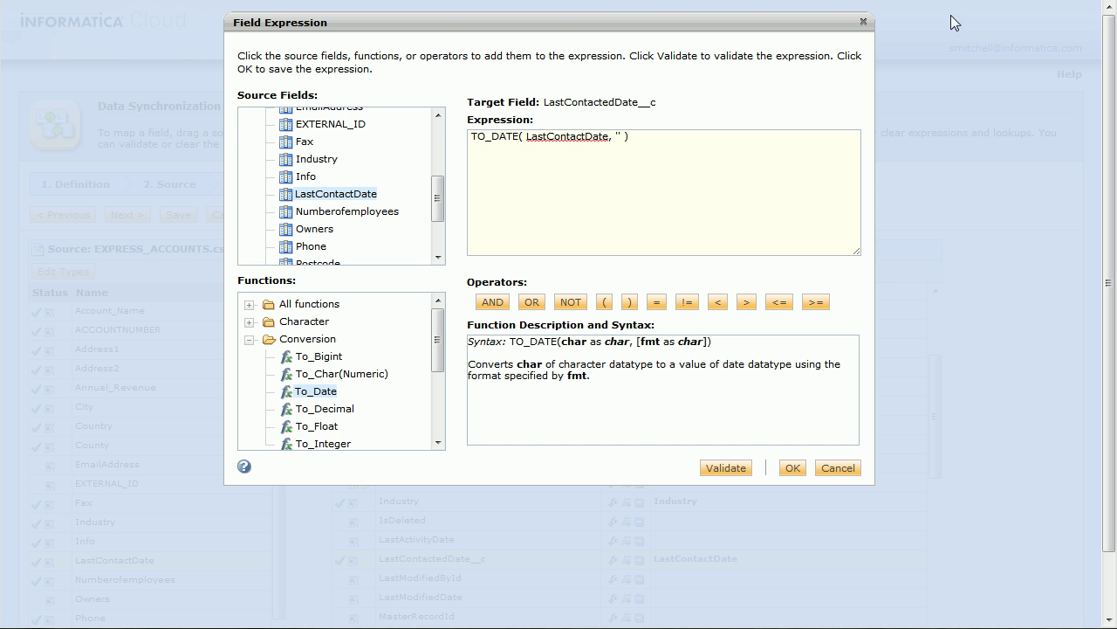
- Fill in the TO_DATE format string as 'DD/MM/YYYY HH24:MI:SS'
click(621, 137)
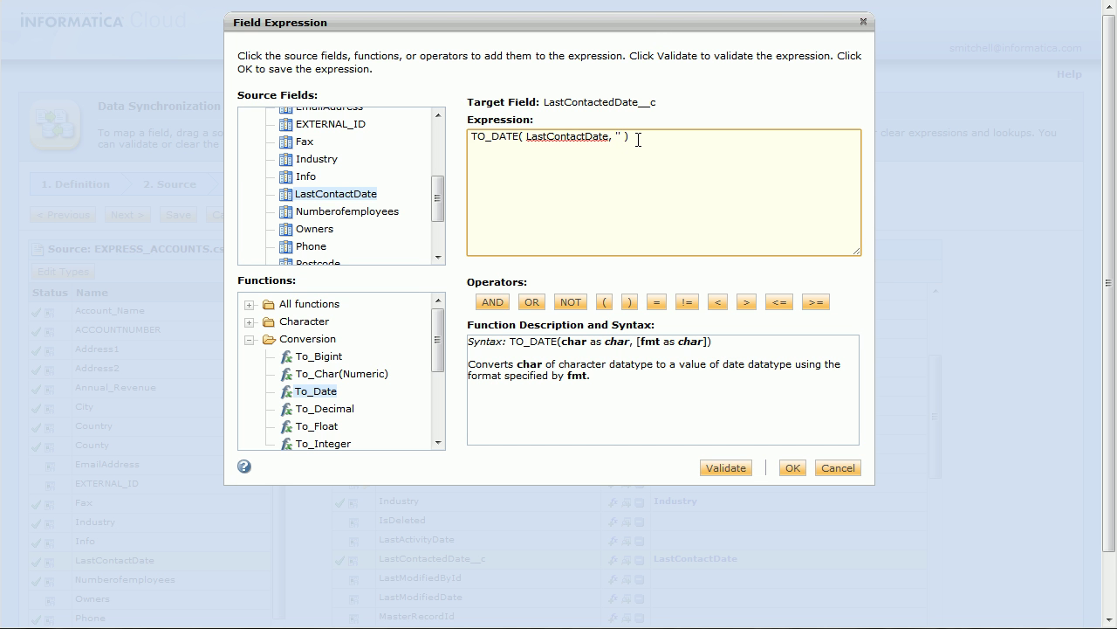
text(DD/MM/YYYY)
key(shift+Left)
key(shift+Left)
key(shift+Left)
key(shift+Left)
key(Right)
text(')
text( HH)
text(:)
key(BackSpace)
text(24:MI:)
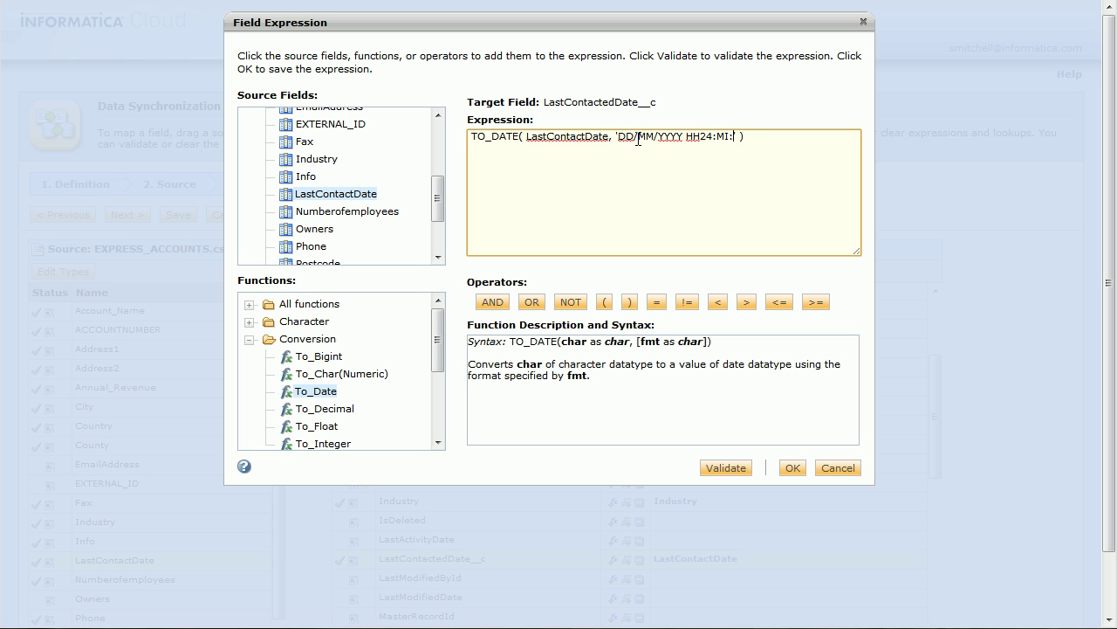
text(SS)
- Remove the leading space of the expression and break the line after the opening parenthesis of TO_DATE
key(Delete)
key(shift+Right)
key(shift+Right)
key(shift+Right)
key(shift+Right)
key(shift+Right)
key(shift+Right)
key(shift+Right)
key(shift+Right)
key(shift+Left)
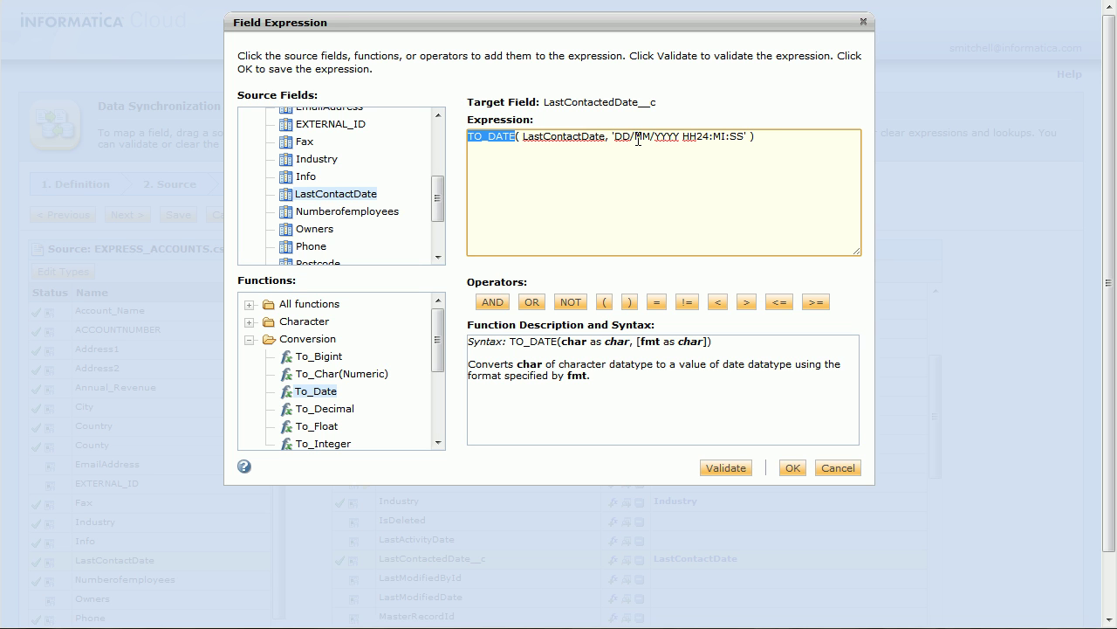
key(Right)
key(Right)
key(Return)
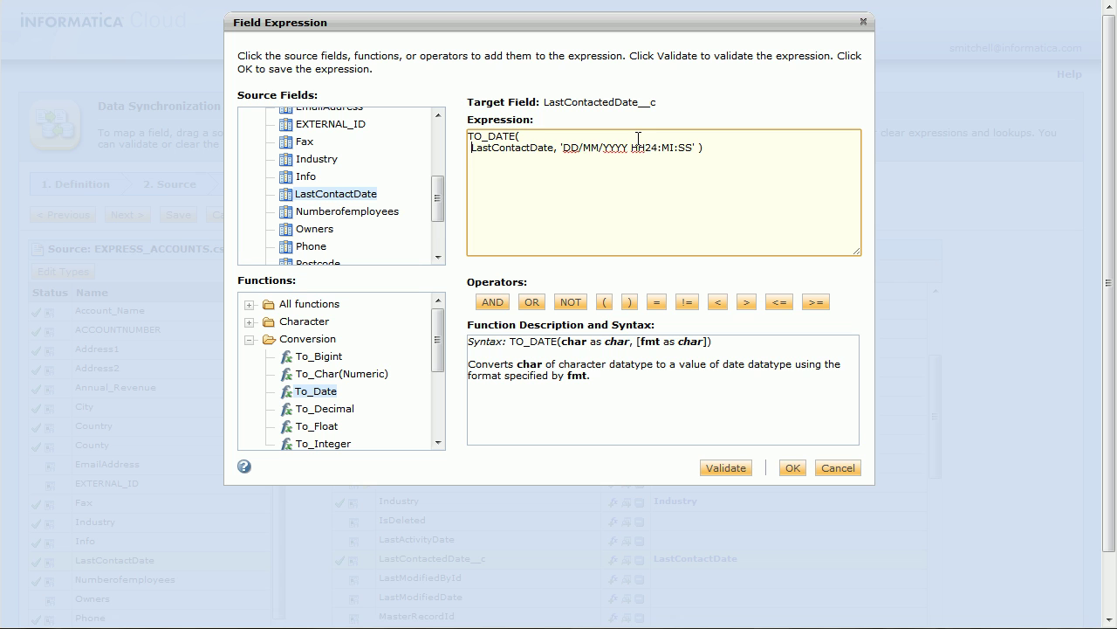
- Indent LastContactDate on the second line and put the format string on its own indented line below
key(shift+Right)
key(shift+Right)
key(shift+Right)
key(shift+Right)
key(shift+Right)
key(shift+Right)
key(shift+Right)
key(shift+Right)
key(shift+Right)
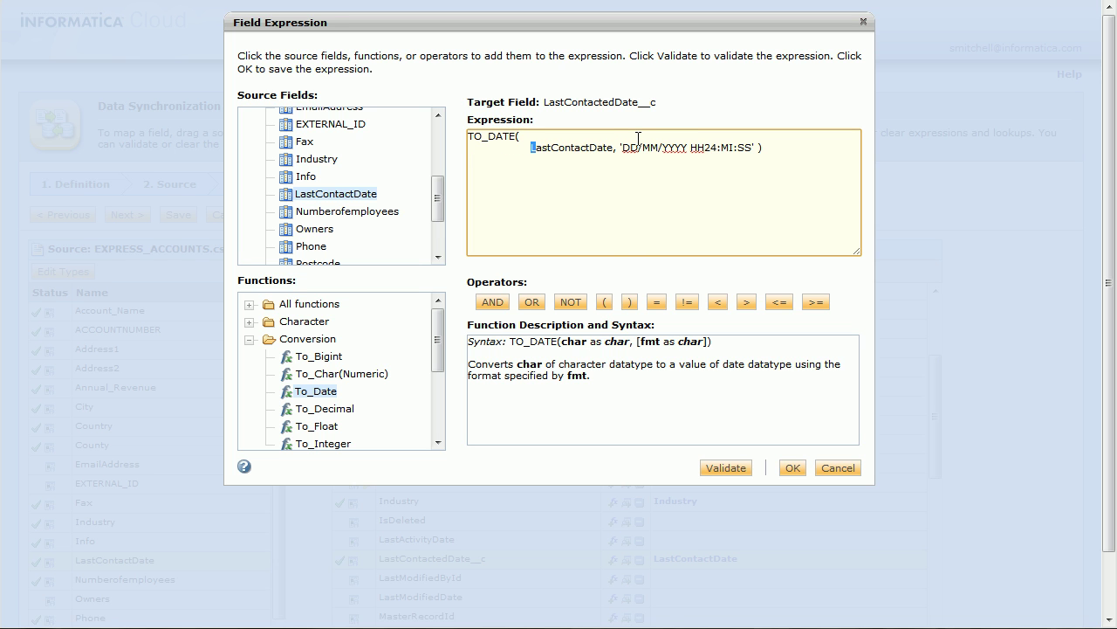
key(shift+Right)
key(shift+Right)
key(shift+Right)
key(shift+Right)
key(shift+Right)
key(shift+Right)
key(Left)
key(Right)
key(Return)
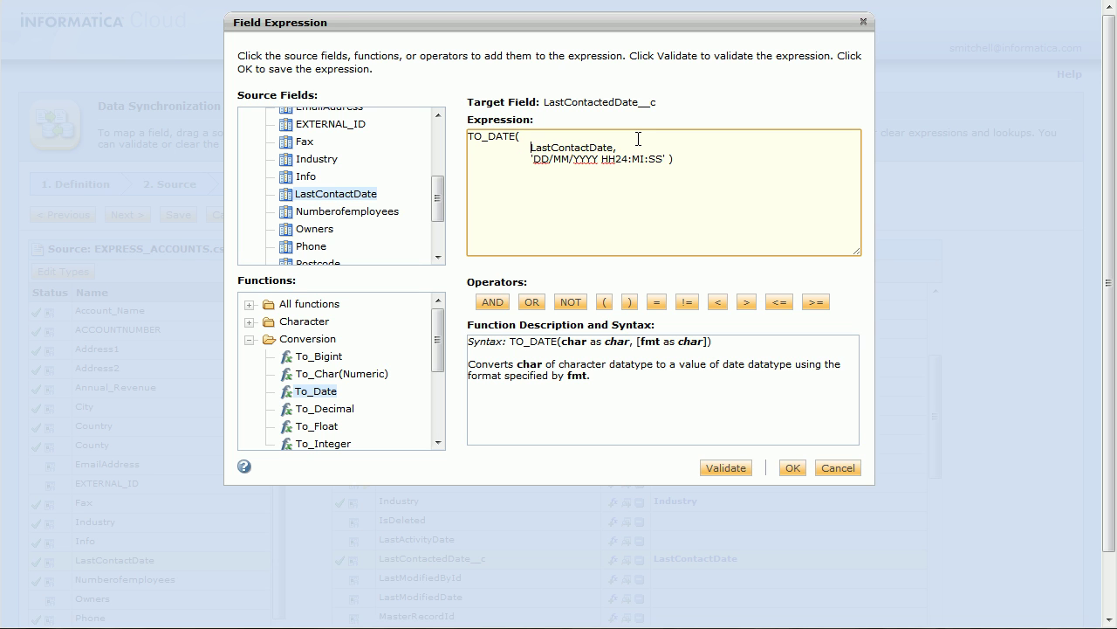
- Put the closing parenthesis of the TO_DATE expression on its own line, aligned with the function name
key(shift+Right)
key(shift+Right)
key(Right)
key(shift+Left)
key(shift+Left)
key(Right)
key(Right)
key(shift+Right)
key(shift+Right)
key(Right)
key(Right)
key(shift+Right)
key(shift+Right)
key(shift+Right)
key(shift+Right)
key(Right)
key(Right)
key(Return)
key(Up)
key(Down)
key(Down)
- Validate the TO_DATE expression and accept it as the mapping for LastContactedDate__c
click(718, 469)
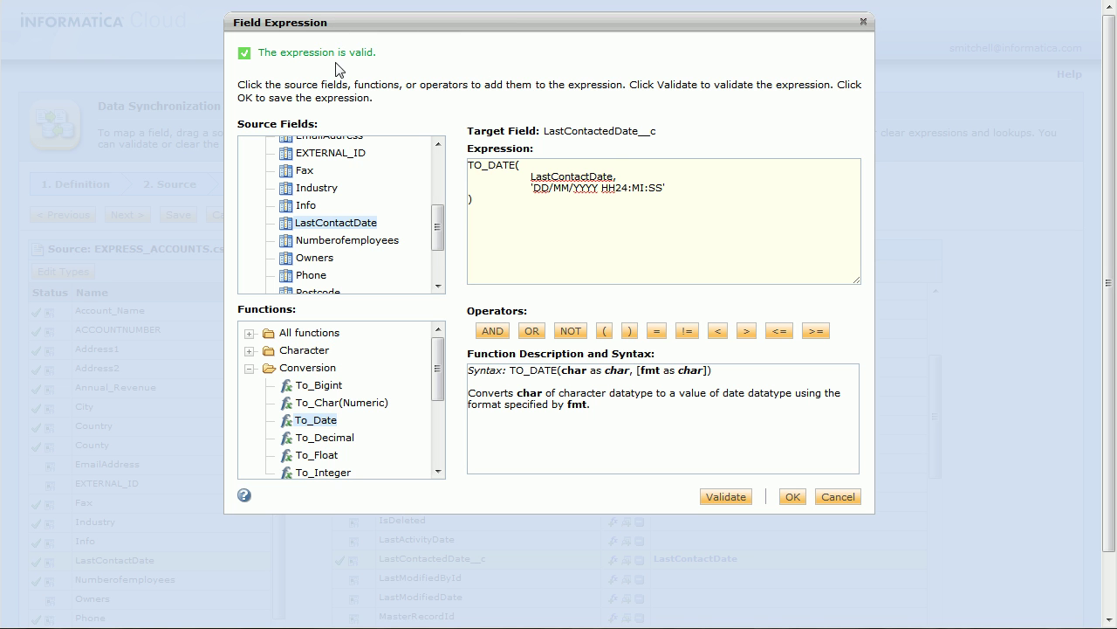
click(792, 498)
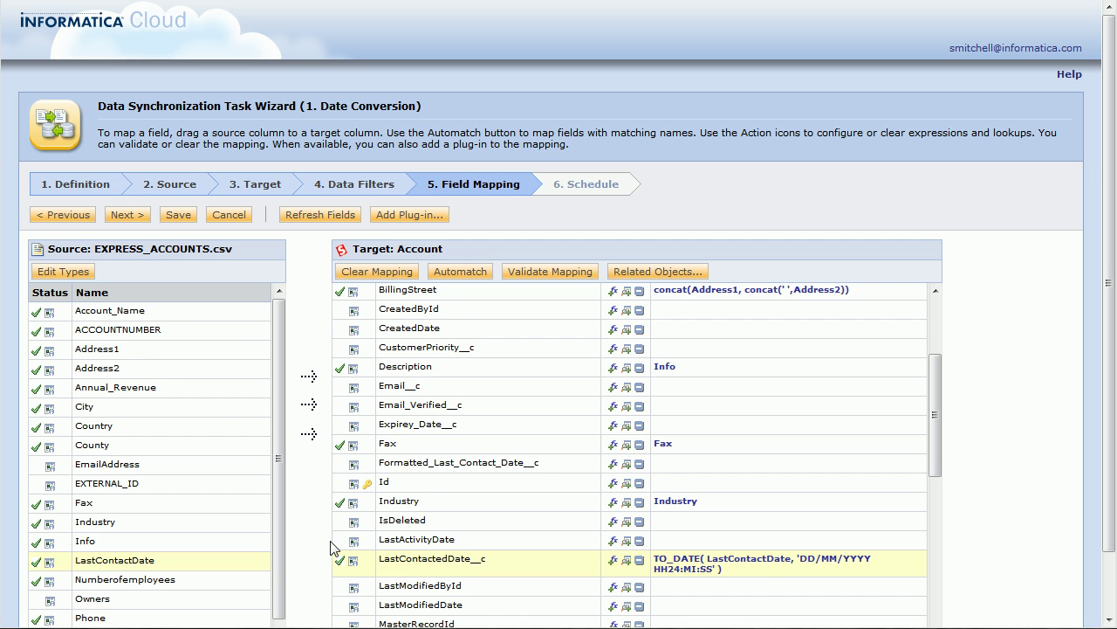
- Save the synchronization task and run 1. Date Conversion in the background
click(178, 215)
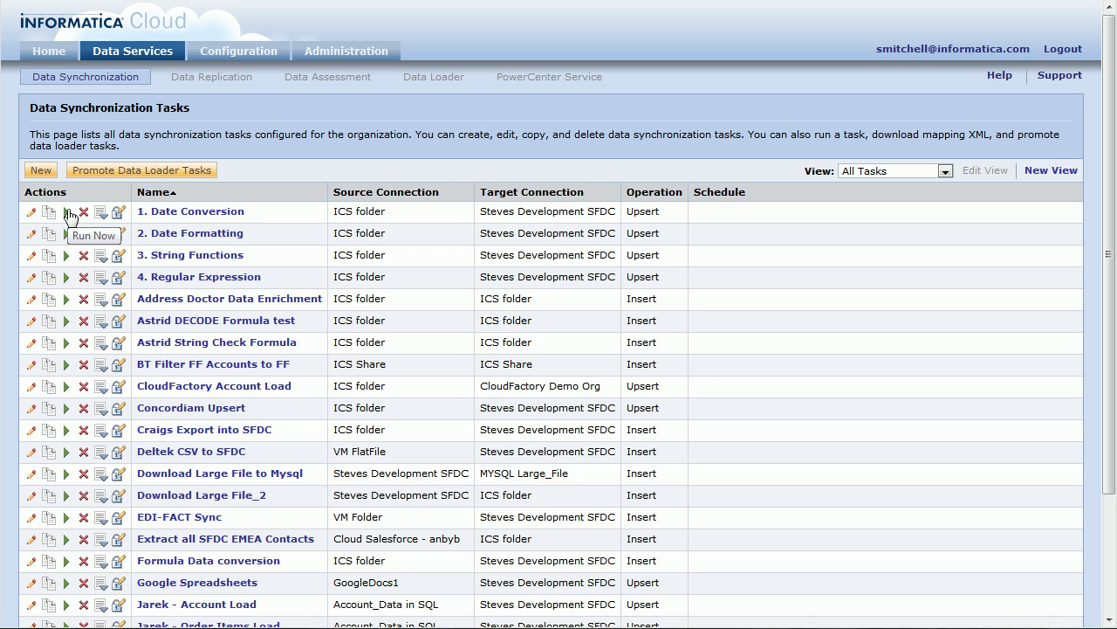
click(67, 212)
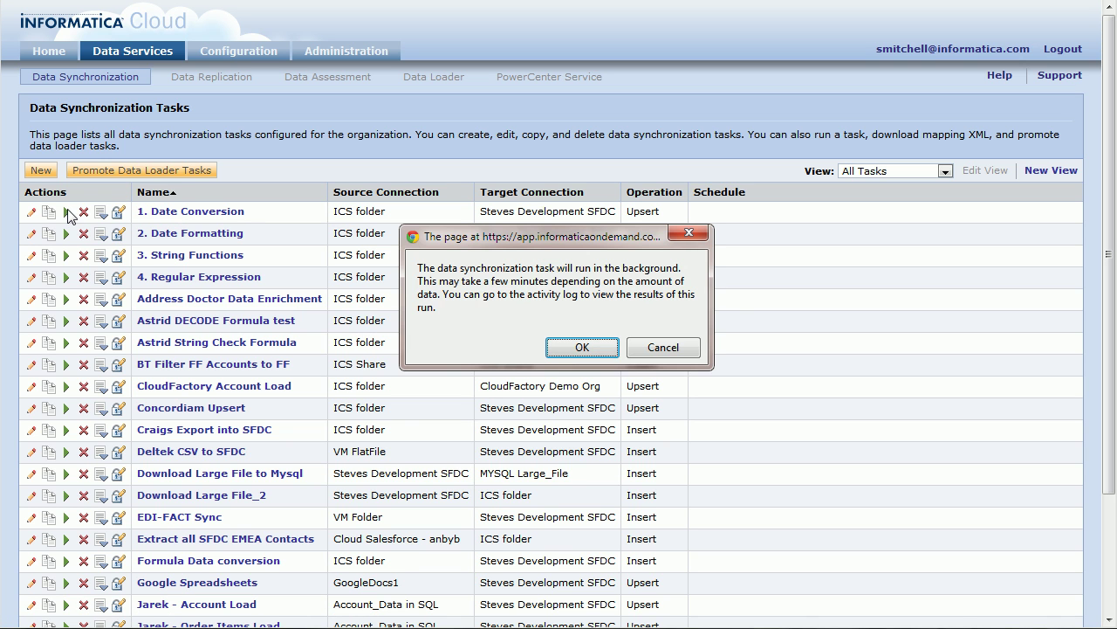
click(597, 354)
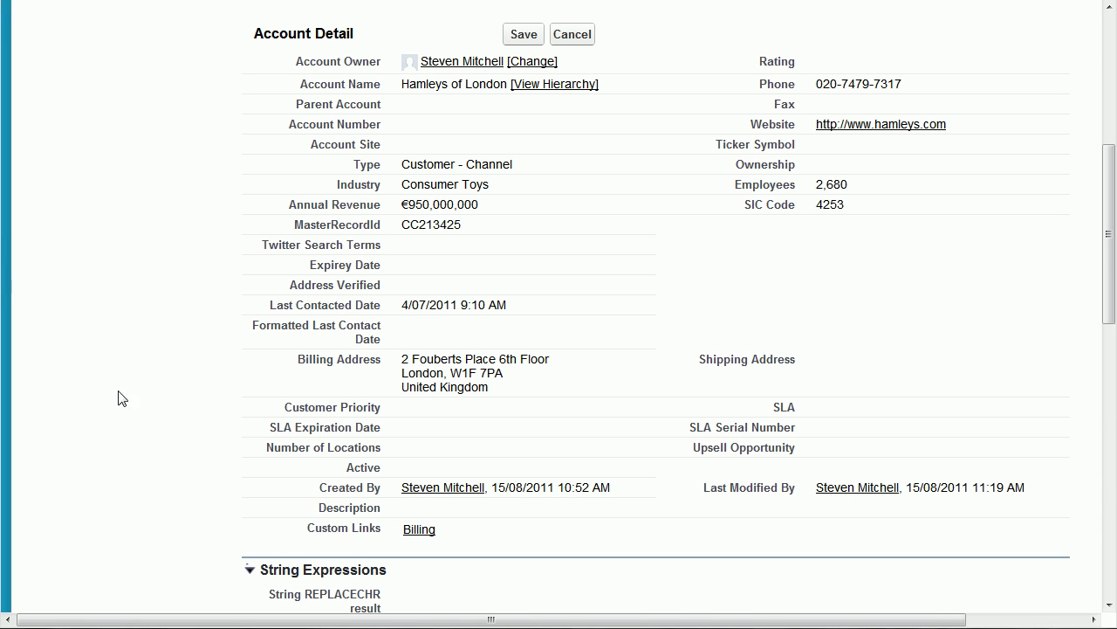
- Refresh the Hamleys of London account in Salesforce and examine its Last Contacted Date in the date picker
key(F5)
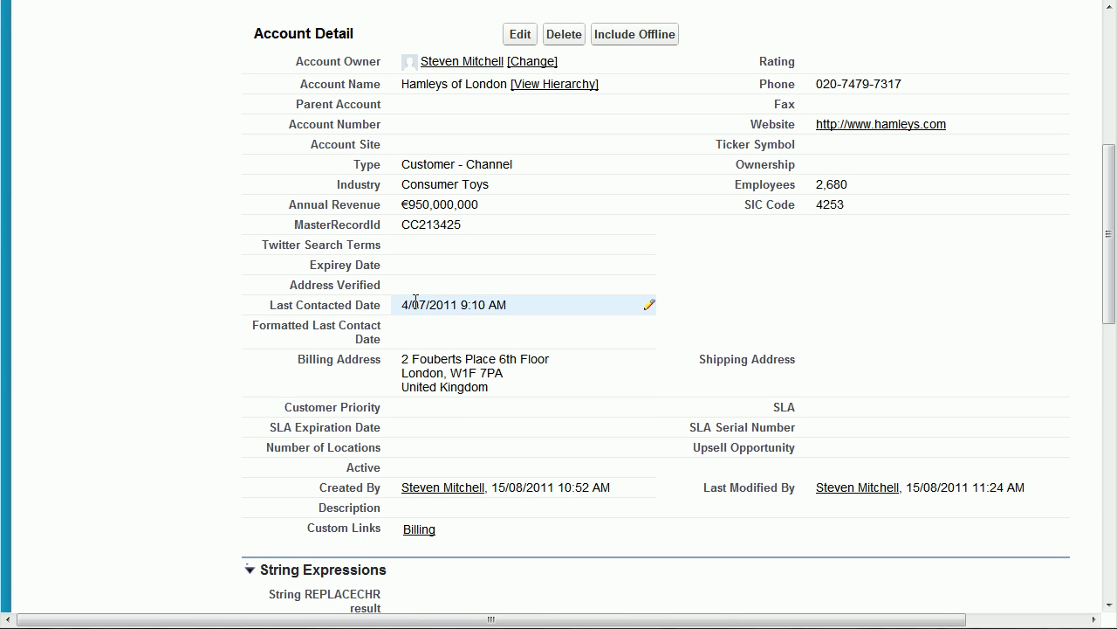
double_click(412, 302)
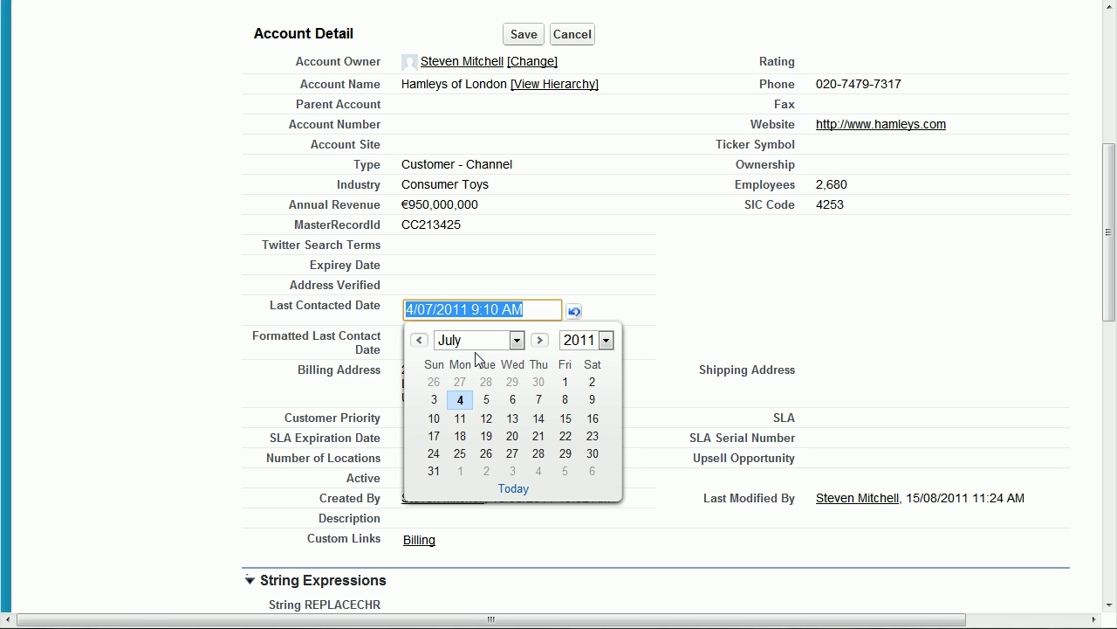
scroll(867, 610, down, 1)
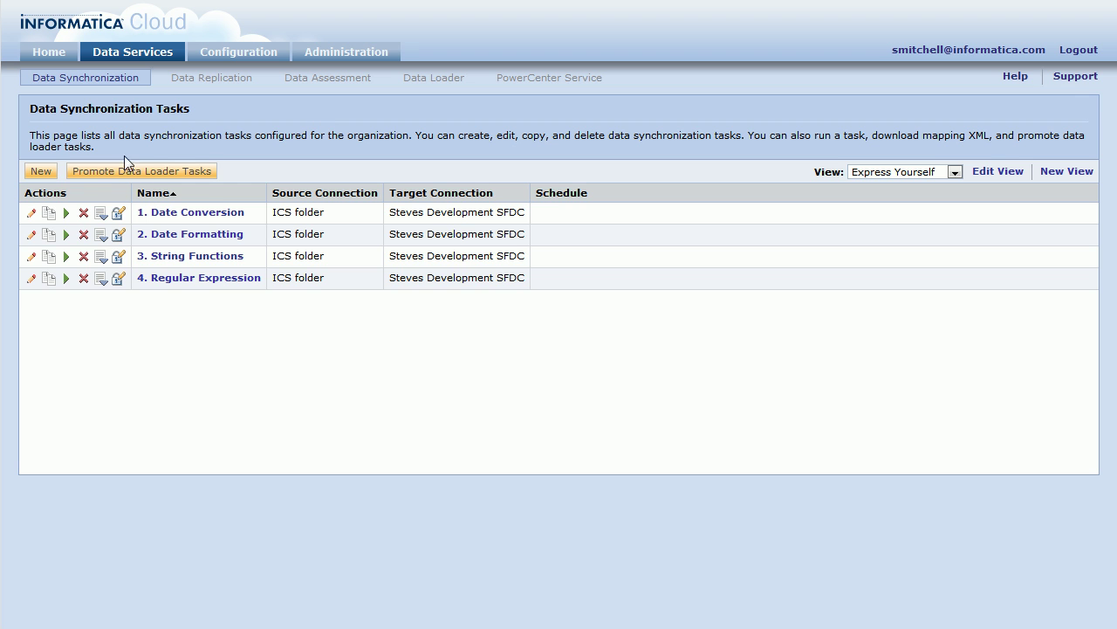
- Open the 2. Date Formatting task for editing and go to its date field mappings
click(30, 236)
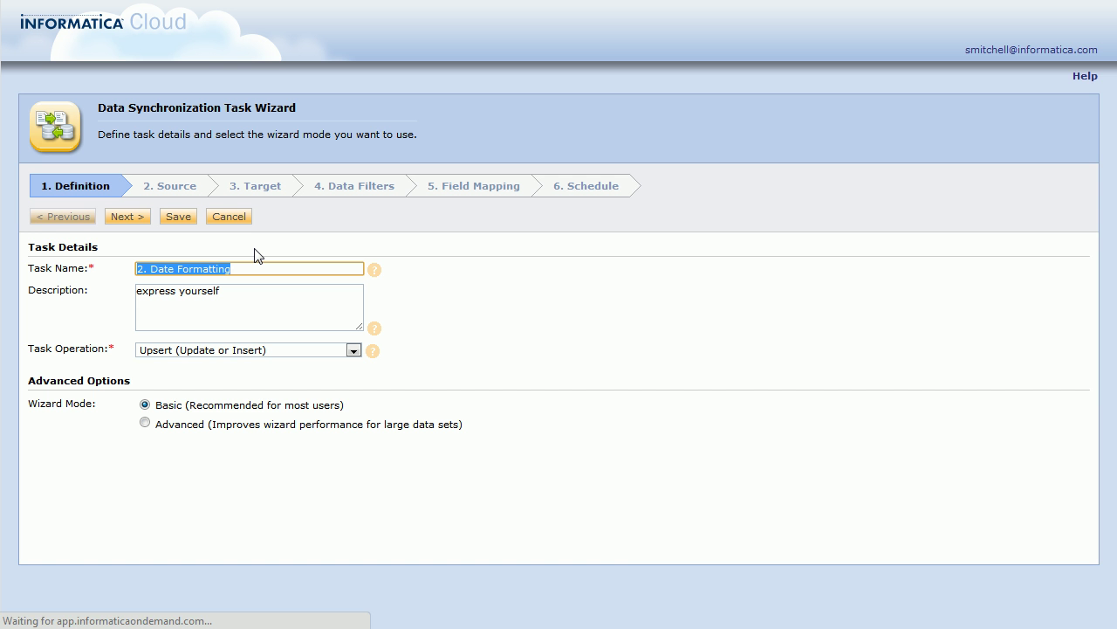
click(476, 188)
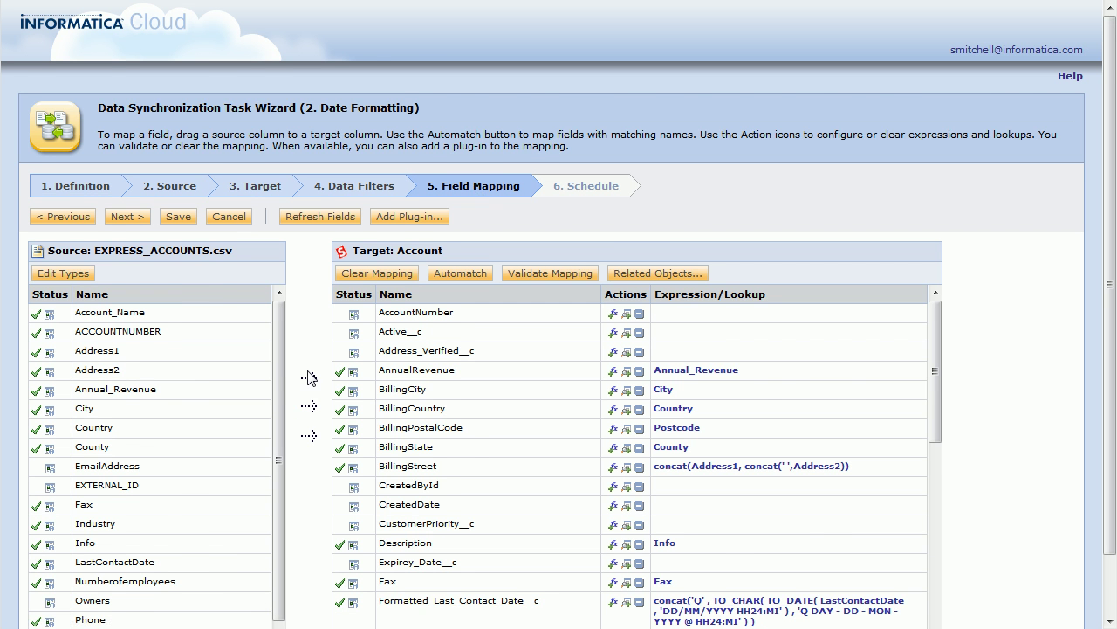
scroll(307, 380, down, 1)
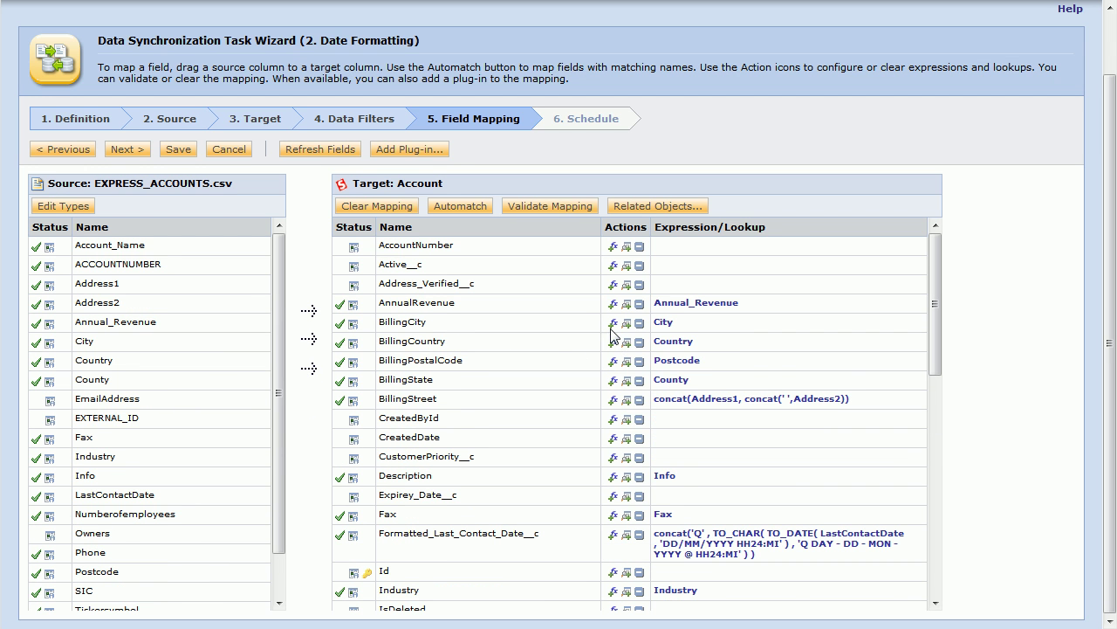
scroll(528, 351, down, 3)
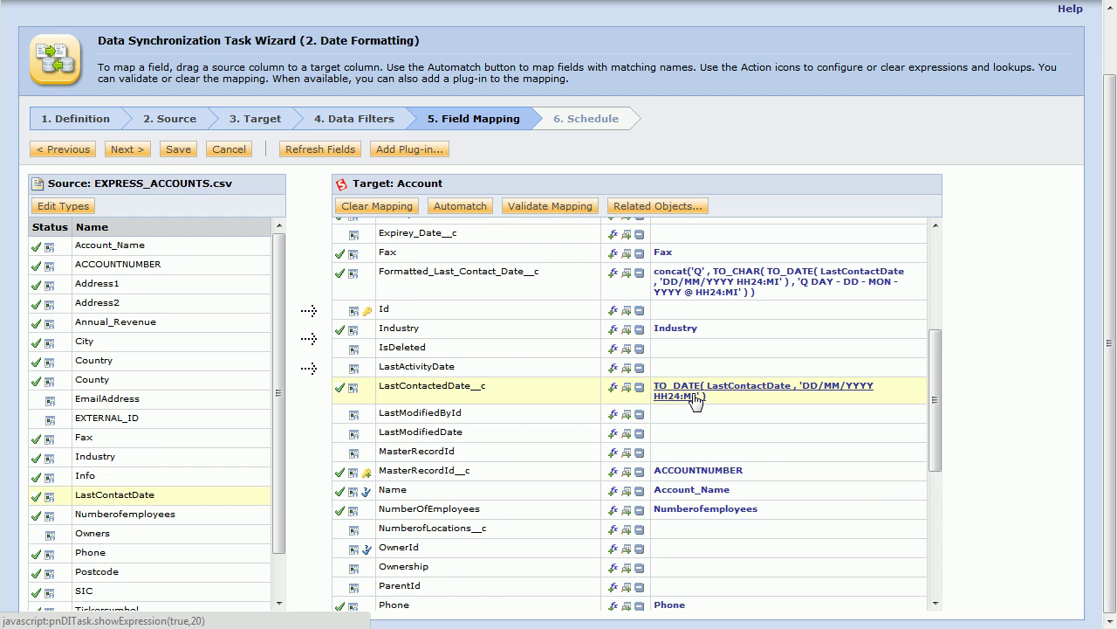
- Open the expression mapped to Formatted_Last_Contact_Date__c and delete its entire content
click(407, 277)
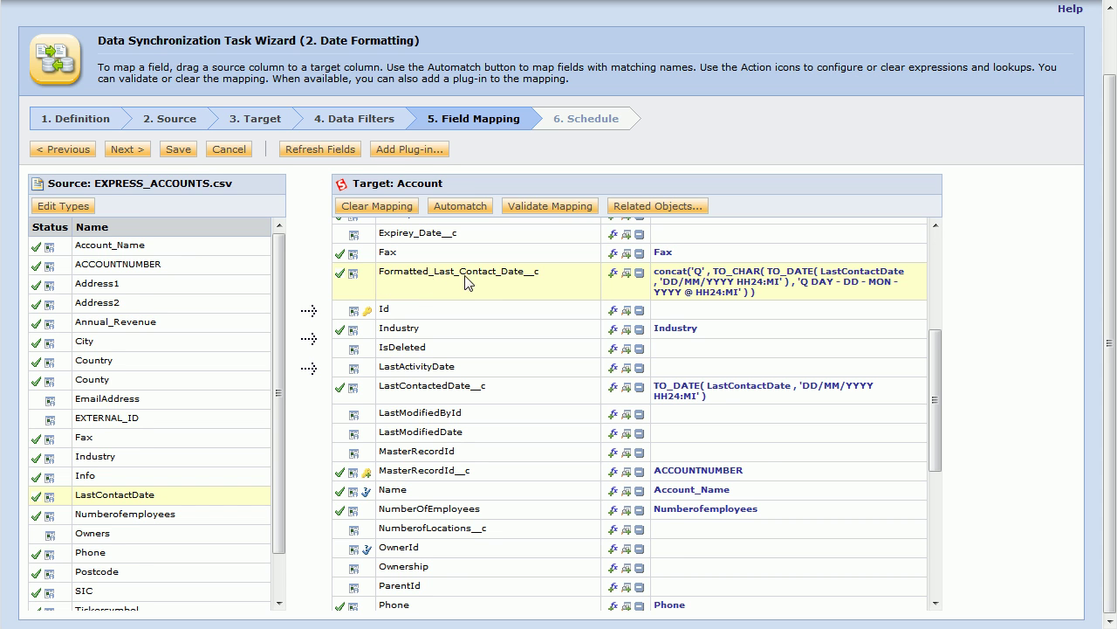
click(704, 285)
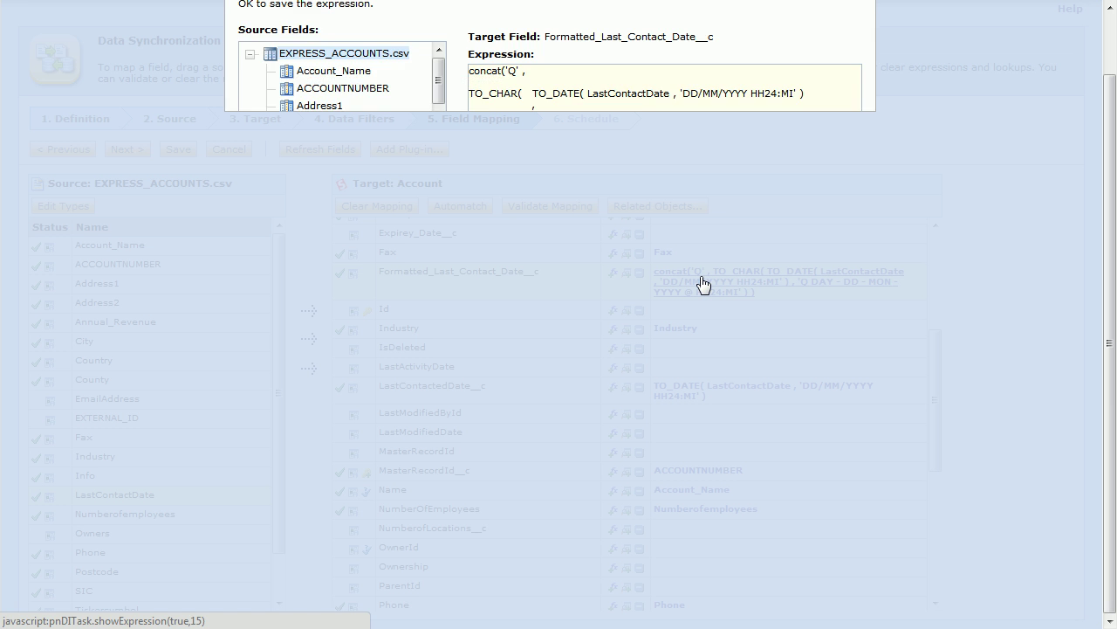
click(576, 103)
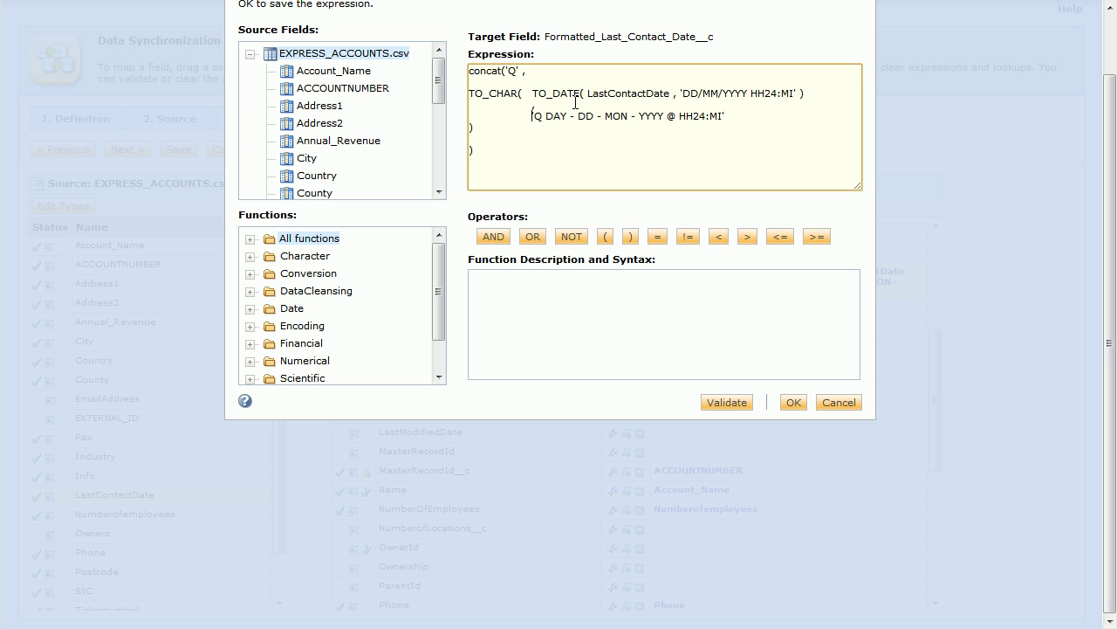
key(shift+Up)
key(shift+Up)
key(shift+Up)
key(shift+Up)
key(shift+Up)
key(shift+Up)
key(shift+Up)
key(shift+Up)
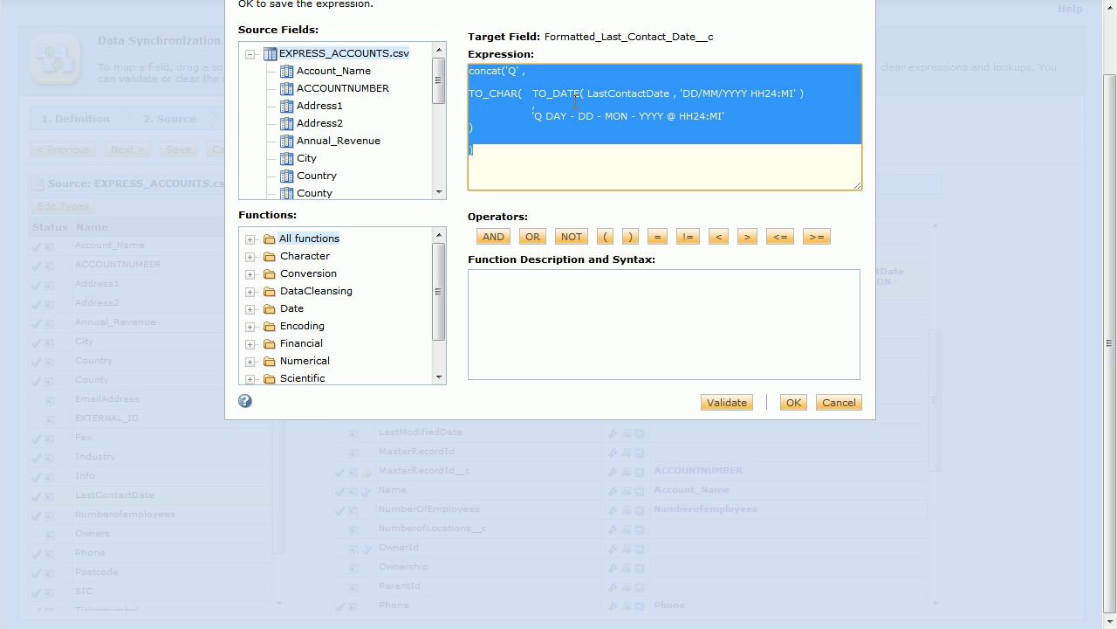
key(Delete)
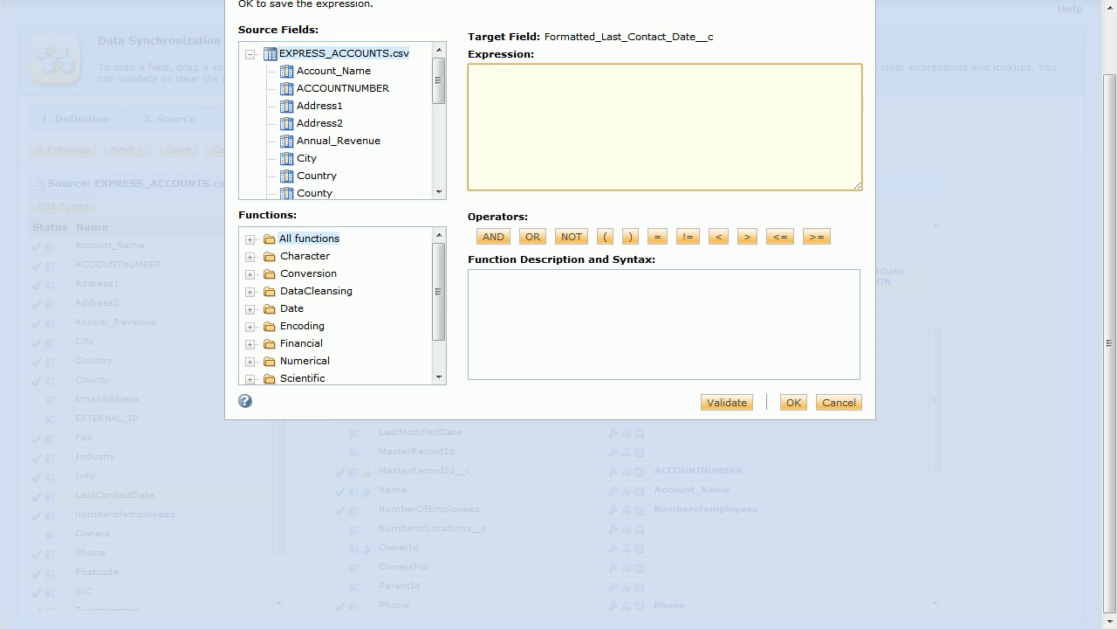
key(alt+Tab)
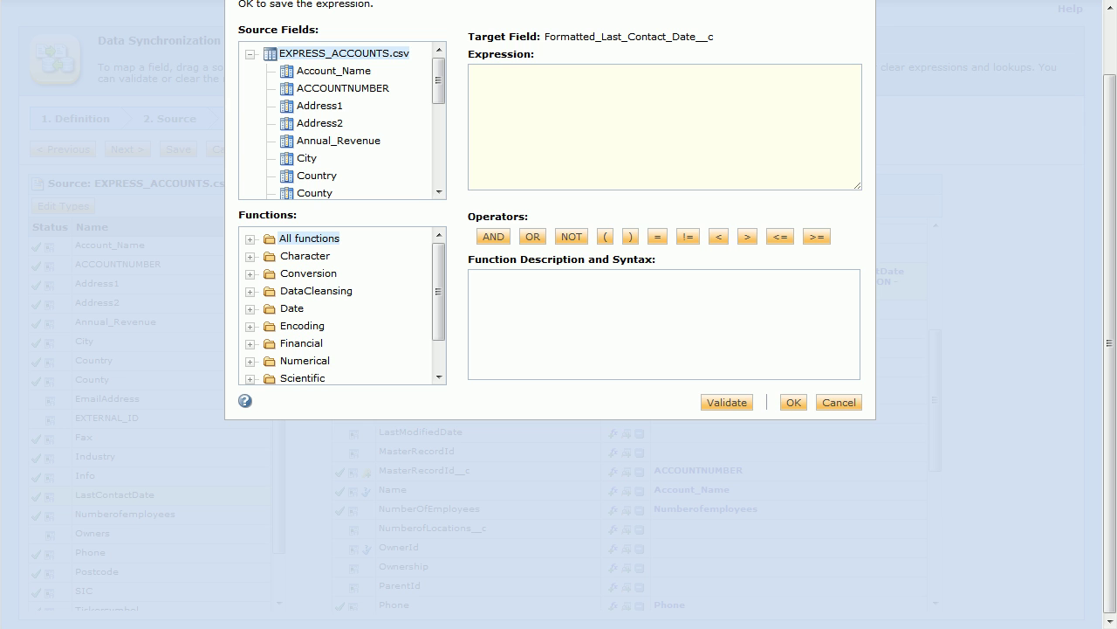
- Insert the To_Char(Numeric) conversion function into the empty expression and review its argument syntax
click(558, 158)
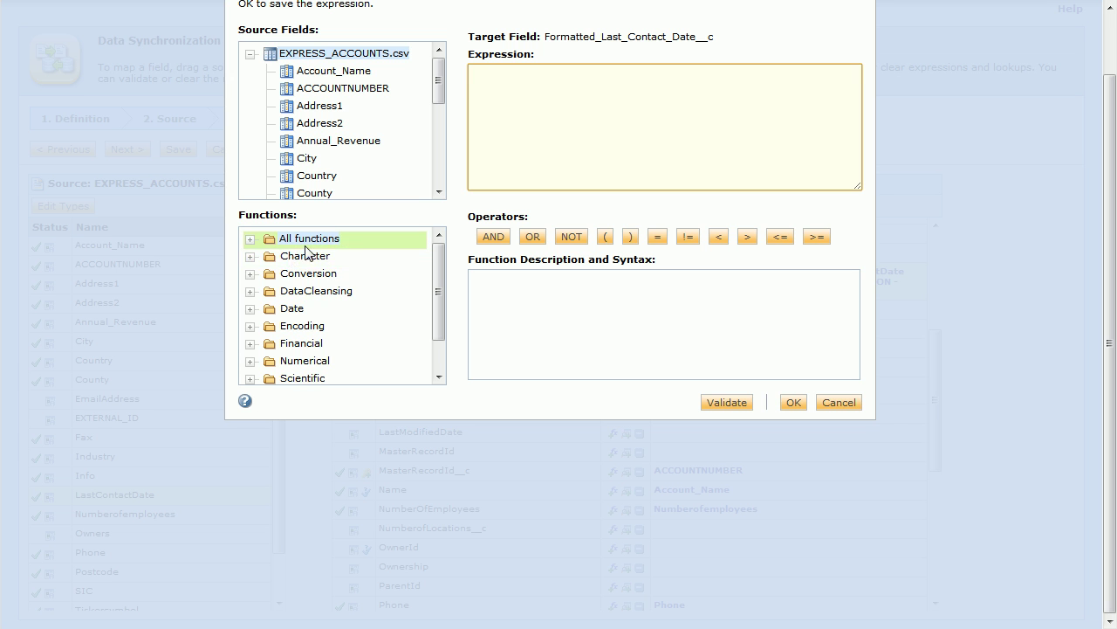
click(251, 275)
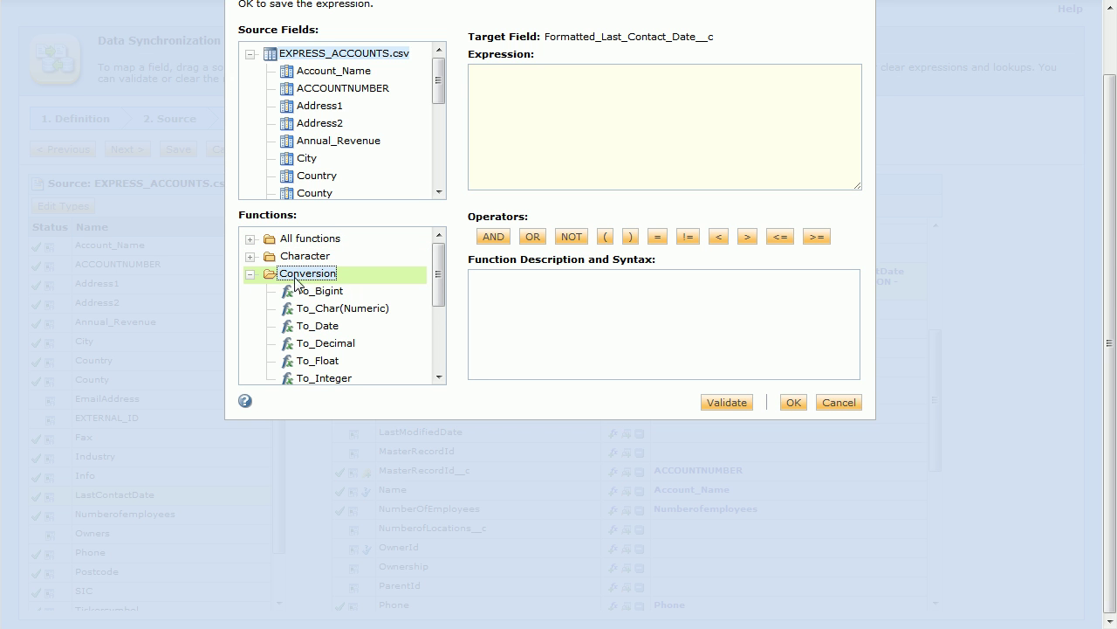
double_click(340, 310)
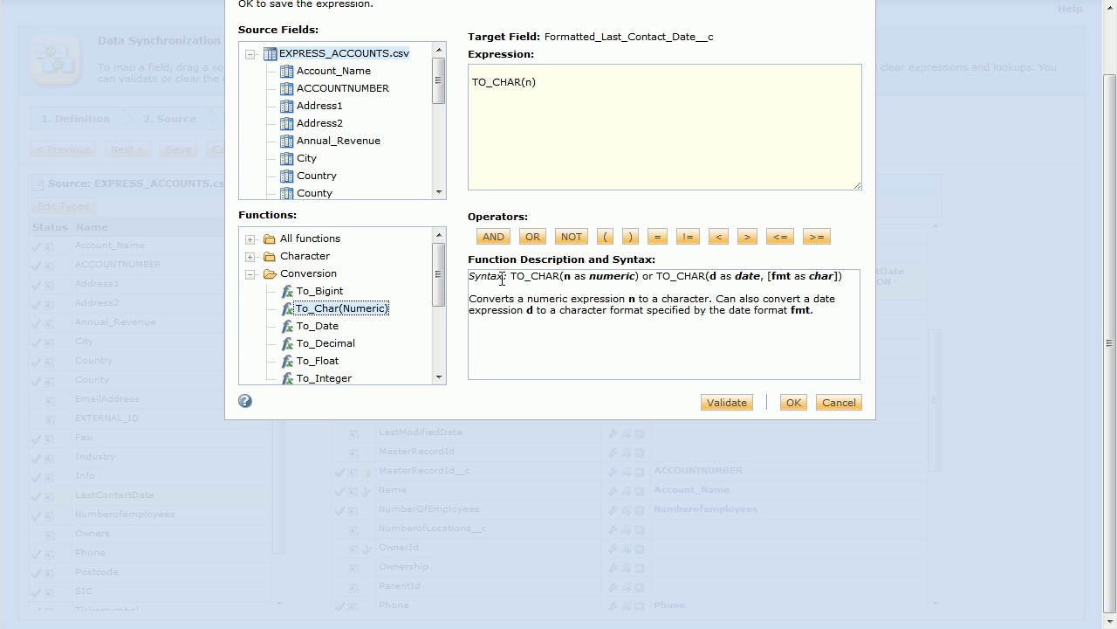
drag(560, 277, 638, 278)
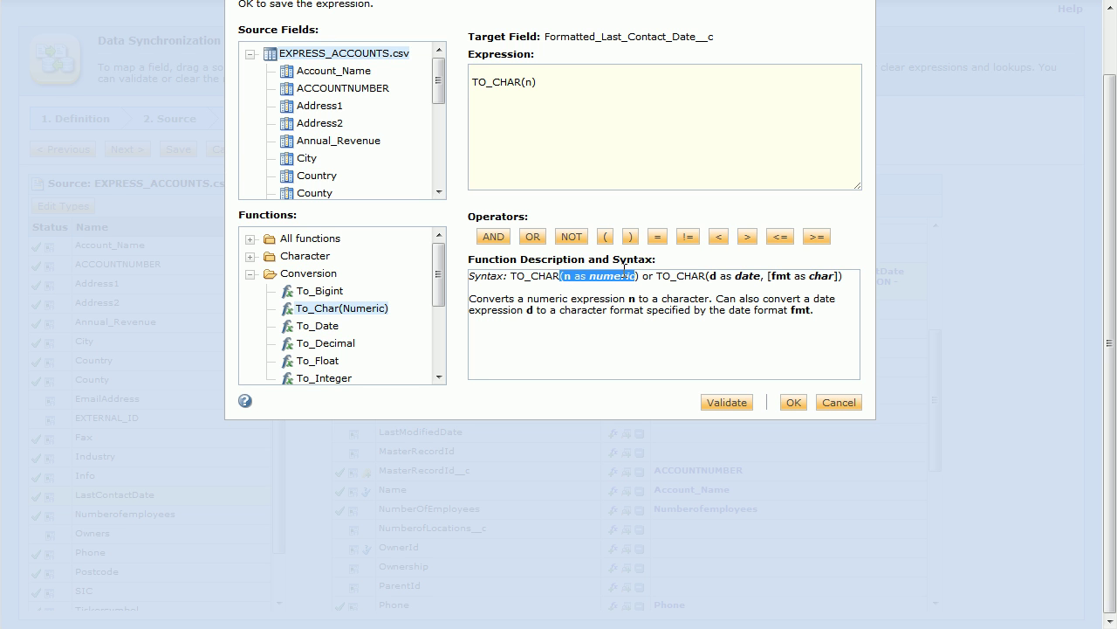
- Review the optional format argument of TO_CHAR and rewrite the expression as TO_CHAR( currentDate, ' ' ) with an empty format string
click(711, 277)
drag(711, 278, 828, 278)
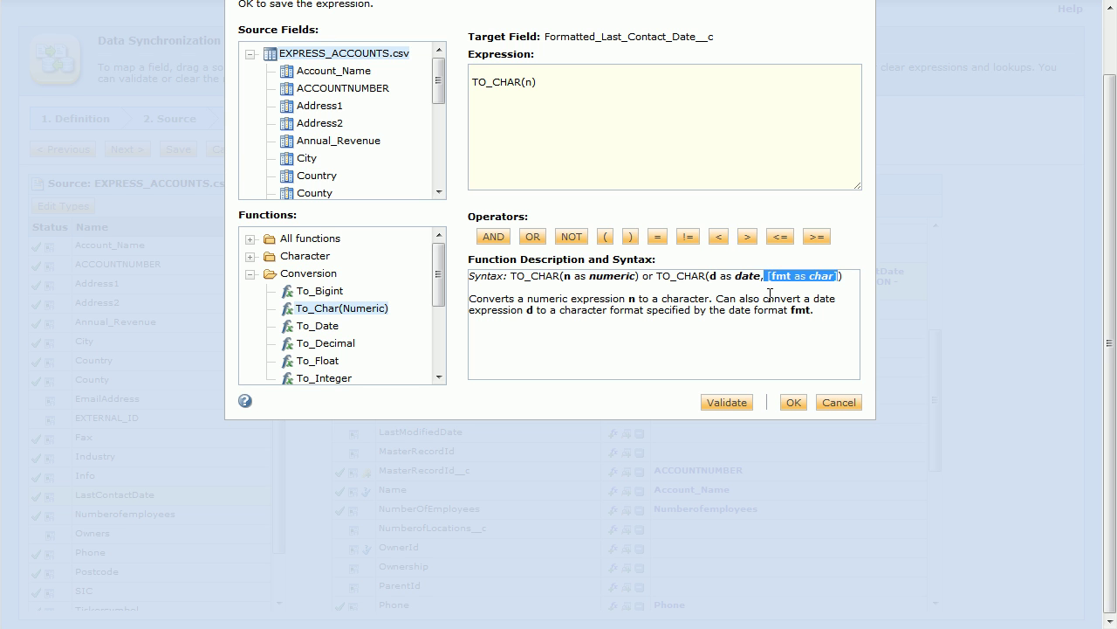
click(604, 88)
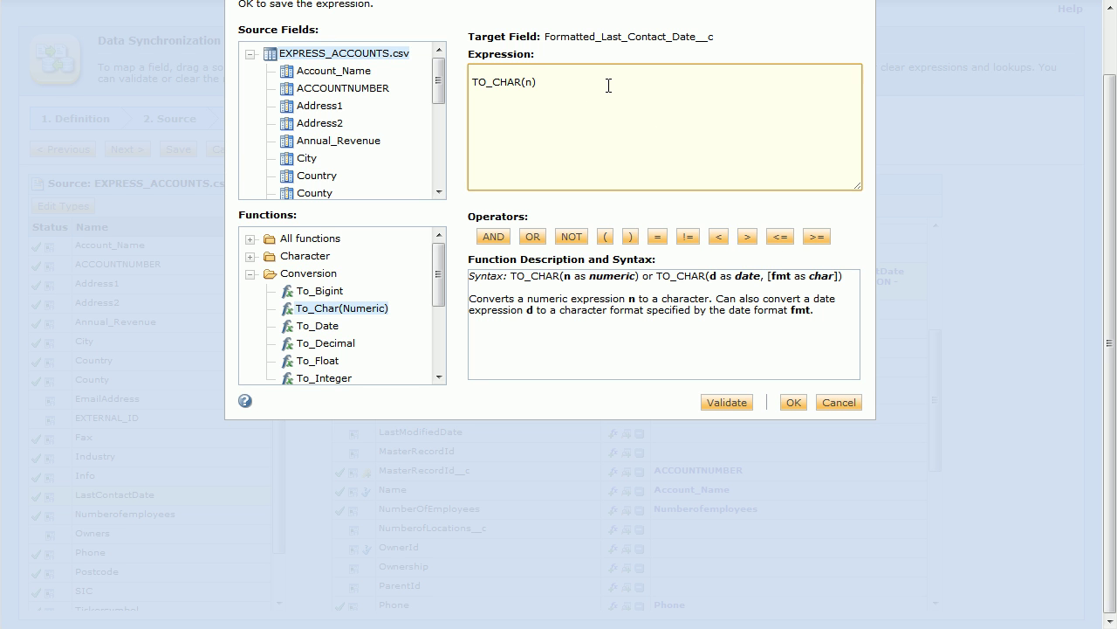
key(Delete)
key(shift+End)
text(da)
key(BackSpace)
key(BackSpace)
text(cuurent)
key(BackSpace)
key(BackSpace)
key(BackSpace)
key(BackSpace)
key(BackSpace)
text(rrentd)
key(BackSpace)
text(Date,)
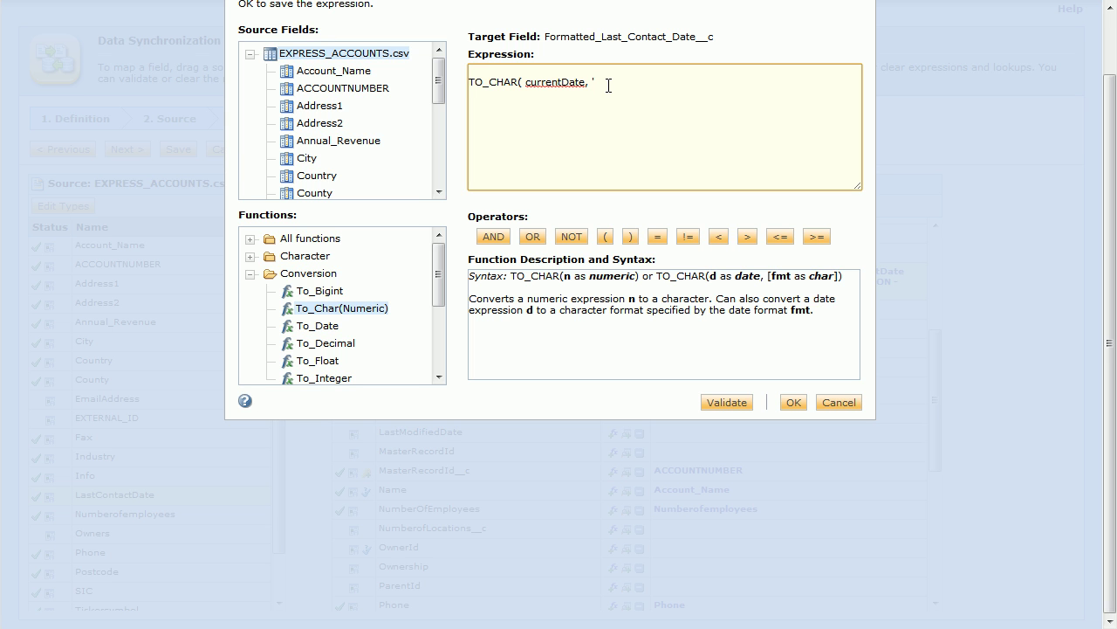
text(''))
key(Left)
- Open the expression editor's help, search for to_date and open the TO_DATE and IS_DATE Format Strings topic
click(245, 401)
drag(863, 80, 331, 110)
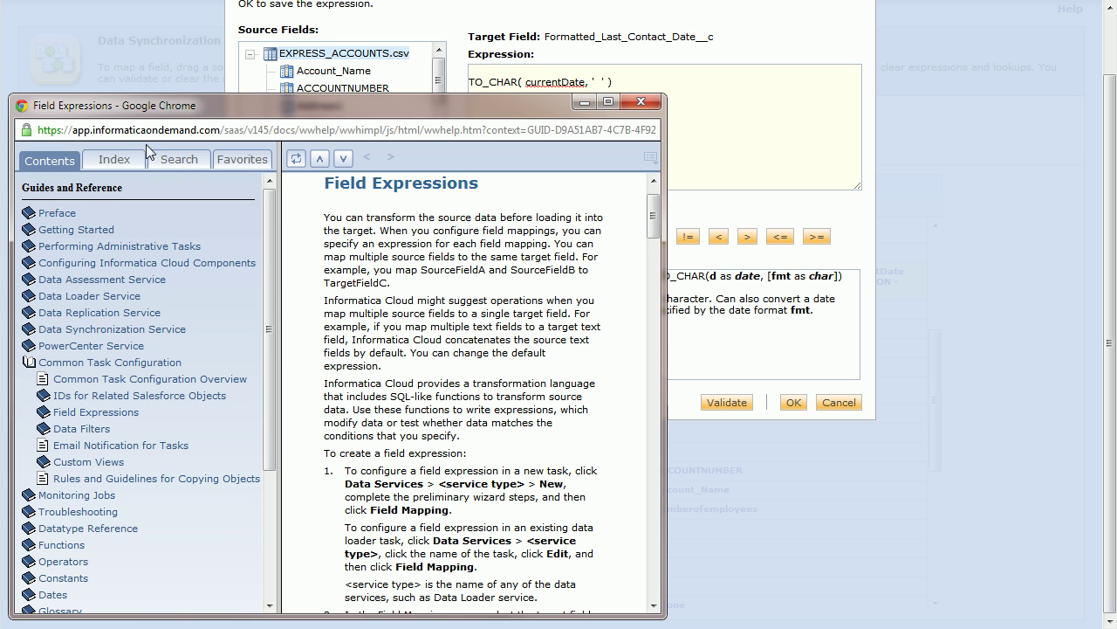
click(179, 160)
click(92, 189)
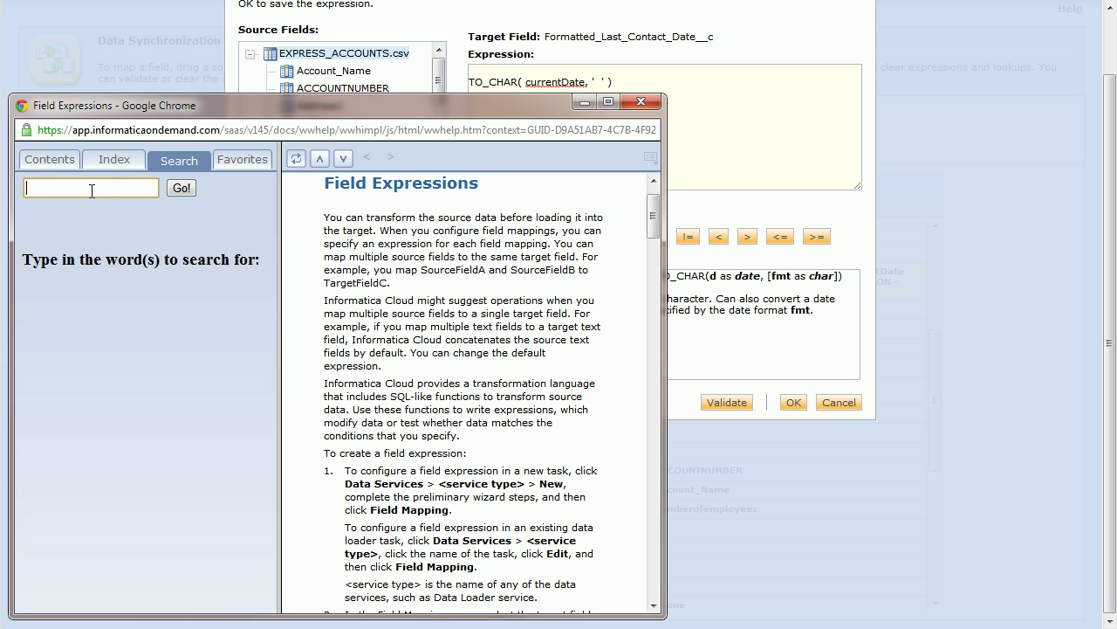
text(to)
text(_adte)
key(BackSpace)
key(BackSpace)
key(BackSpace)
key(BackSpace)
text(date)
key(Return)
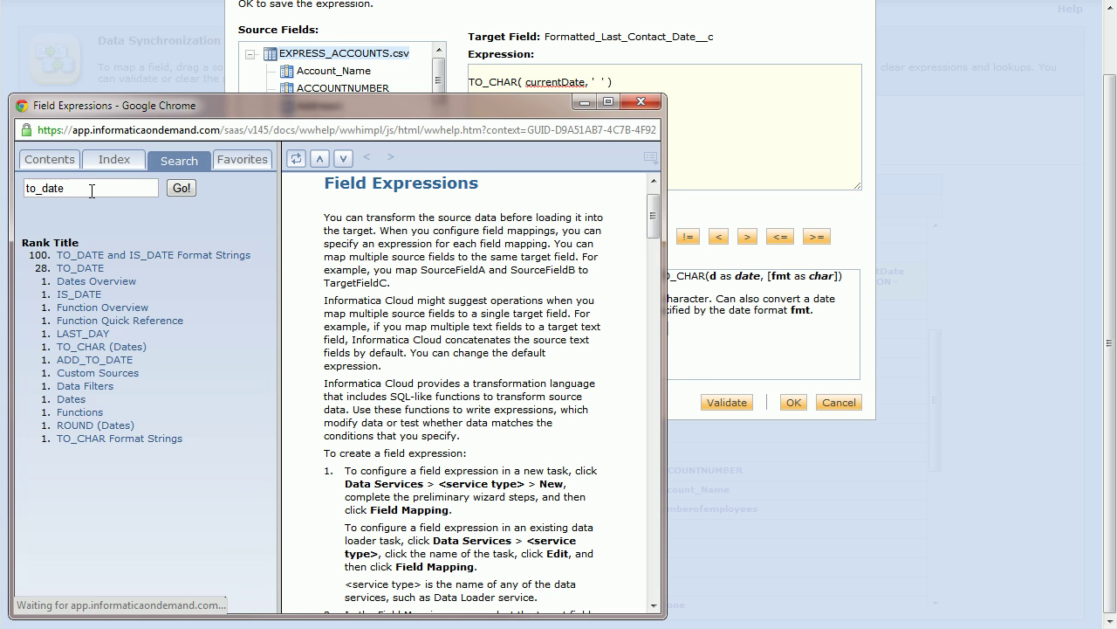
click(84, 257)
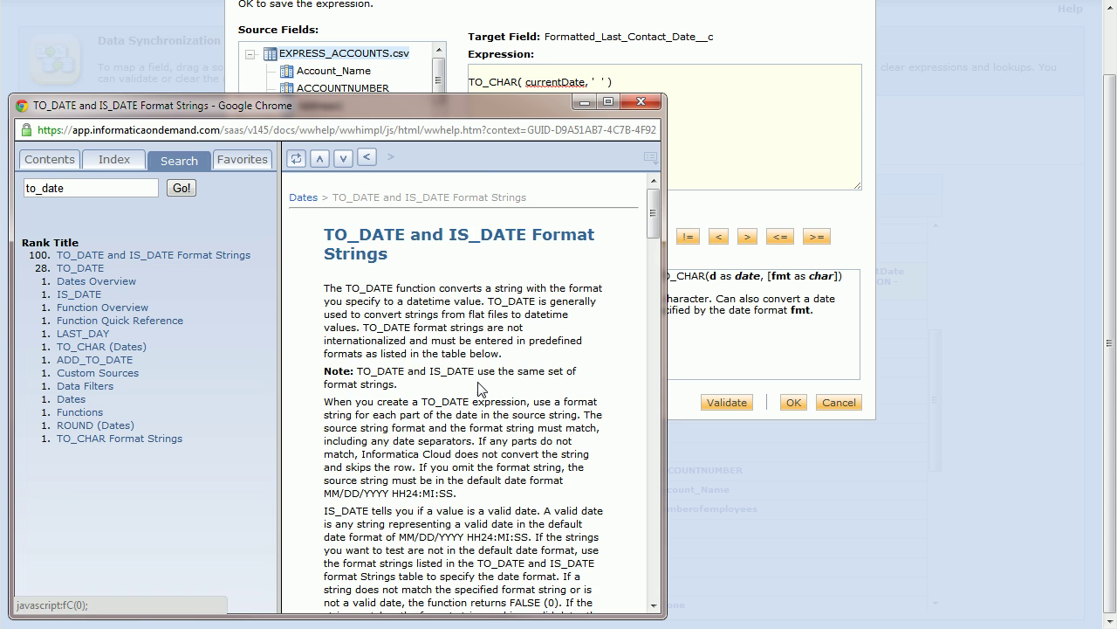
- Copy the day-of-month code DD from the format strings table into the TO_CHAR format quotes
scroll(478, 384, down, 4)
scroll(478, 381, down, 4)
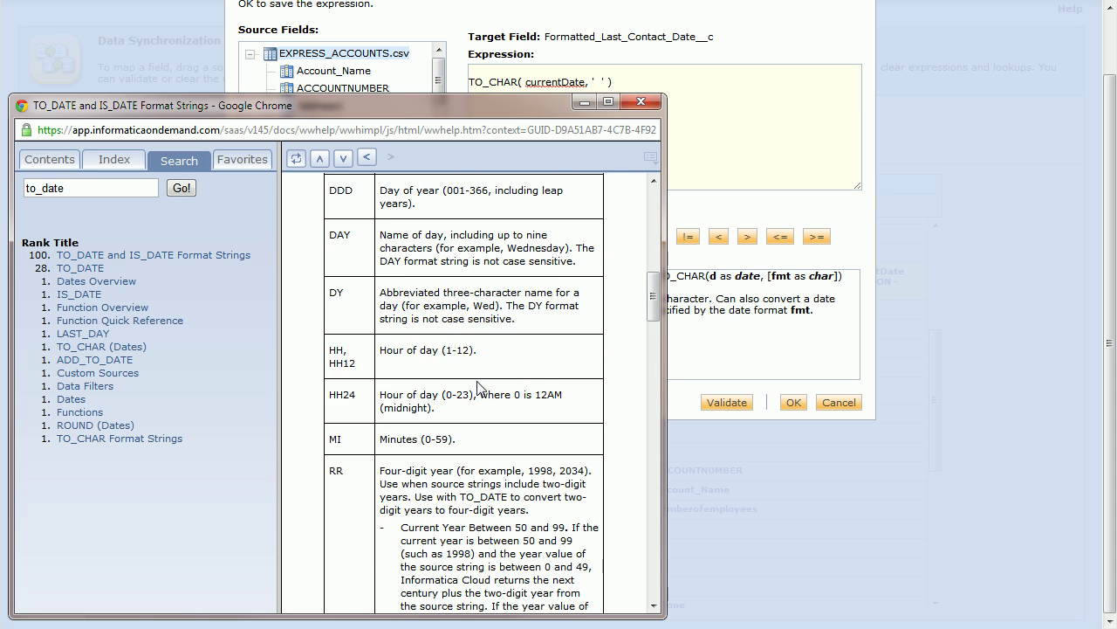
scroll(475, 404, up, 2)
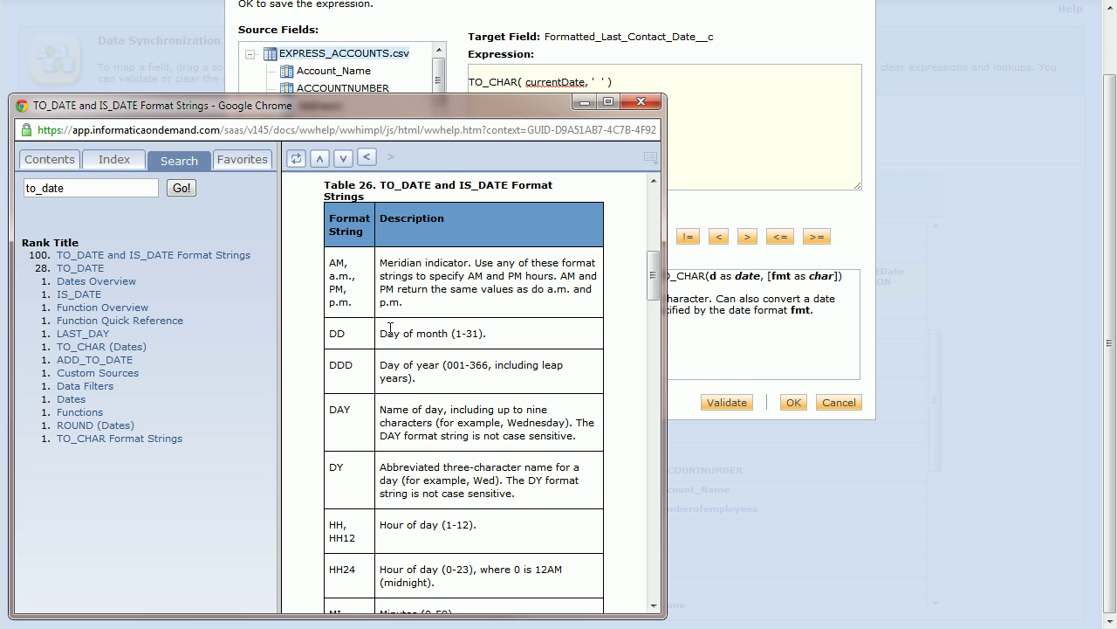
double_click(341, 333)
key(ctrl+c)
click(597, 82)
key(ctrl+v)
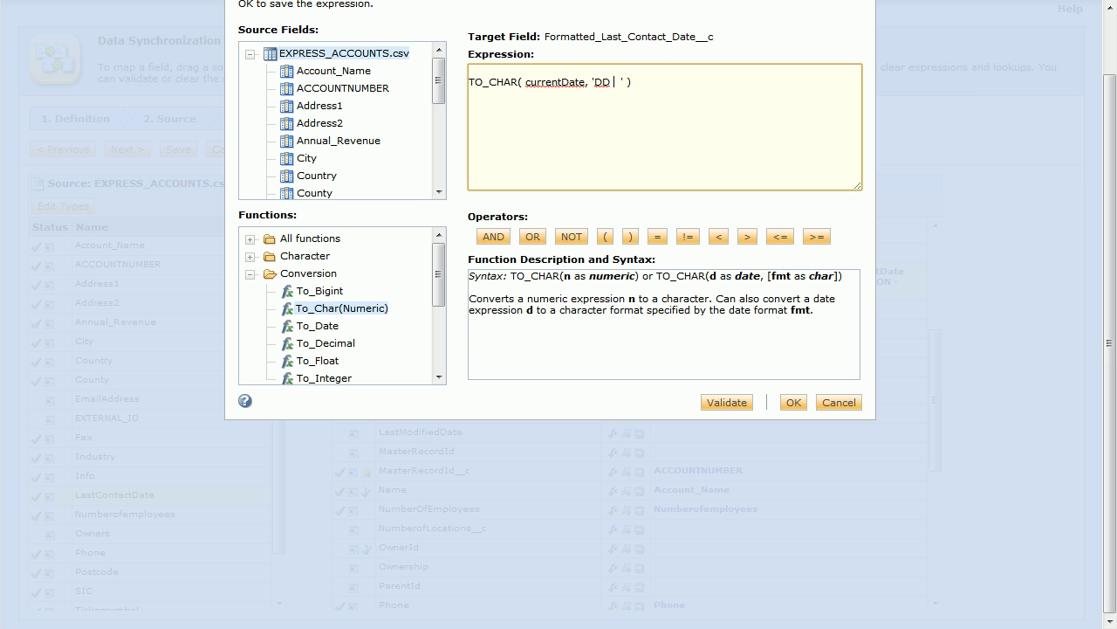
- Find the full month name code MONTH in the format strings table and add it after DD in the expression
key(alt+Tab)
scroll(356, 460, down, 2)
scroll(355, 460, down, 10)
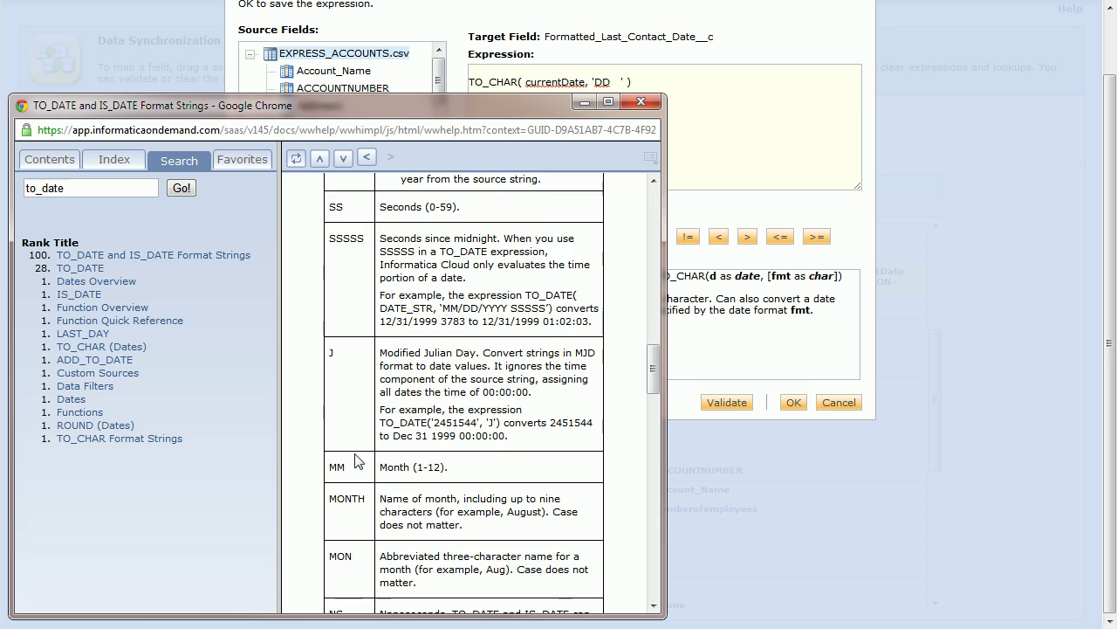
scroll(355, 460, down, 2)
drag(379, 411, 559, 411)
double_click(342, 412)
key(ctrl+c)
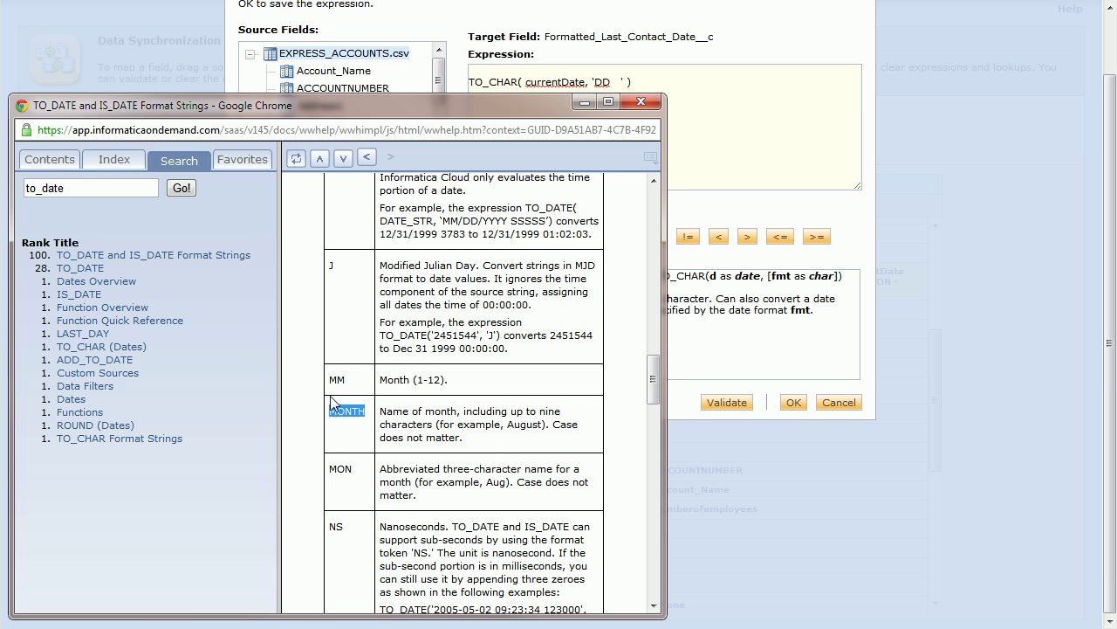
click(707, 113)
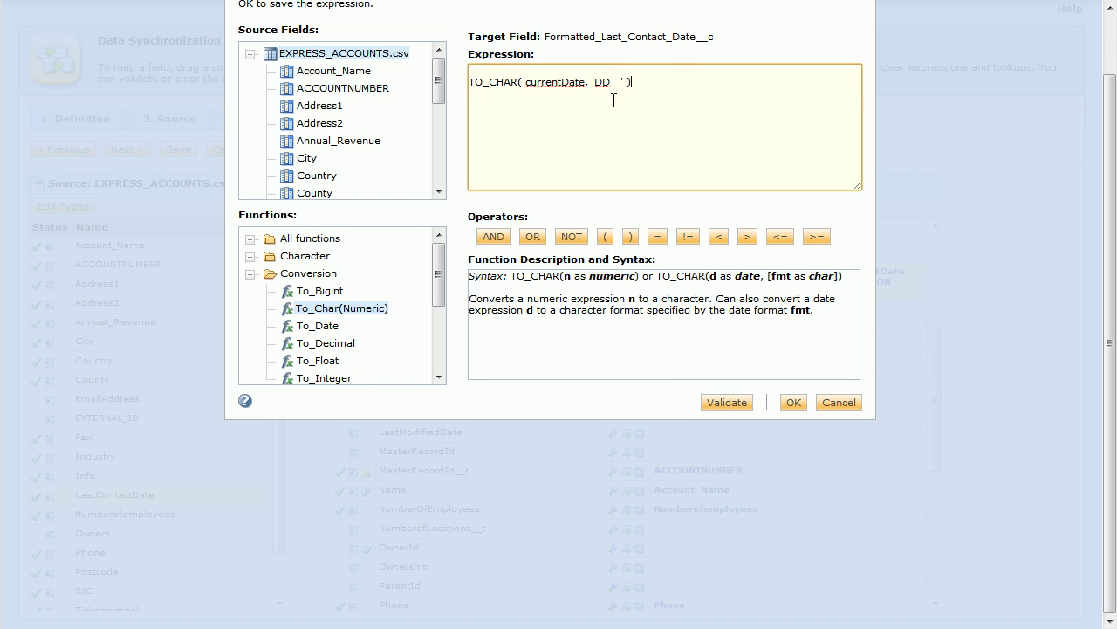
click(616, 81)
key(ctrl+v)
- Copy the four-digit year code YYYY from the help table to the end of the TO_CHAR format string
key(alt+Tab)
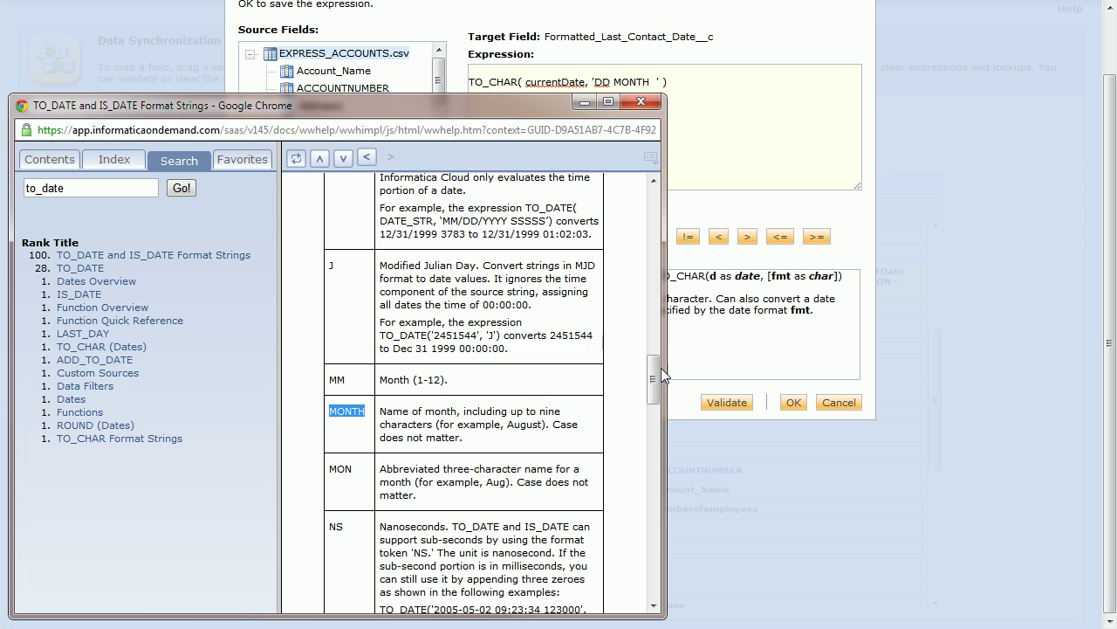
drag(656, 375, 658, 428)
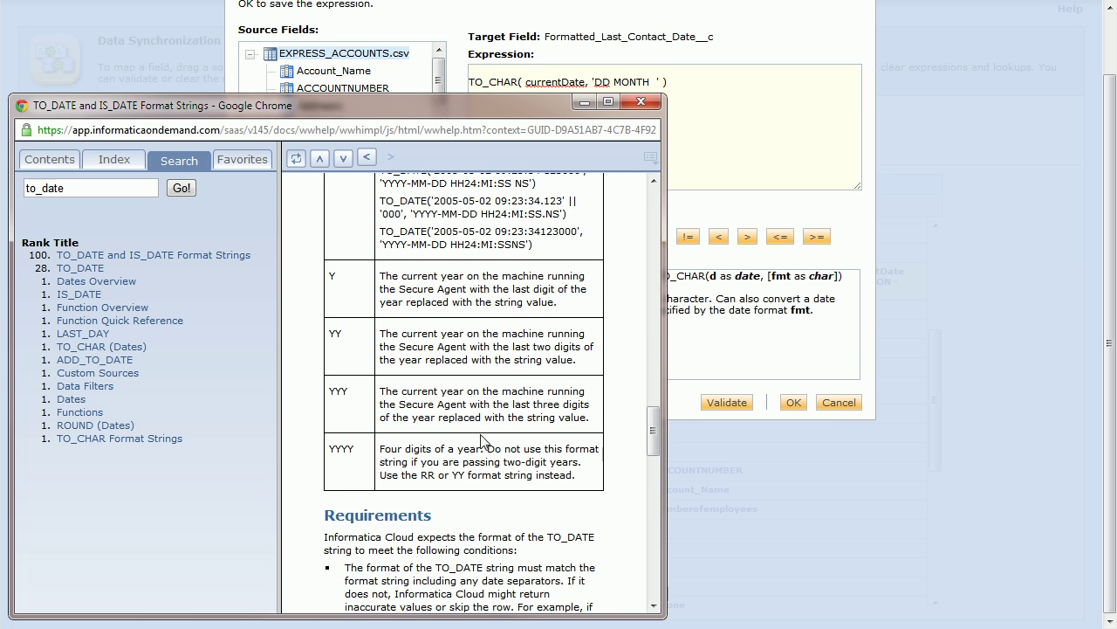
double_click(343, 449)
key(ctrl+c)
click(670, 81)
key(ctrl+v)
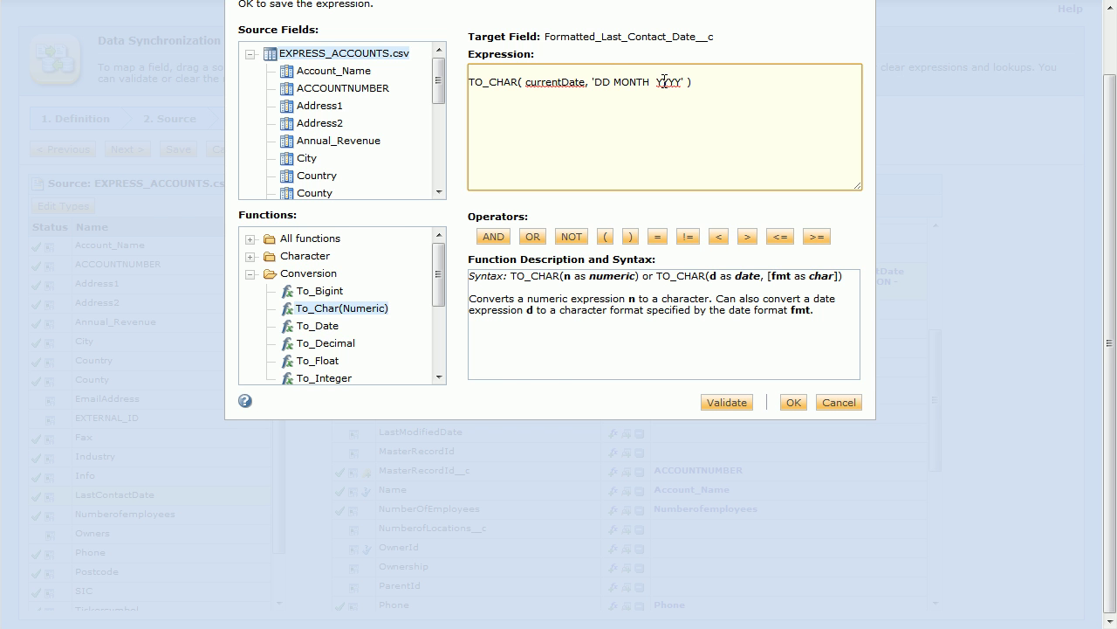
- Find the full day name code DAY in the help table and insert it before DD in the format string
key(alt+Tab)
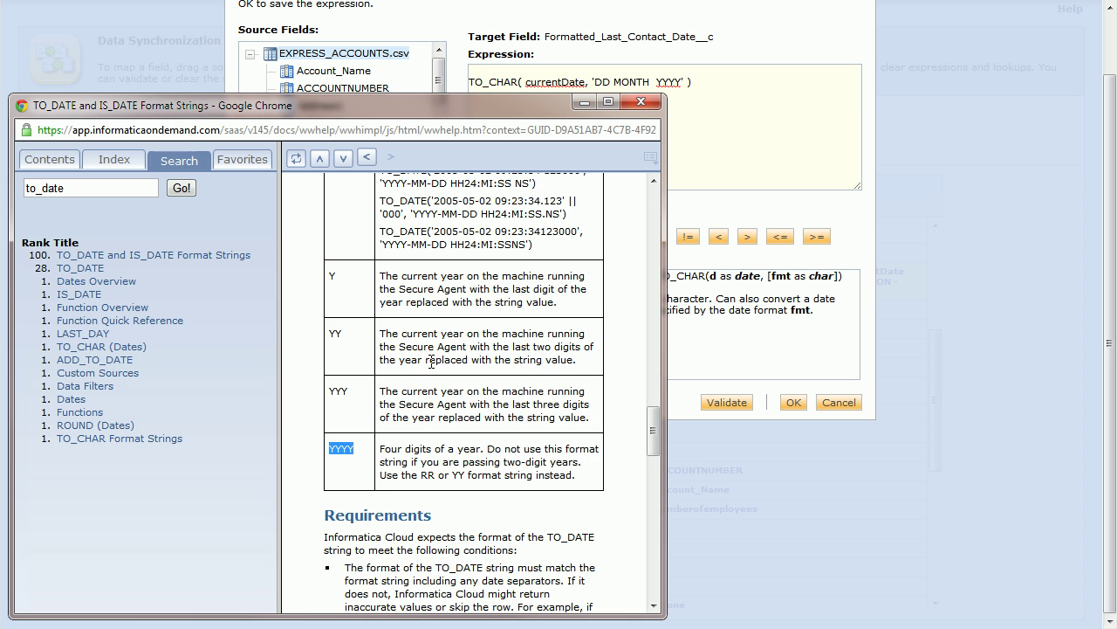
scroll(431, 361, up, 2)
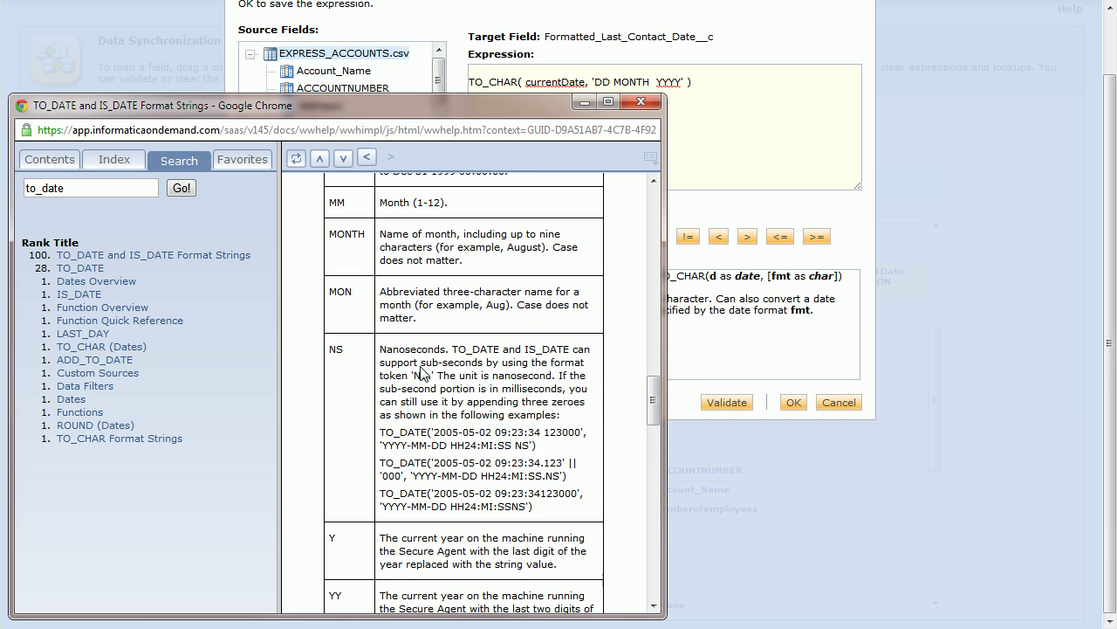
scroll(423, 371, up, 1)
scroll(421, 371, up, 7)
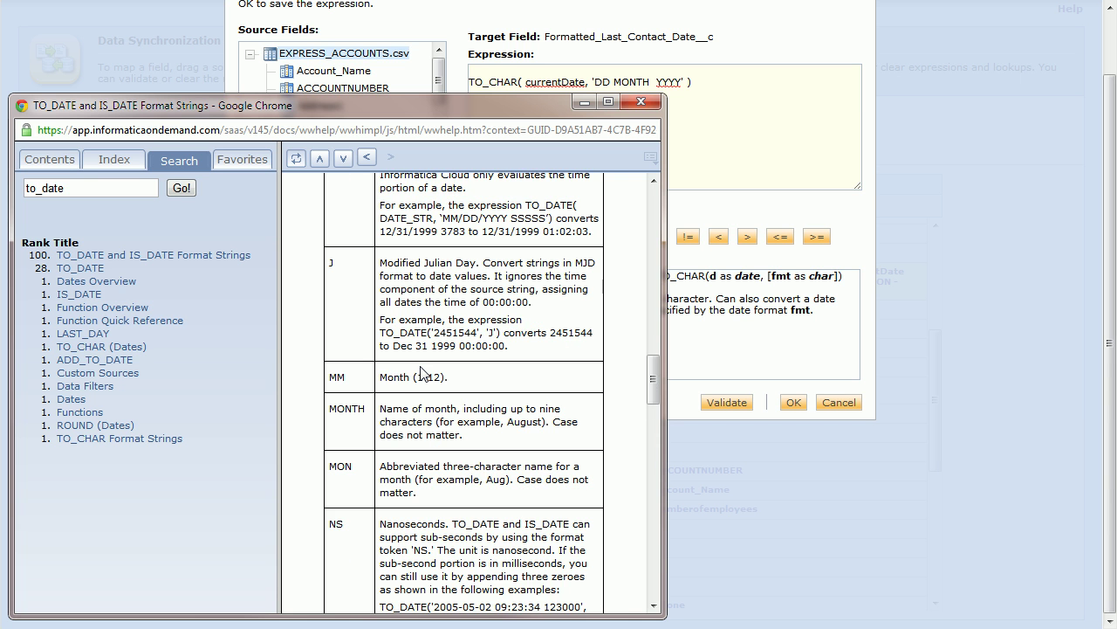
scroll(422, 373, up, 3)
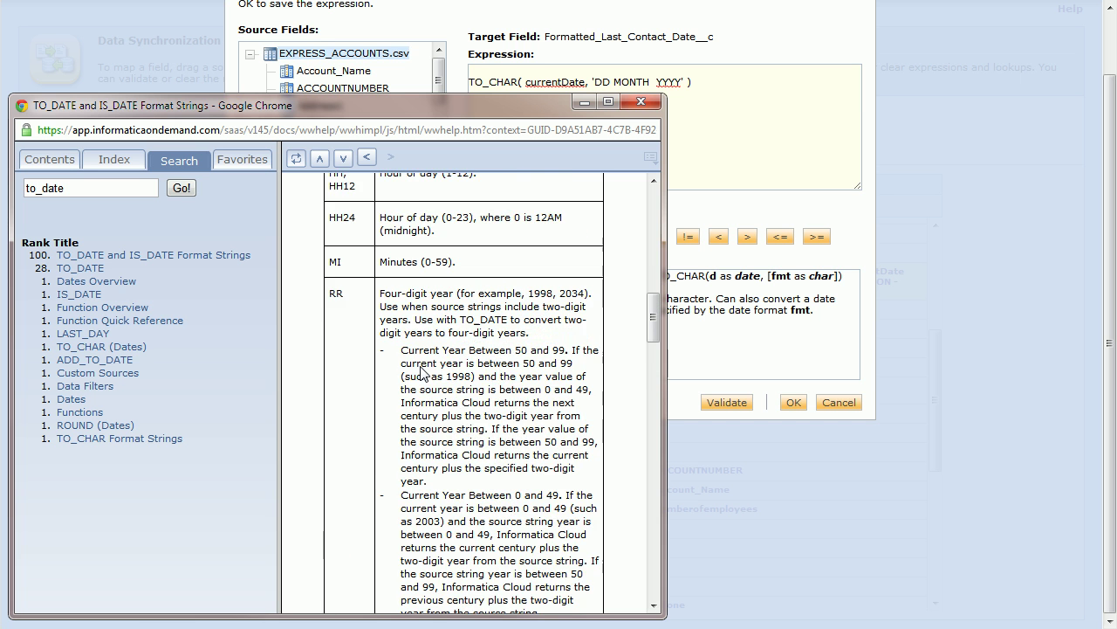
drag(380, 232, 521, 247)
click(520, 248)
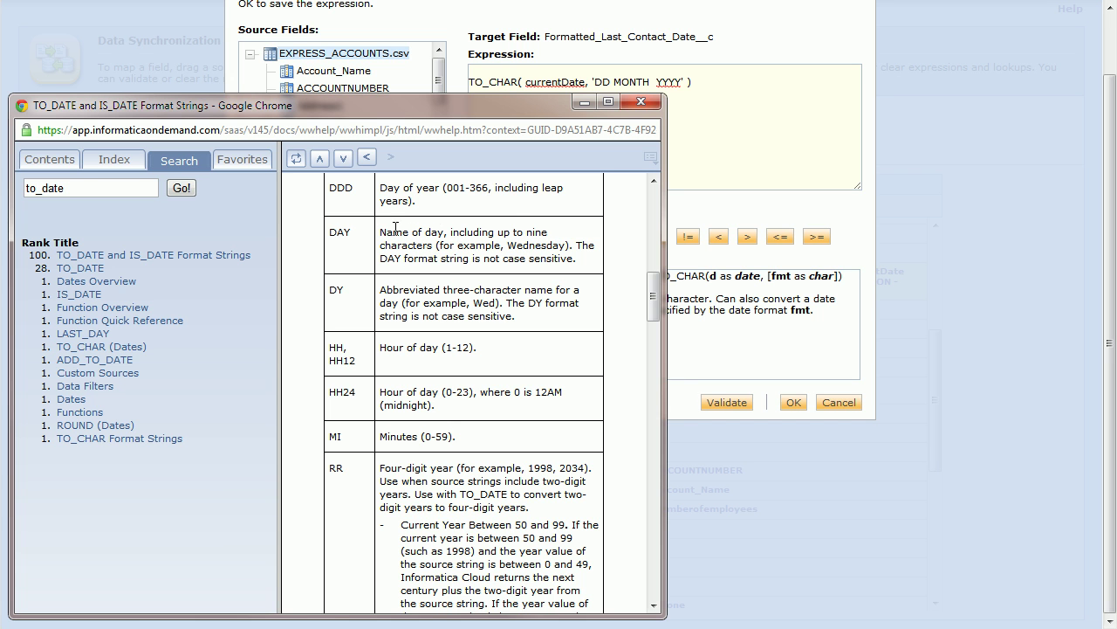
double_click(332, 231)
key(ctrl+c)
click(567, 84)
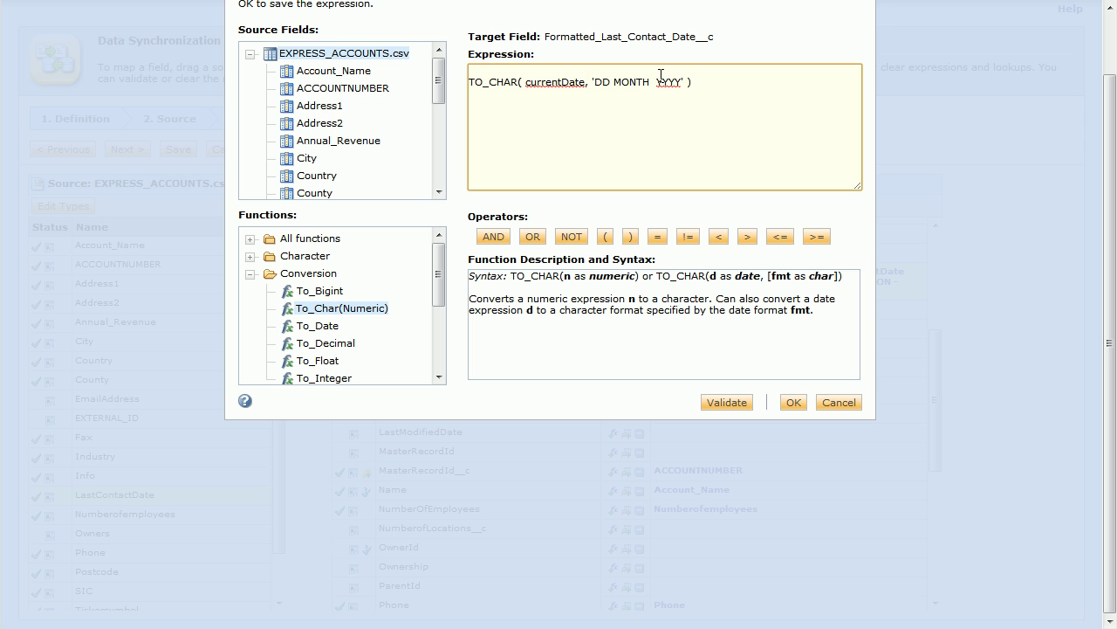
key(ctrl+v)
- Add the word "the" between DAY and DD in the TO_CHAR format string
key(shift+Right)
key(shift+Right)
key(shift+Right)
key(Right)
text(the)
key(Right)
key(Right)
key(Right)
- Review the day, month and year codes, the currentDate argument and the complete format string of the TO_CHAR expression
double_click(645, 82)
double_click(672, 82)
click(674, 79)
double_click(675, 78)
double_click(712, 81)
click(756, 82)
double_click(553, 82)
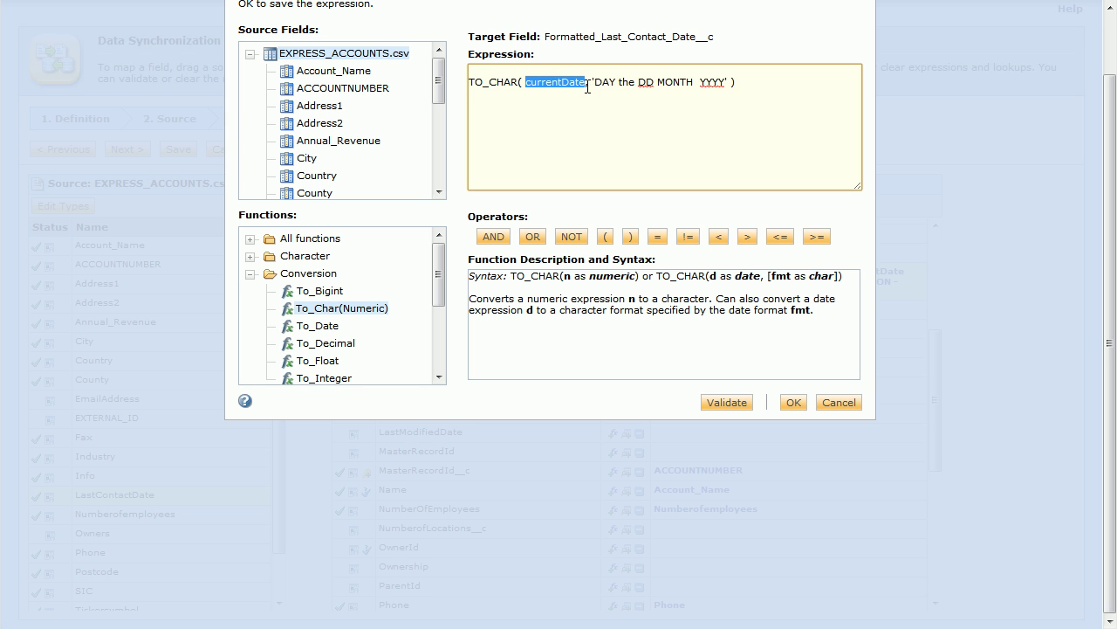
drag(590, 82, 736, 89)
click(738, 88)
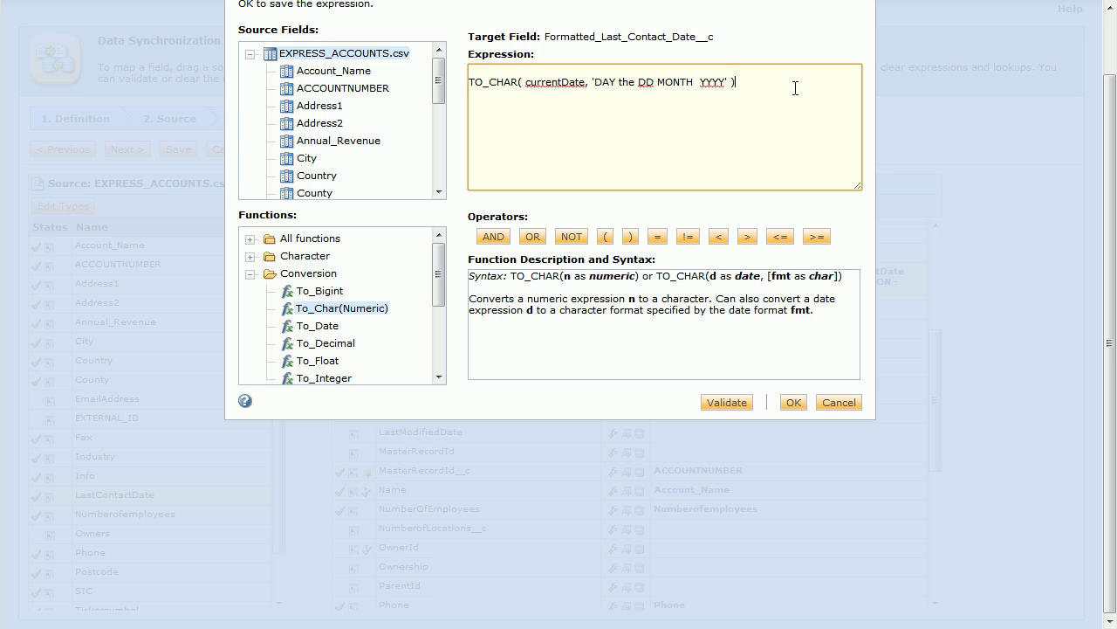
- Add TO_DATE( LastContactDate , 'DD/MM/YYYY HH24:MI' ) on its own line above the TO_CHAR expression
key(ctrl+a)
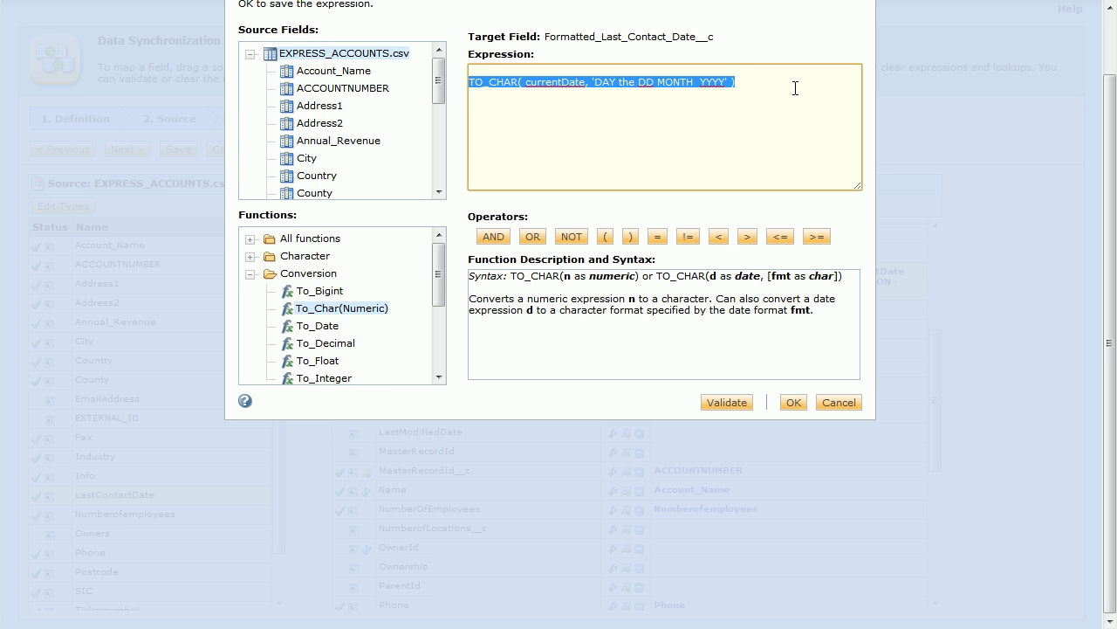
click(795, 88)
key(ctrl+a)
click(795, 89)
key(Return)
key(Up)
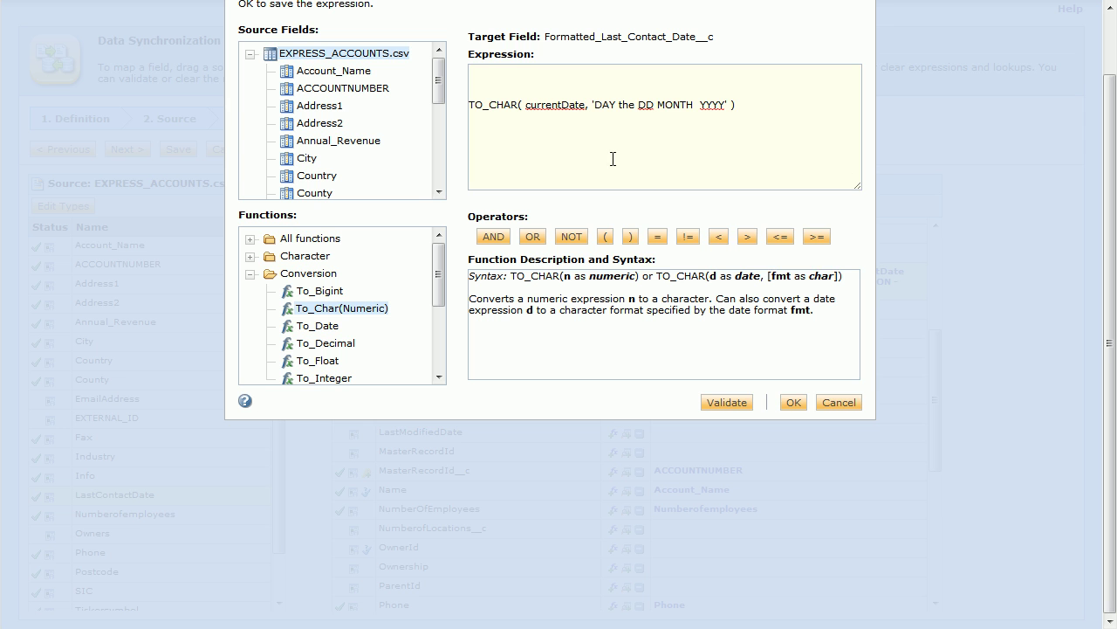
click(590, 74)
text(TO_DATE( LastContactDate , 'DD/MM/YYYY HH24:MI' ))
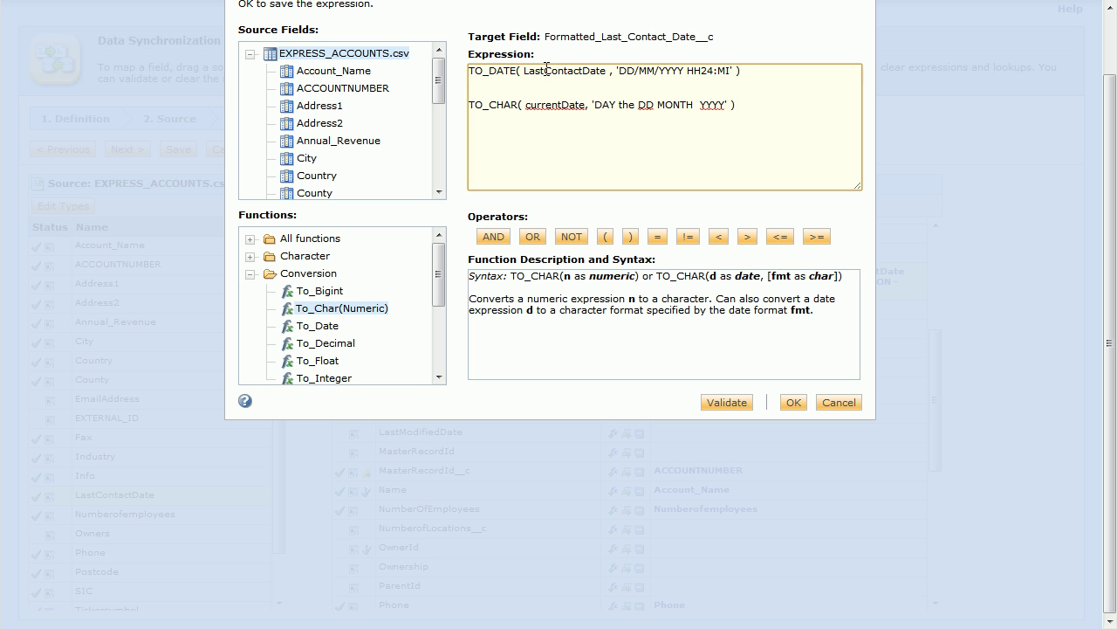
drag(522, 71, 609, 71)
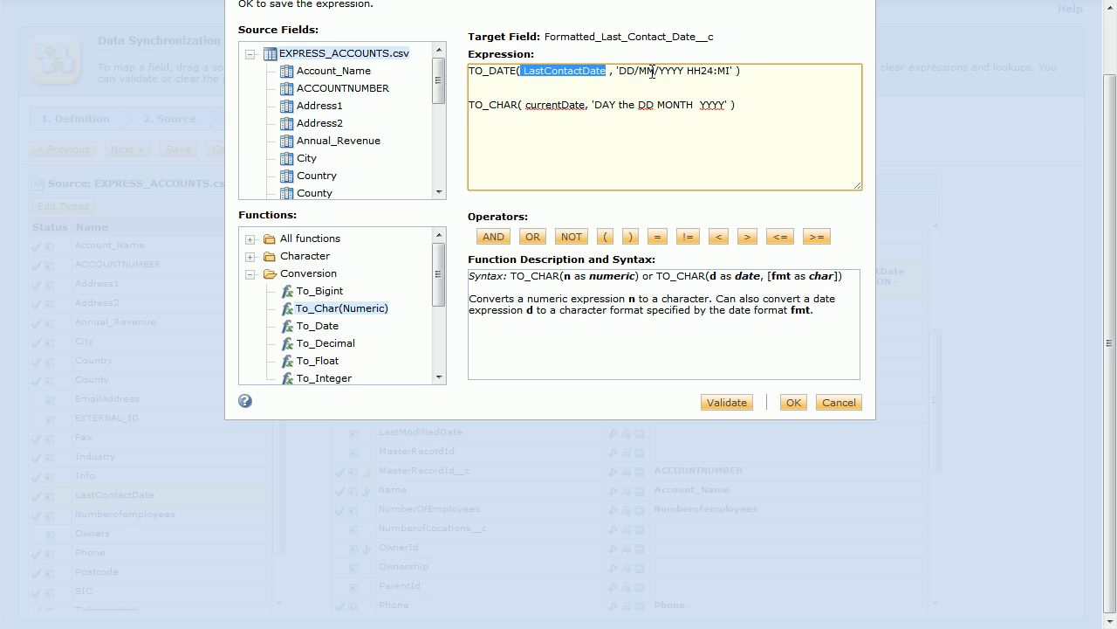
click(757, 72)
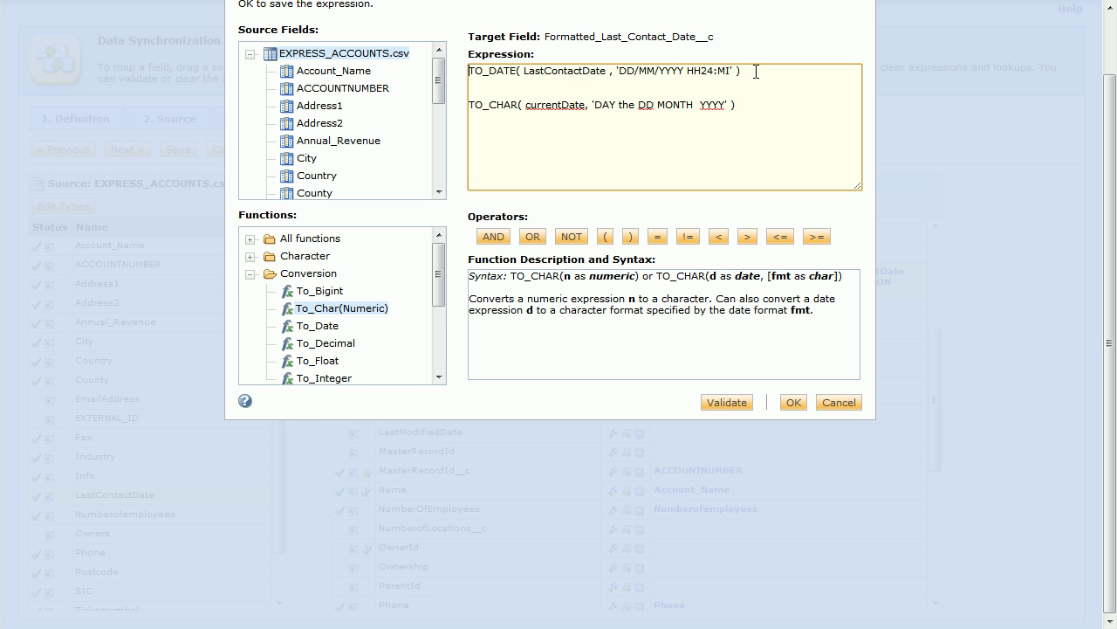
- Move the opening TO_CHAR( from the lower line to the front of the TO_DATE expression
key(Home)
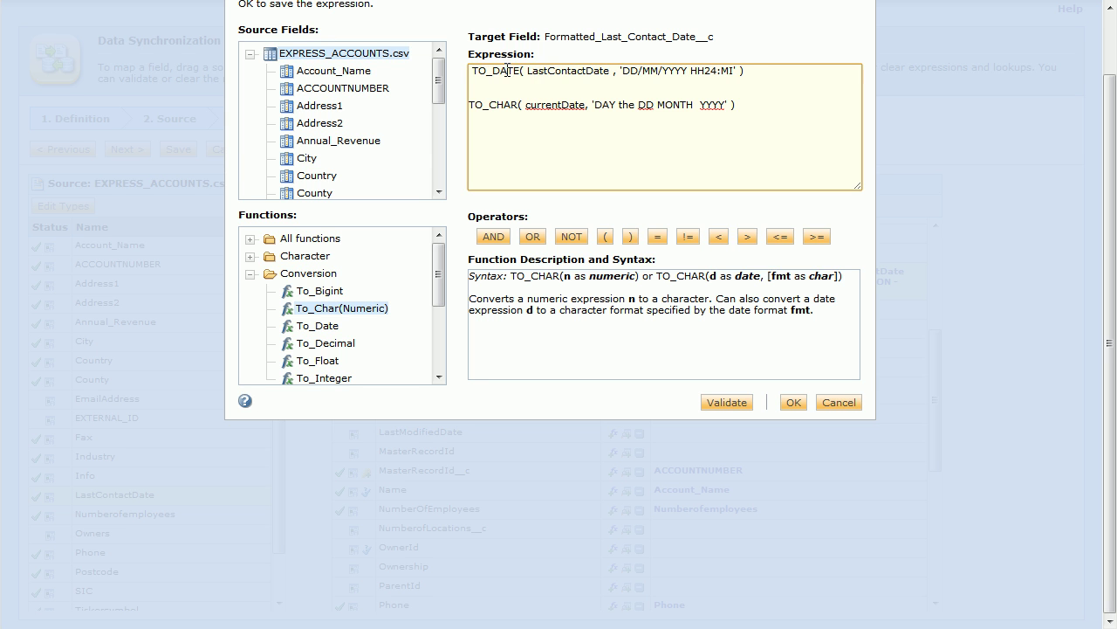
key(shift+End)
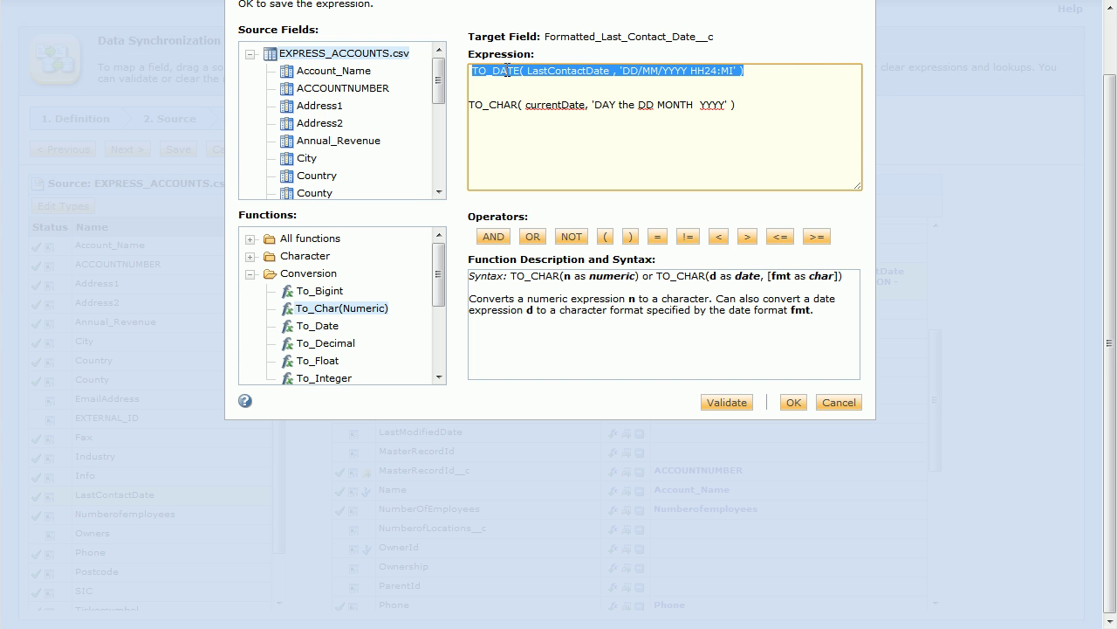
key(Down)
key(Down)
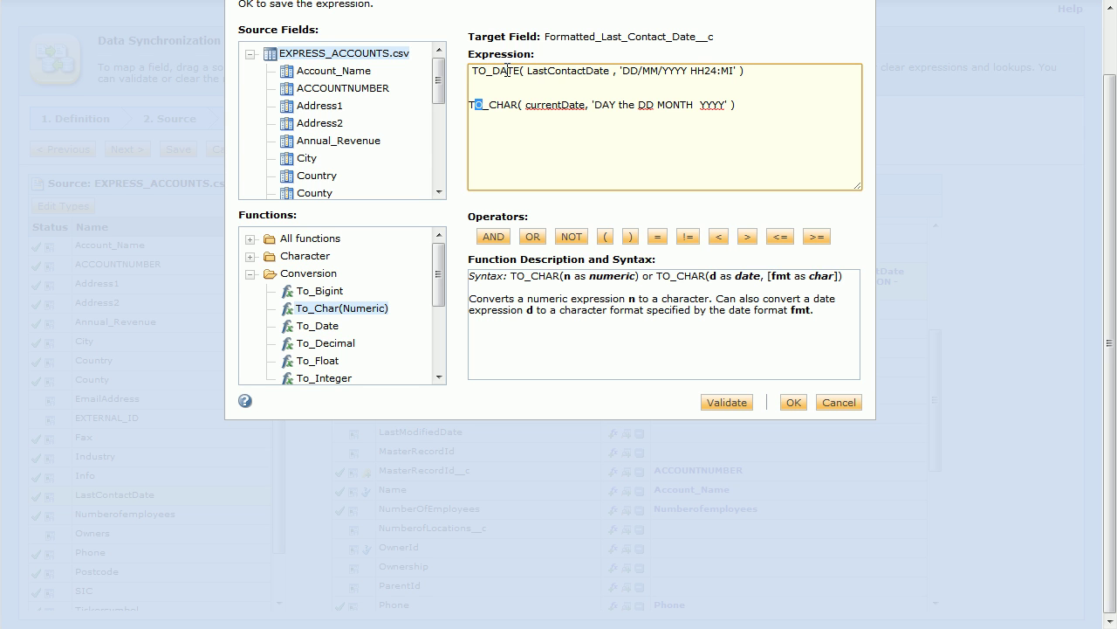
key(shift+Right)
key(shift+Right)
key(shift+Right)
key(shift+Right)
key(shift+Right)
key(shift+Right)
key(shift+Right)
key(shift+Right)
key(shift+Right)
key(ctrl+c)
key(Delete)
key(Up)
key(ctrl+v)
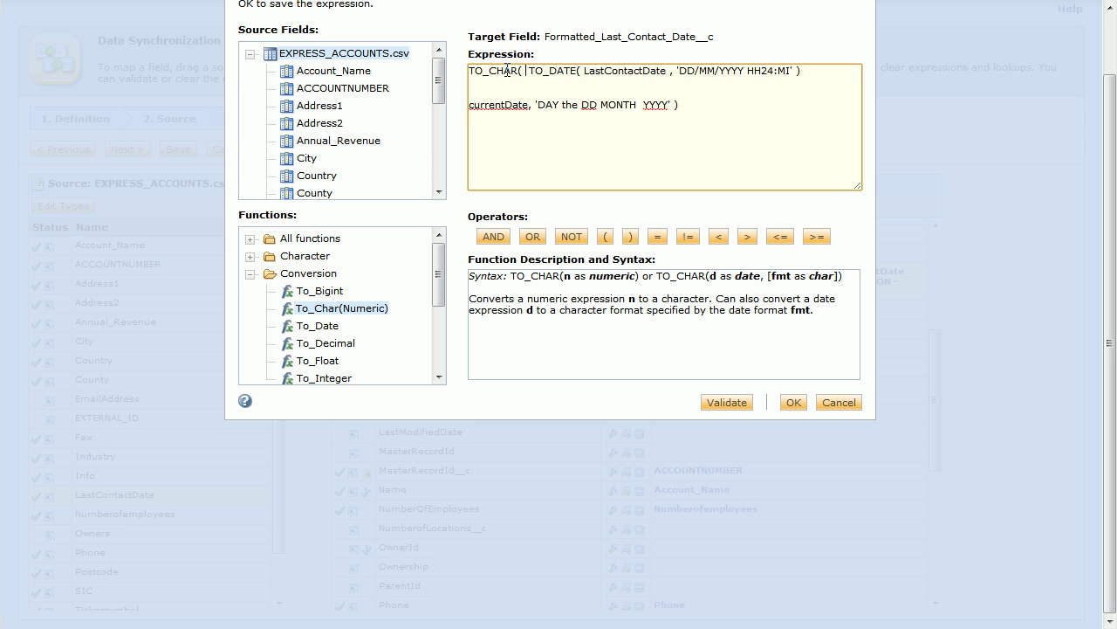
- Move the 'DAY the DD MONTH YYYY' format string and its closing parenthesis to directly after the TO_DATE expression
key(Down)
key(shift+End)
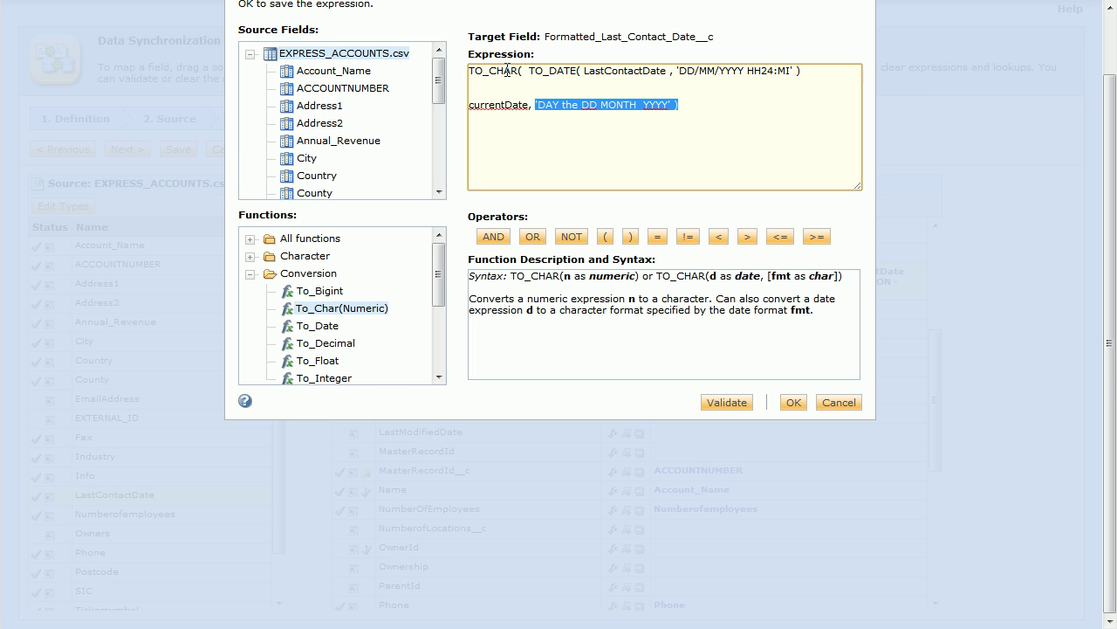
key(ctrl+x)
key(Up)
key(Up)
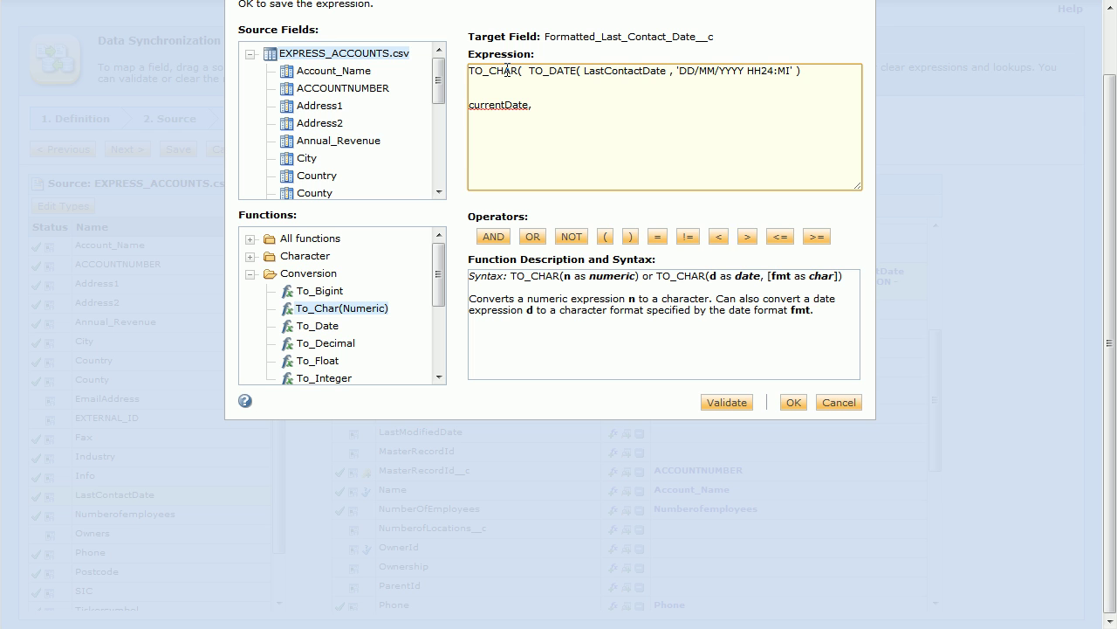
key(ctrl+v)
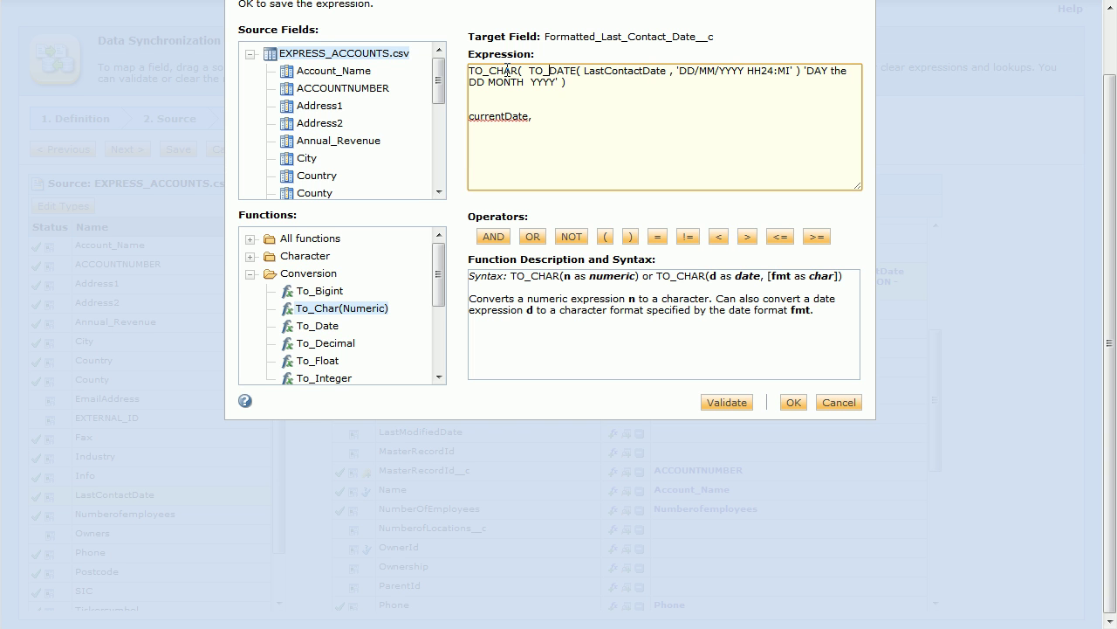
- Place the TO_DATE expression on its own indented line below TO_CHAR(
key(Return)
key(shift+Tab)
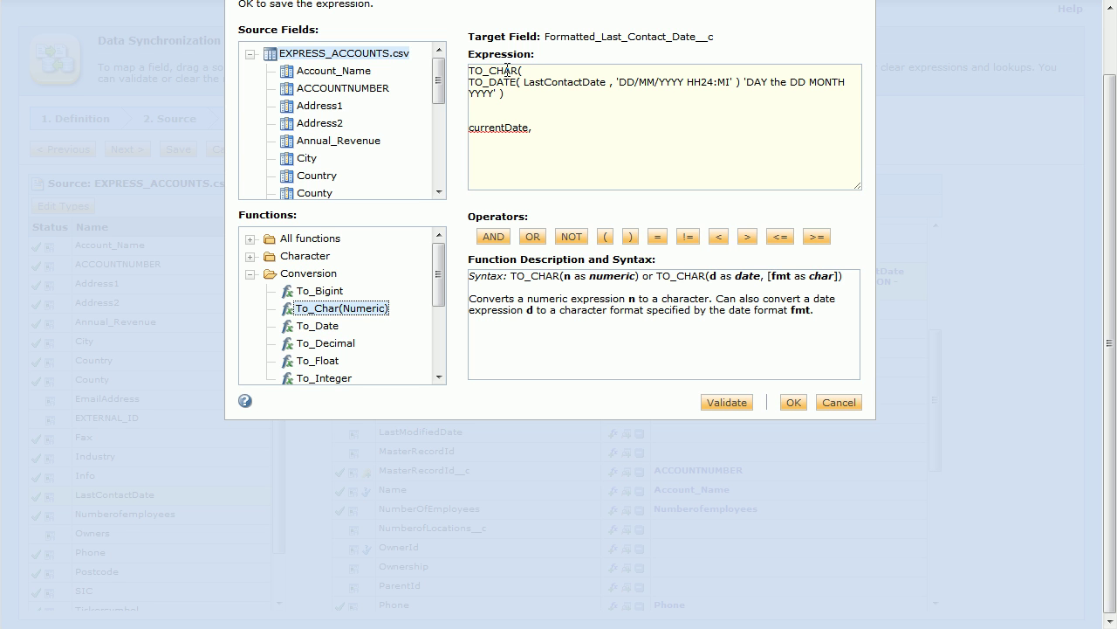
click(470, 82)
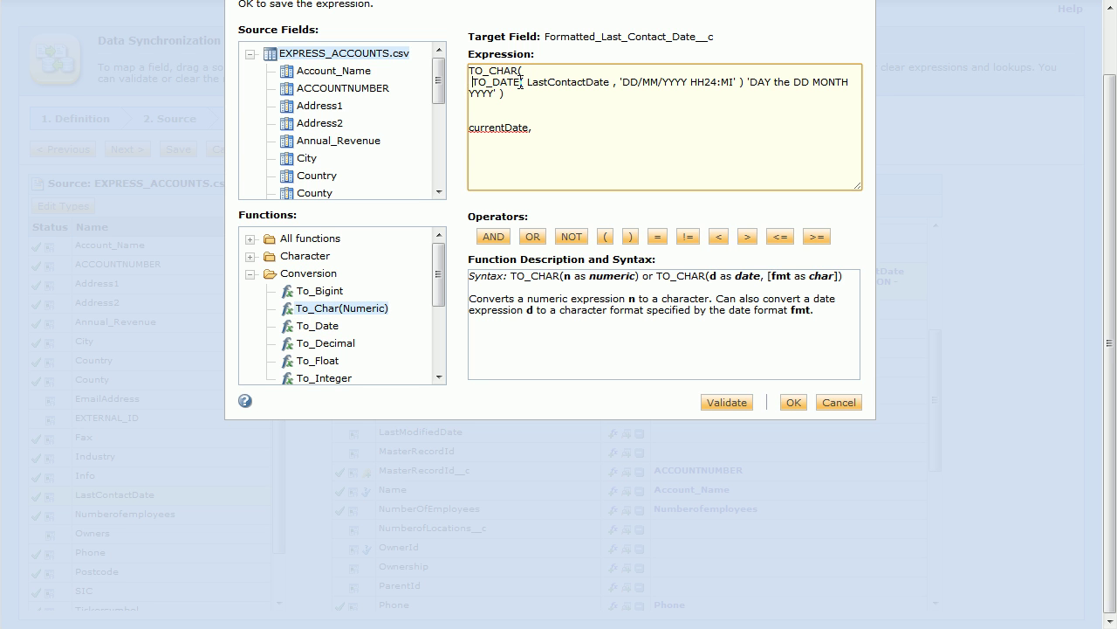
- Add a comma after TO_DATE's closing parenthesis, and put the format string and TO_CHAR's closing parenthesis on separate lines
click(764, 83)
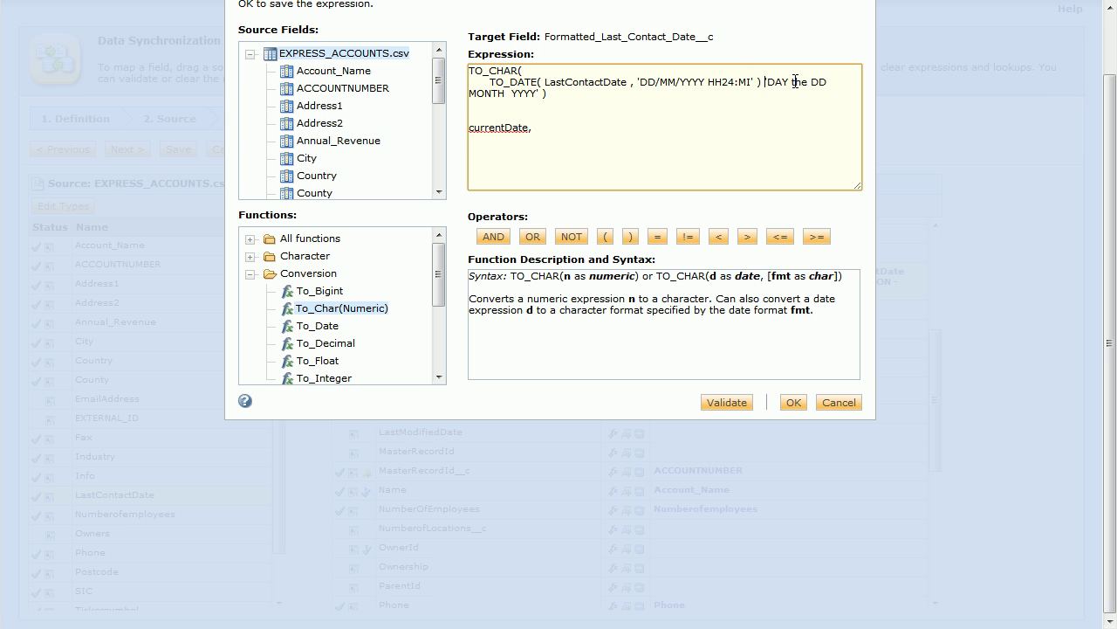
text(,)
key(Return)
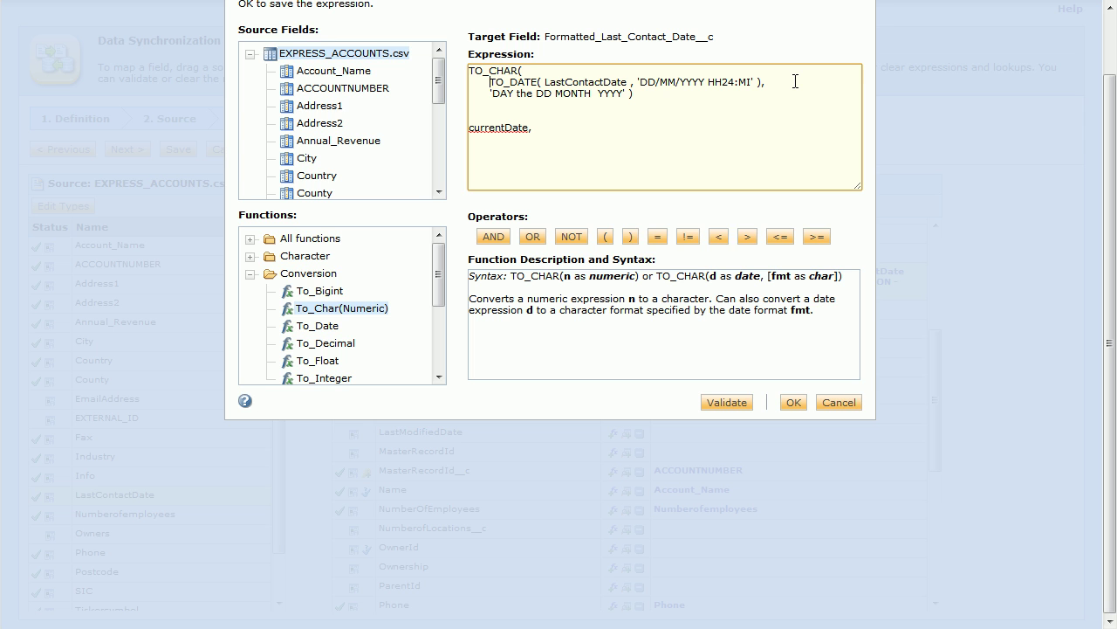
key(Right)
key(Right)
key(Return)
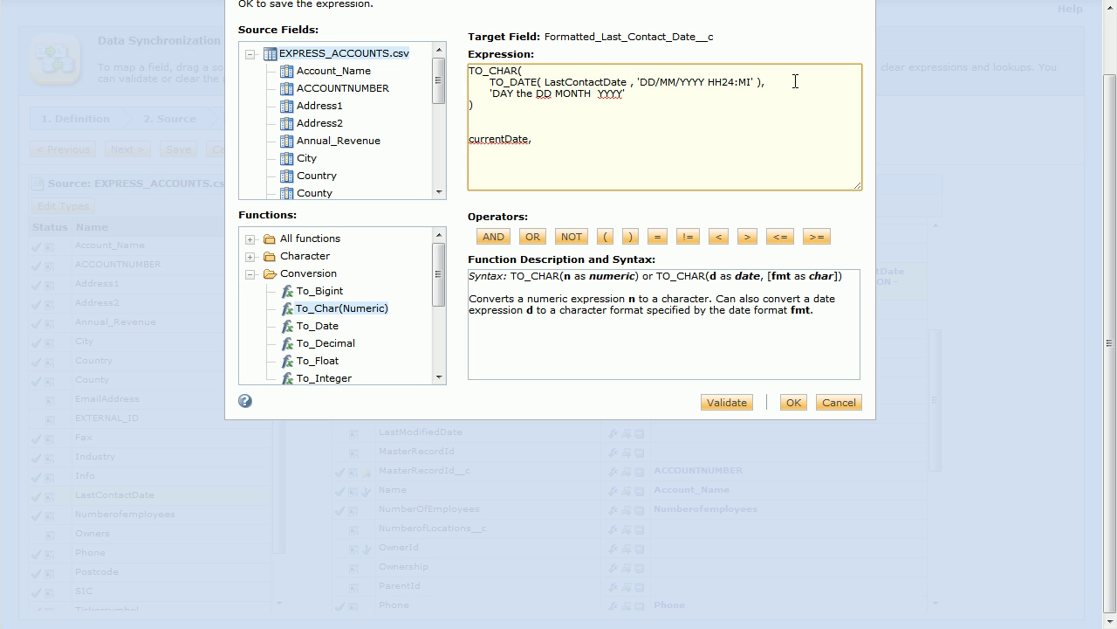
- Delete the leftover currentDate argument below the expression and validate the nested TO_CHAR expression
key(shift+Down)
key(shift+Down)
key(shift+End)
key(Delete)
click(738, 405)
scroll(1111, 197, up, 2)
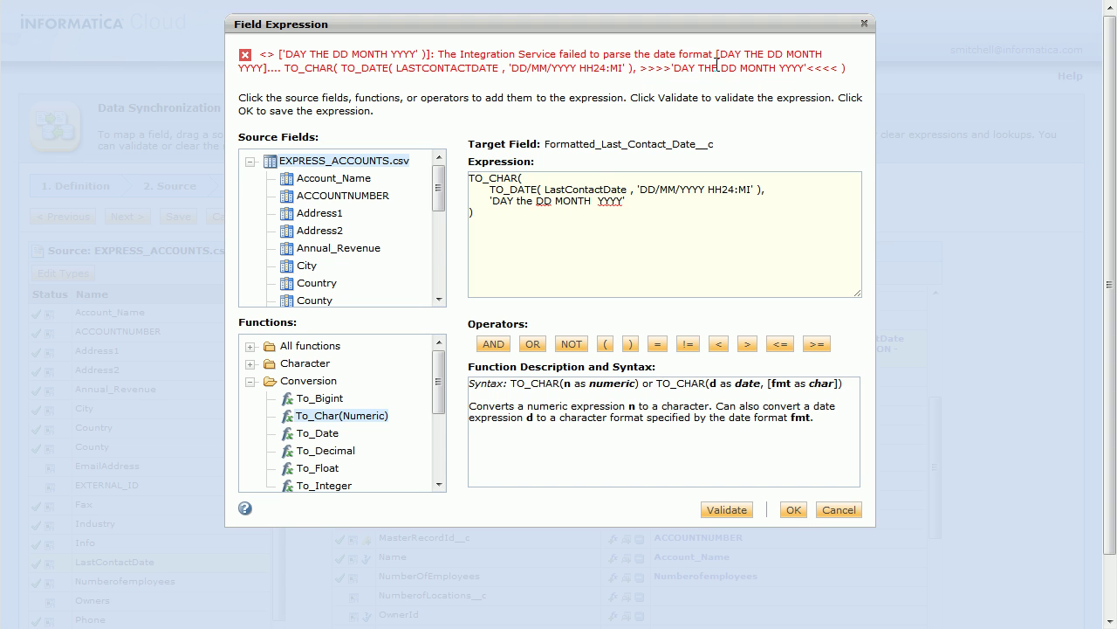
- Remove the word "the" so the format string reads 'DAY DD MONTH YYYY', and validate the expression again
click(521, 198)
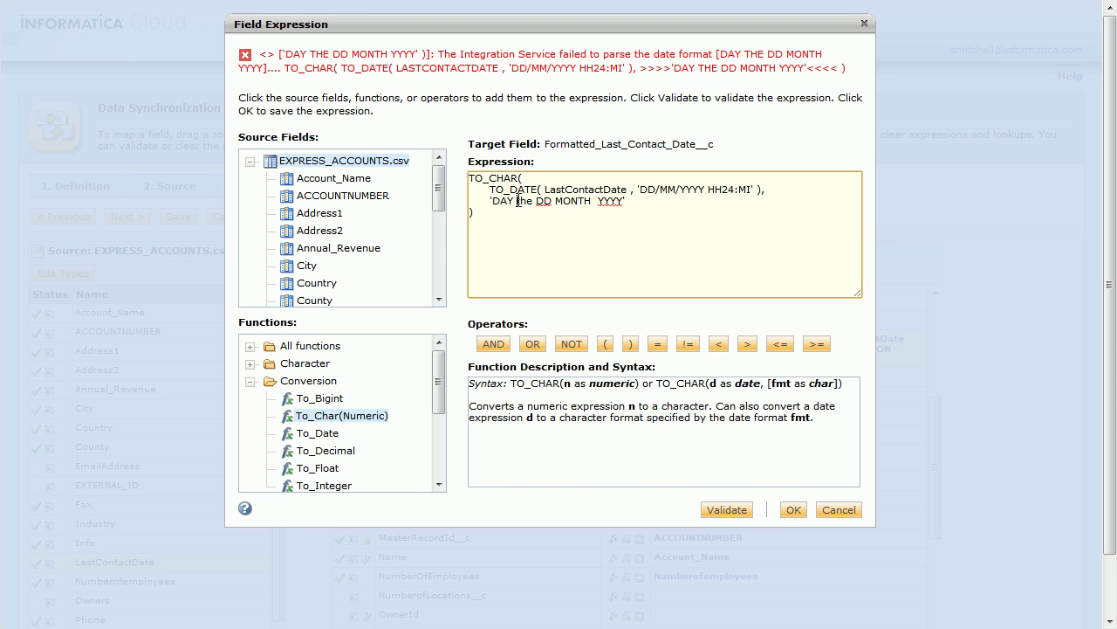
key(shift+Right)
key(shift+Right)
key(shift+Right)
key(Delete)
key(Delete)
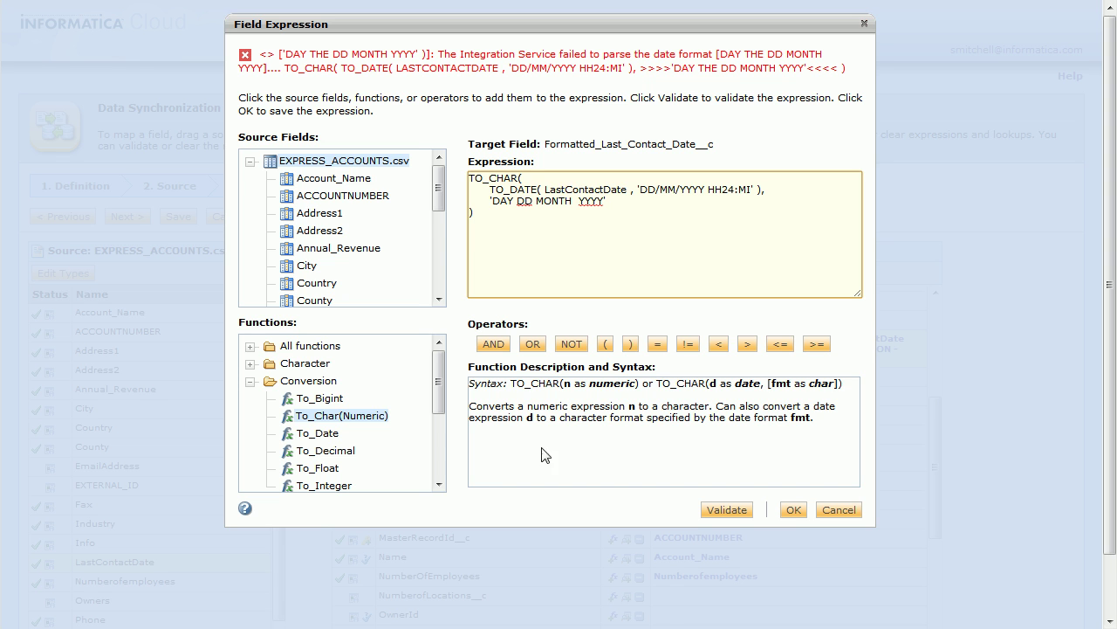
click(741, 509)
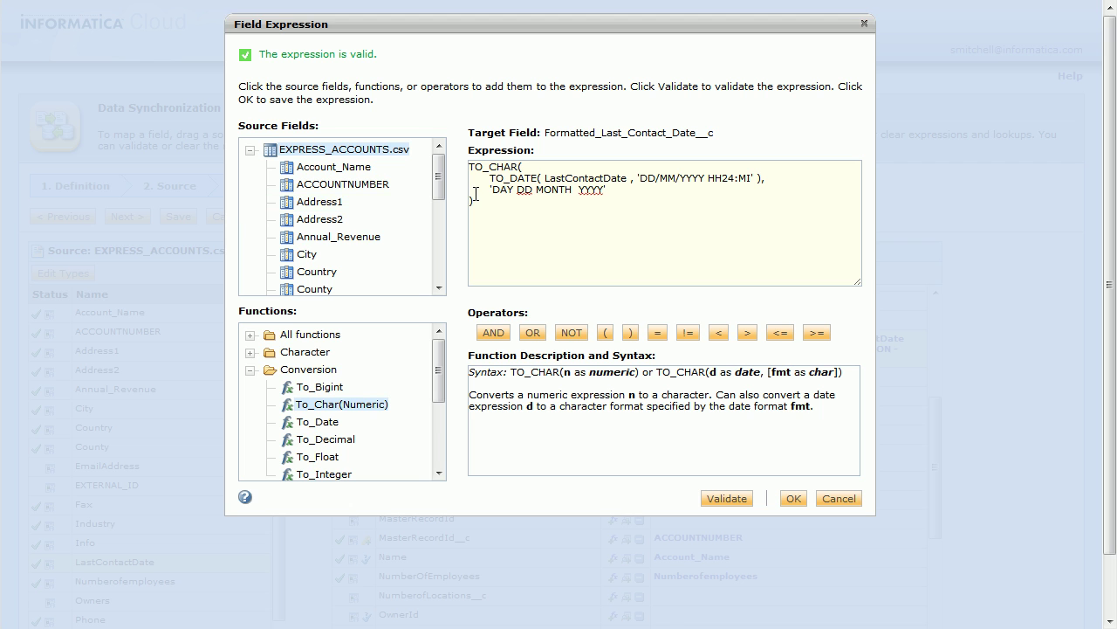
- Review the day and month format string and the nested TO_DATE line within the TO_CHAR expression
click(512, 189)
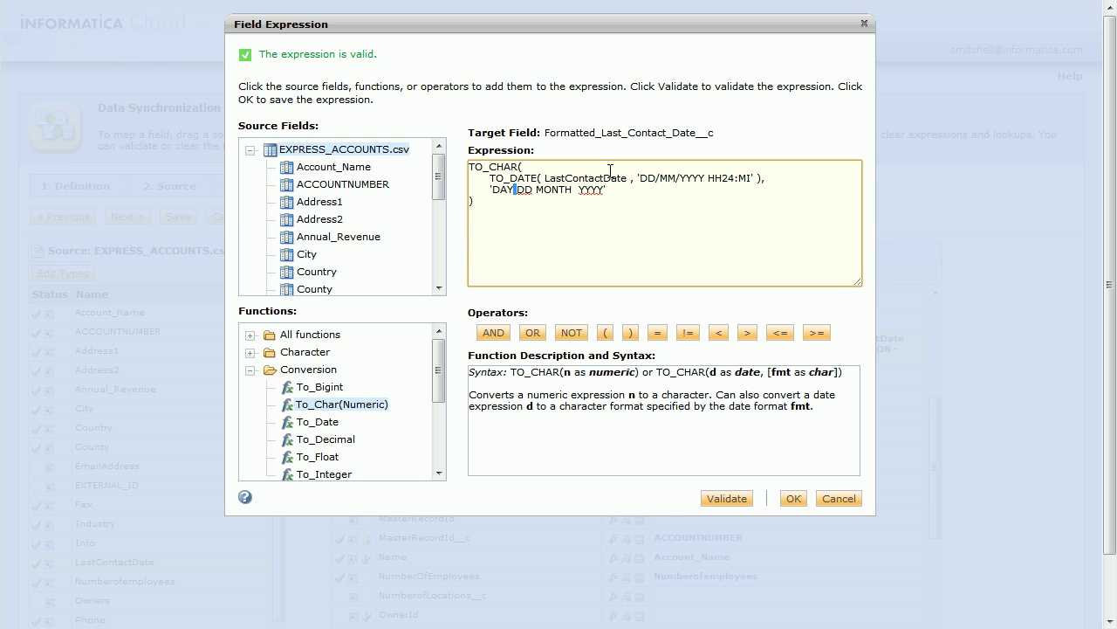
key(Left)
key(Left)
key(Left)
key(shift+Up)
key(shift+Up)
key(shift+Up)
key(shift+Up)
key(Up)
- Validate and accept the Formatted_Last_Contact_Date__c expression, and save the data synchronization task
click(742, 498)
click(792, 499)
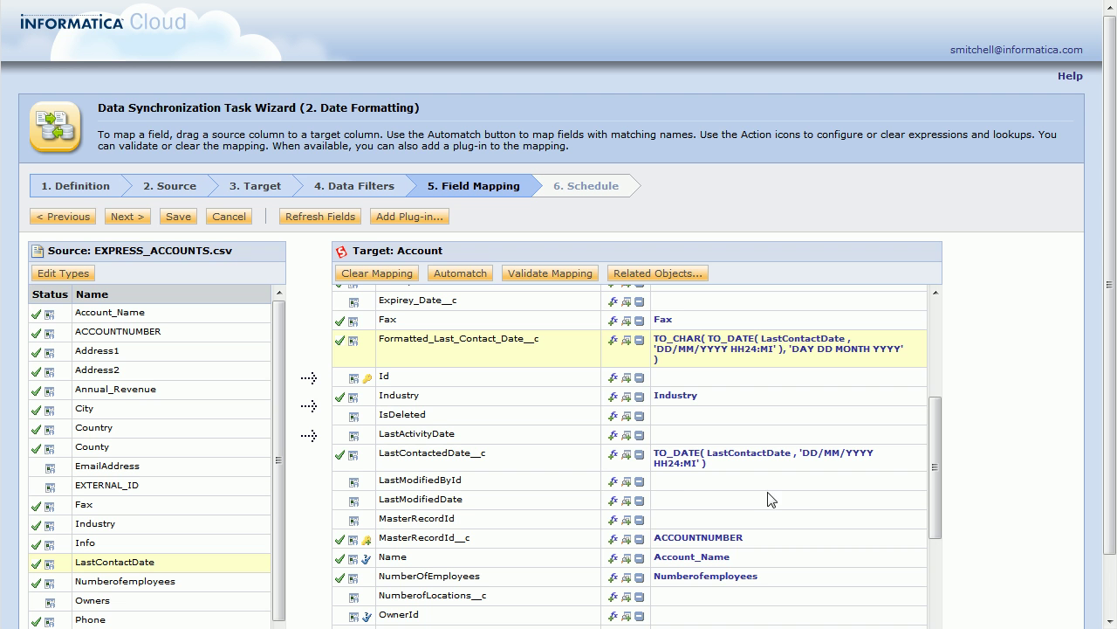
click(181, 218)
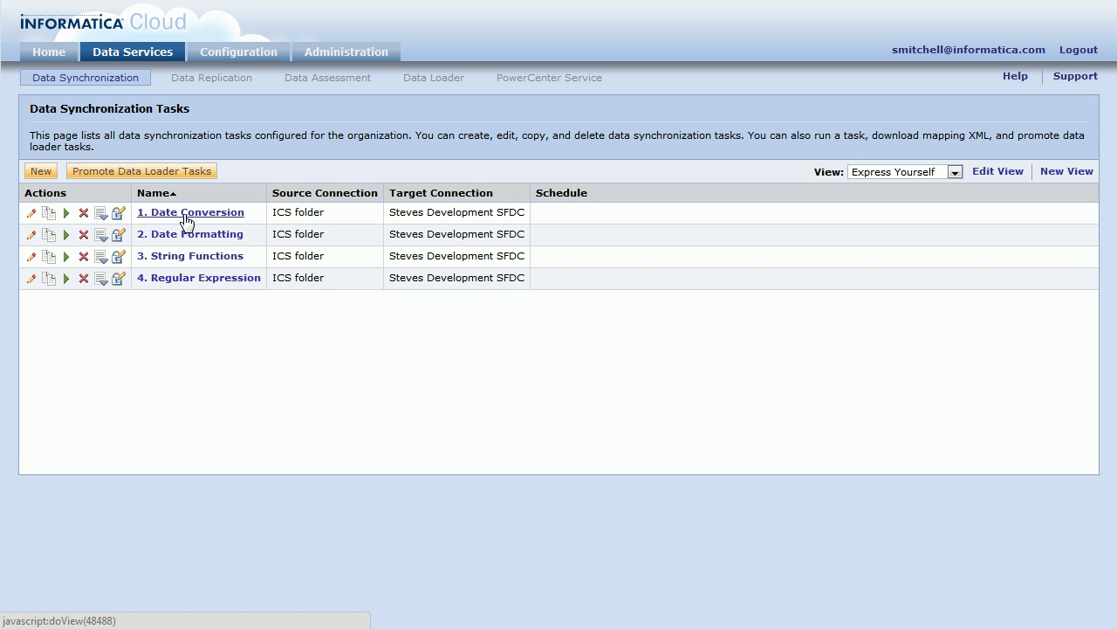
- Run the "2. Date Formatting" data synchronization task and accept running it in the background
click(66, 235)
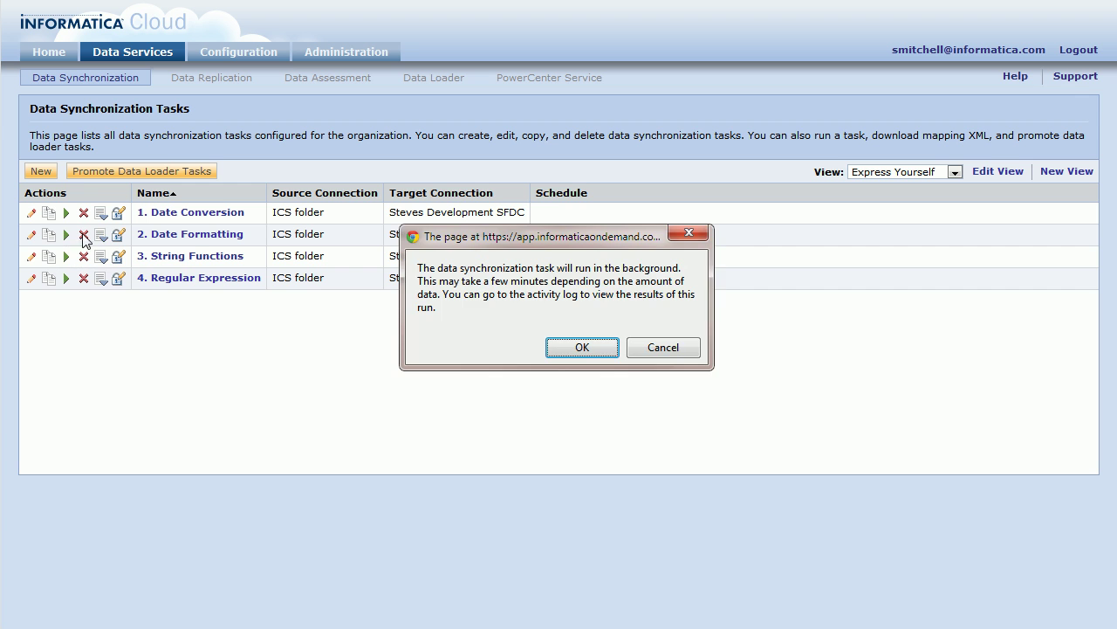
click(588, 352)
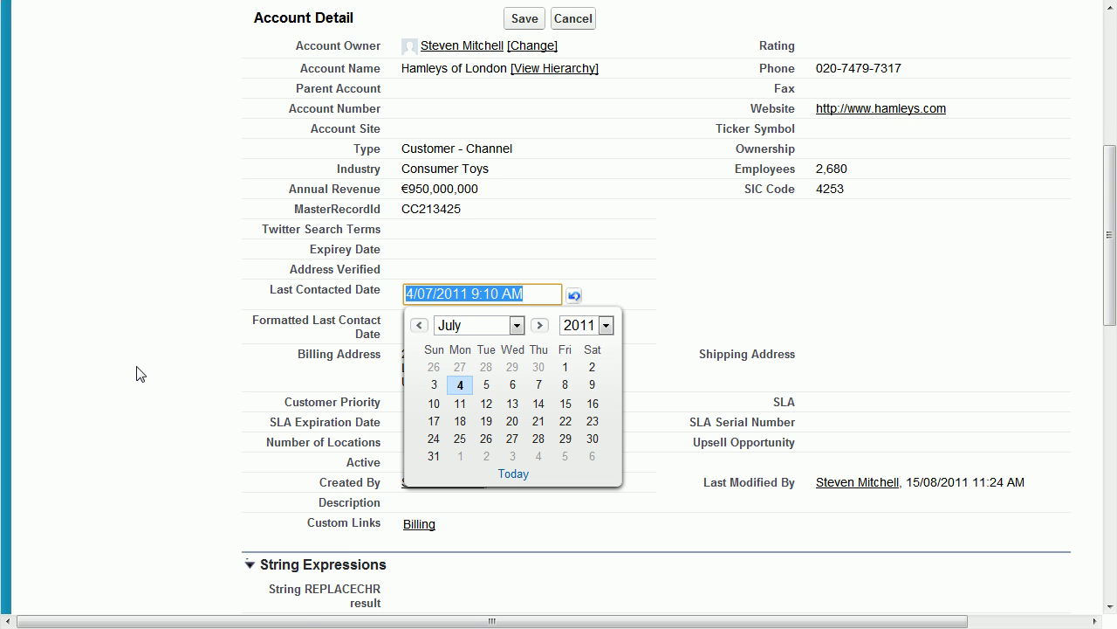
- Switch to the Hamleys of London account in Salesforce, reload it and check its Formatted Last Contact Date
click(137, 375)
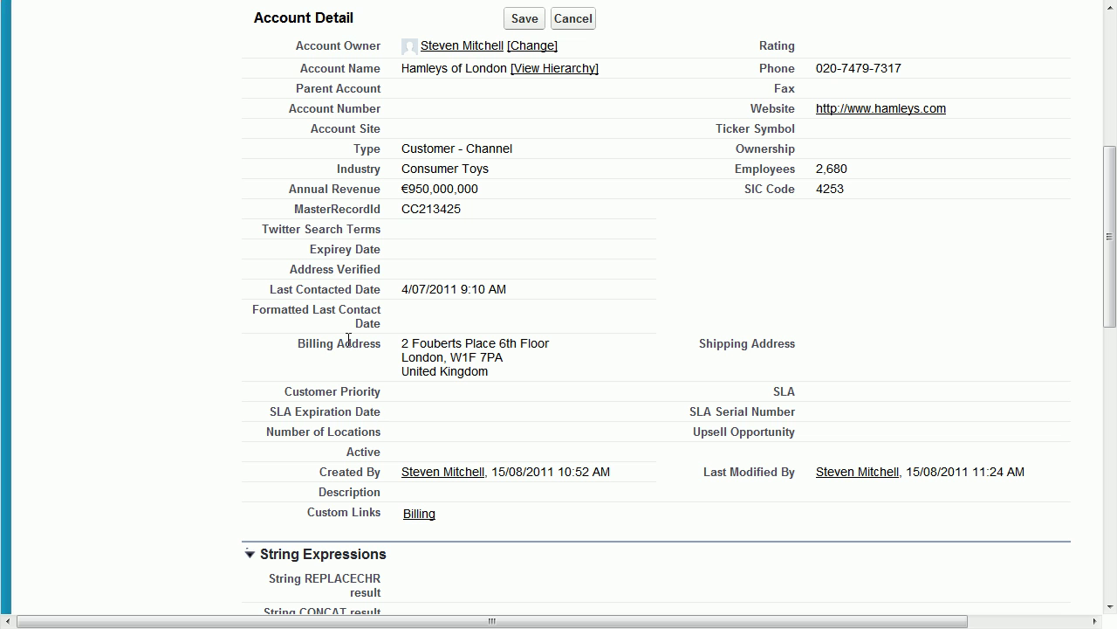
key(Return)
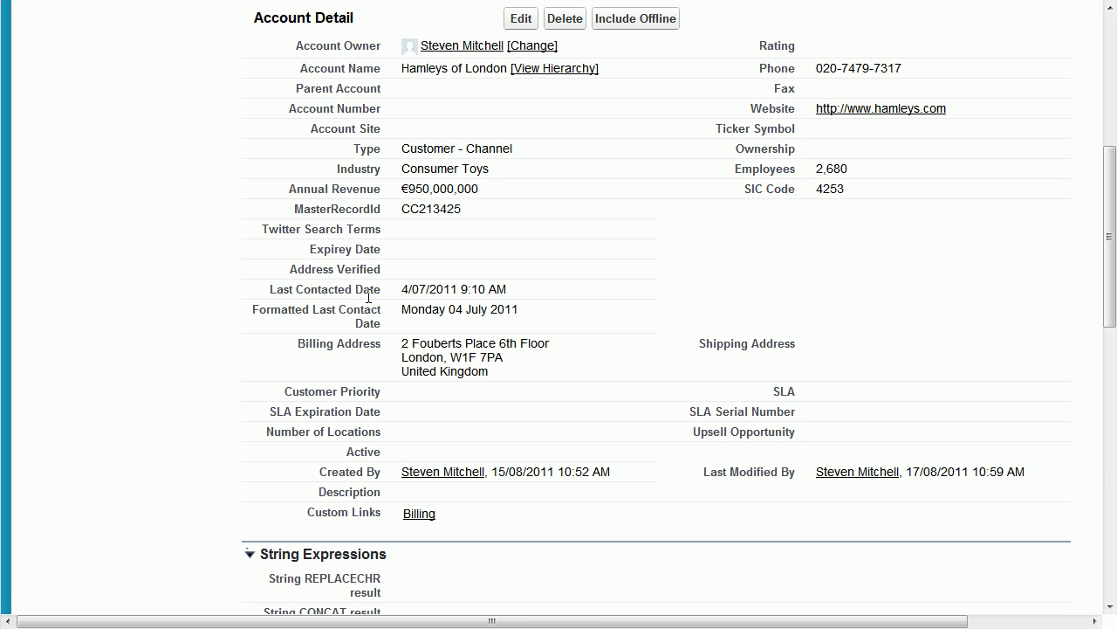
drag(406, 312, 520, 309)
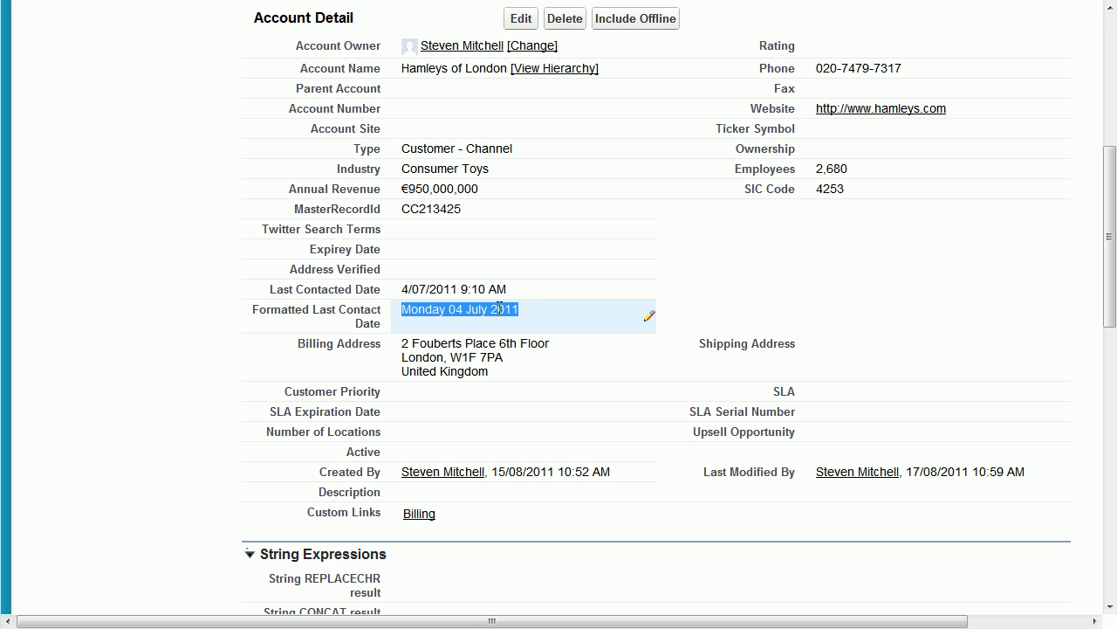